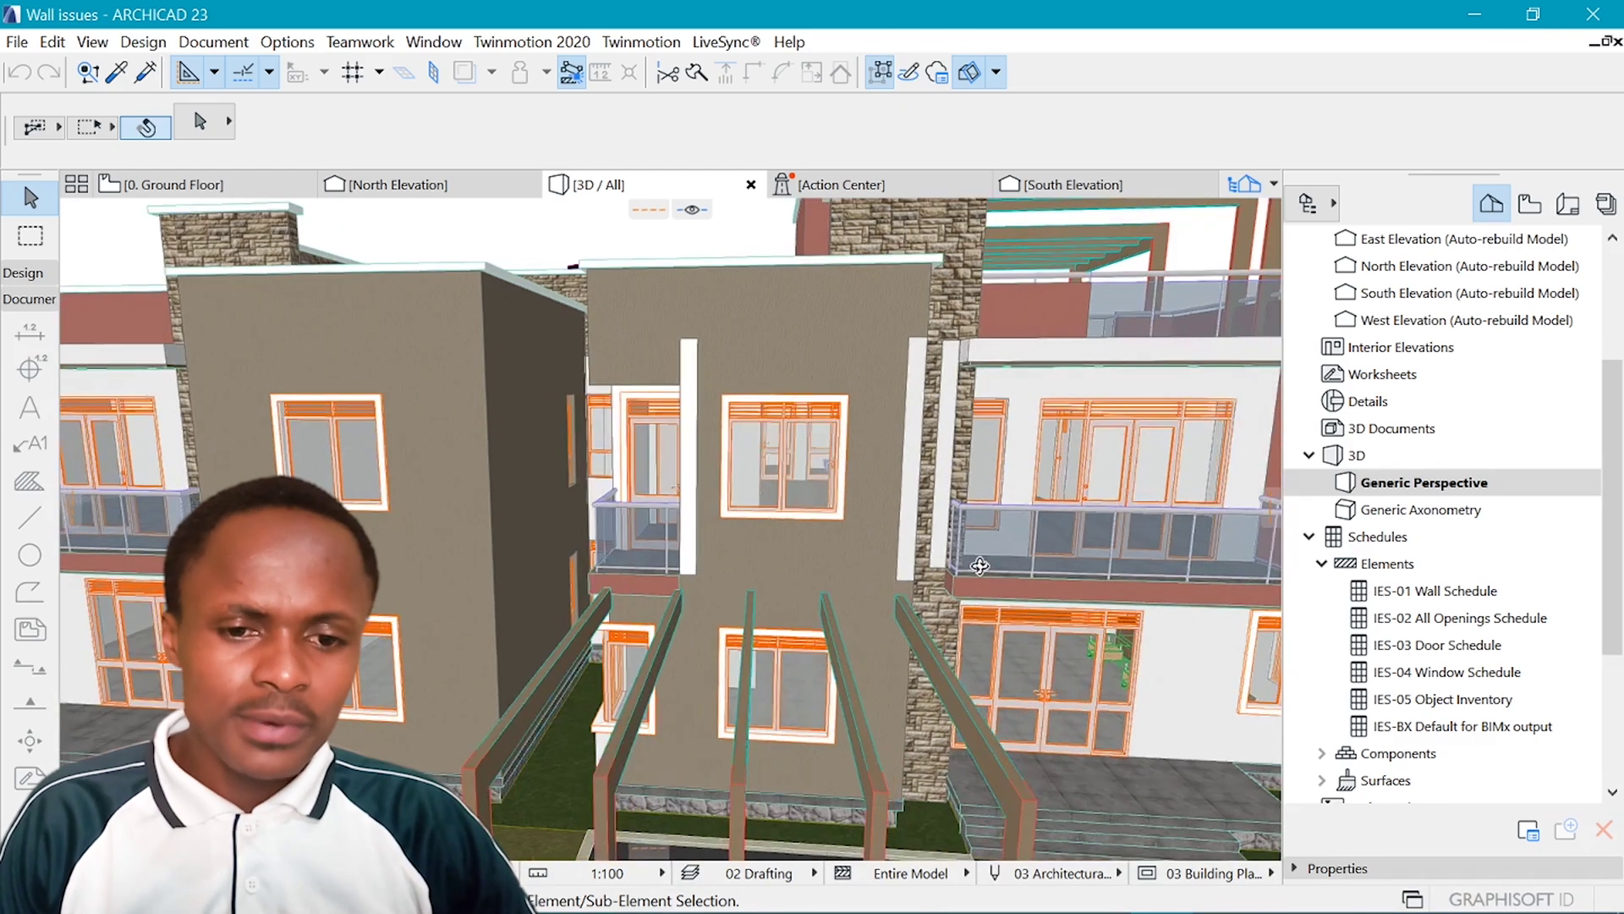
Orbit toward the stone column to view the left facade's wall junctions.
{"action": "middle_click_drag", "start_coordinate": [823, 558], "coordinate": [916, 441], "text": "shift"}
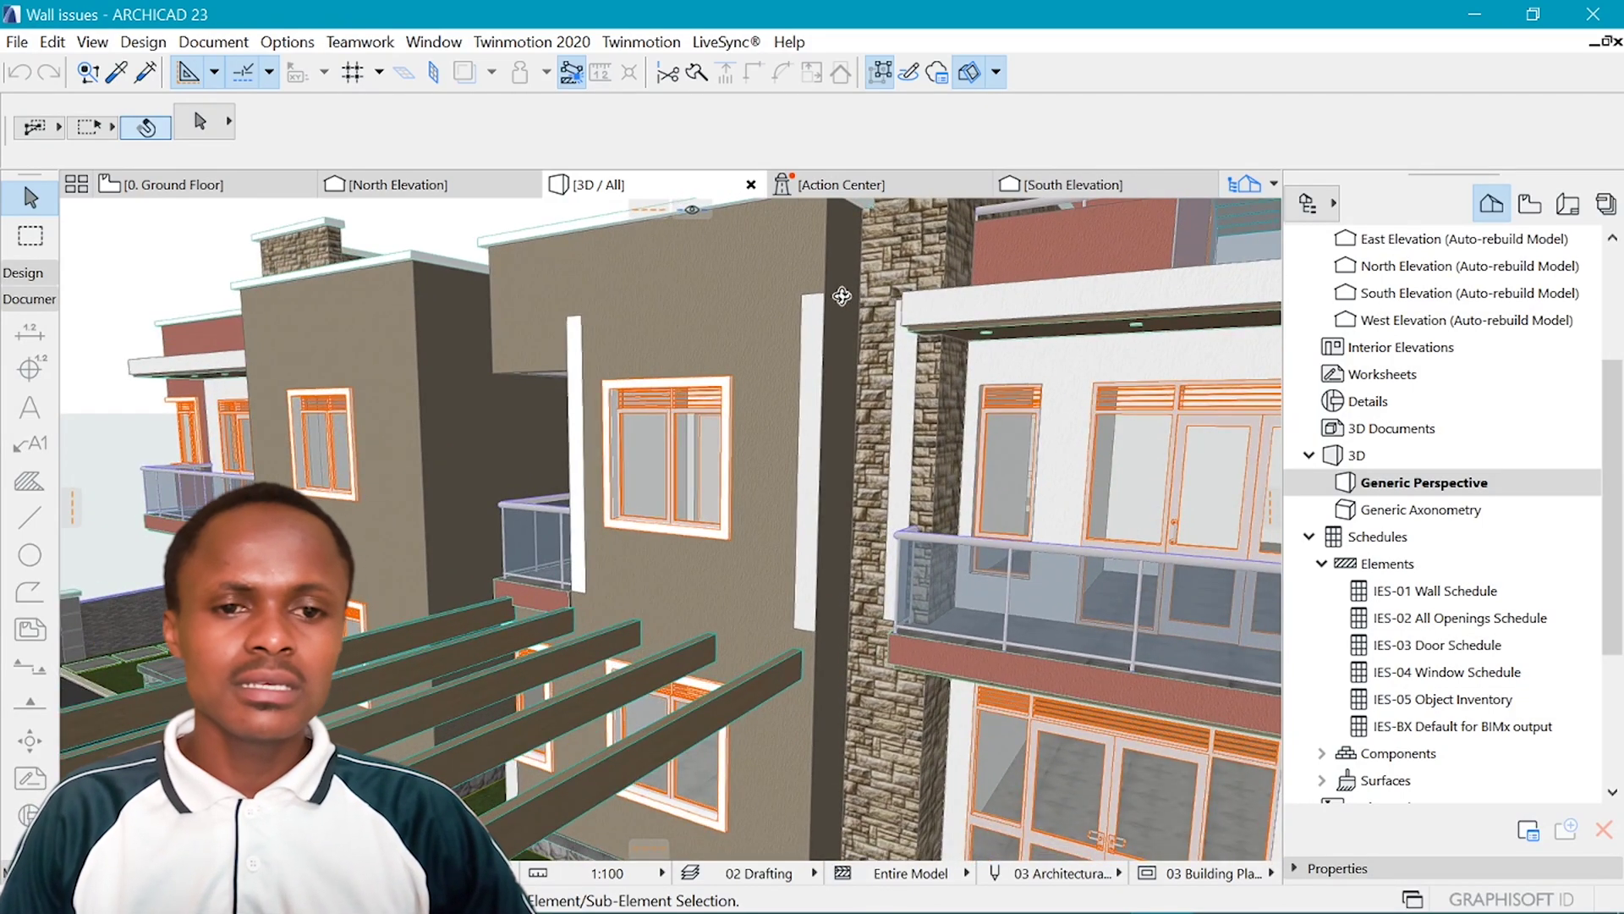
{"action": "middle_click_drag", "start_coordinate": [656, 351], "coordinate": [713, 372], "text": "shift"}
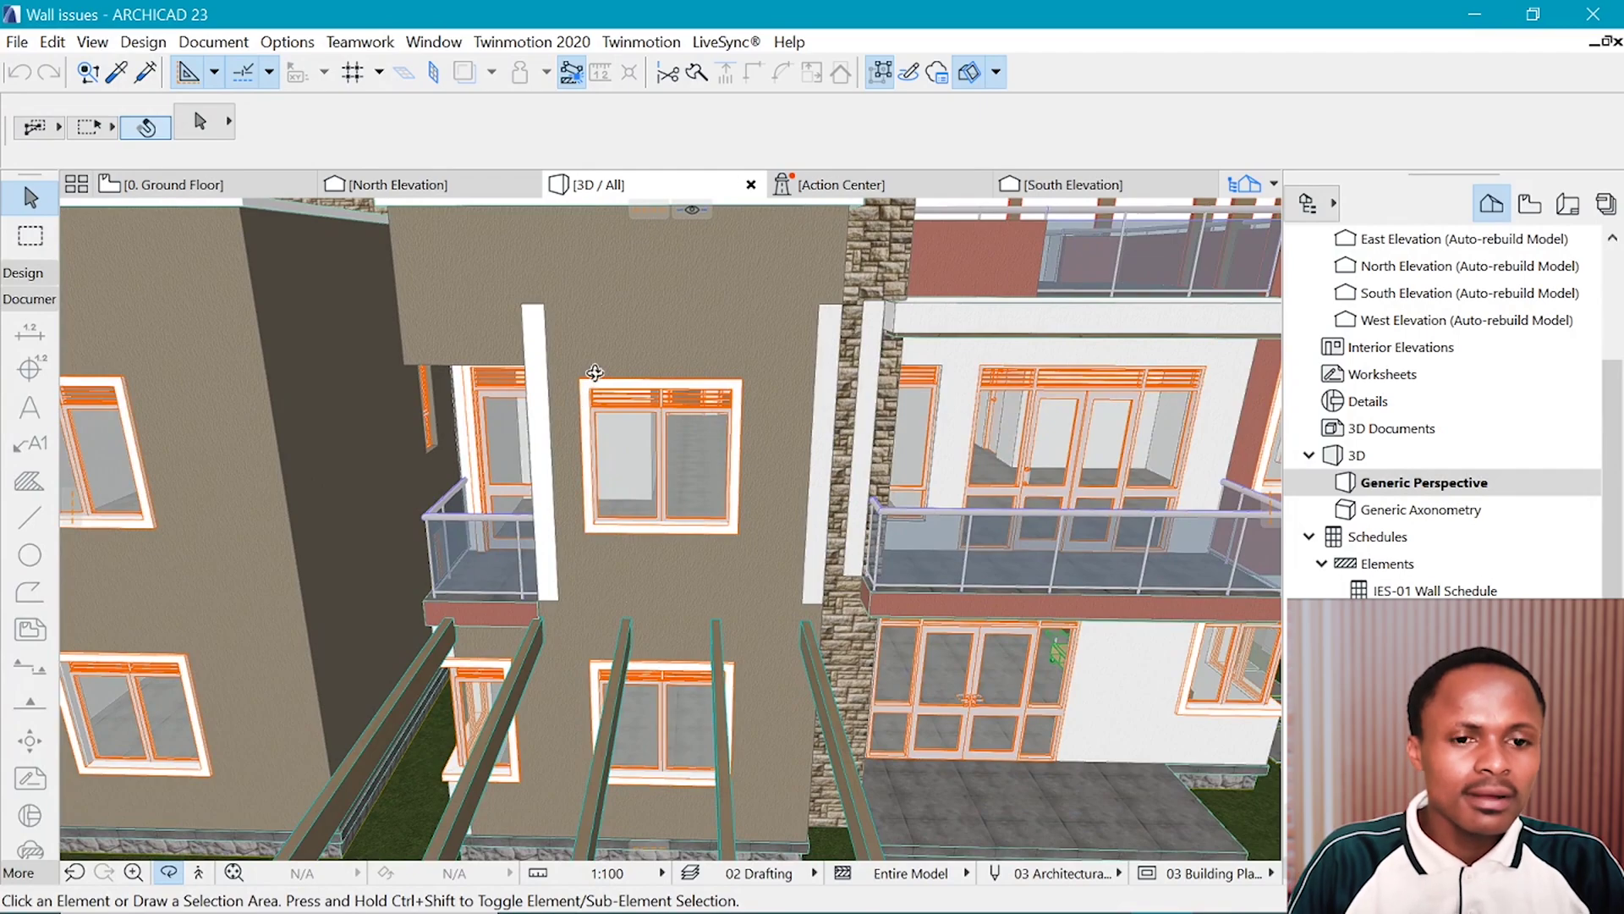
Zoom in and orbit to face the central window wall beside the balcony door opening.
{"action": "scroll", "coordinate": [595, 372], "scroll_direction": "up", "scroll_amount": 3}
{"action": "left_click_drag", "start_coordinate": [693, 389], "coordinate": [752, 385]}
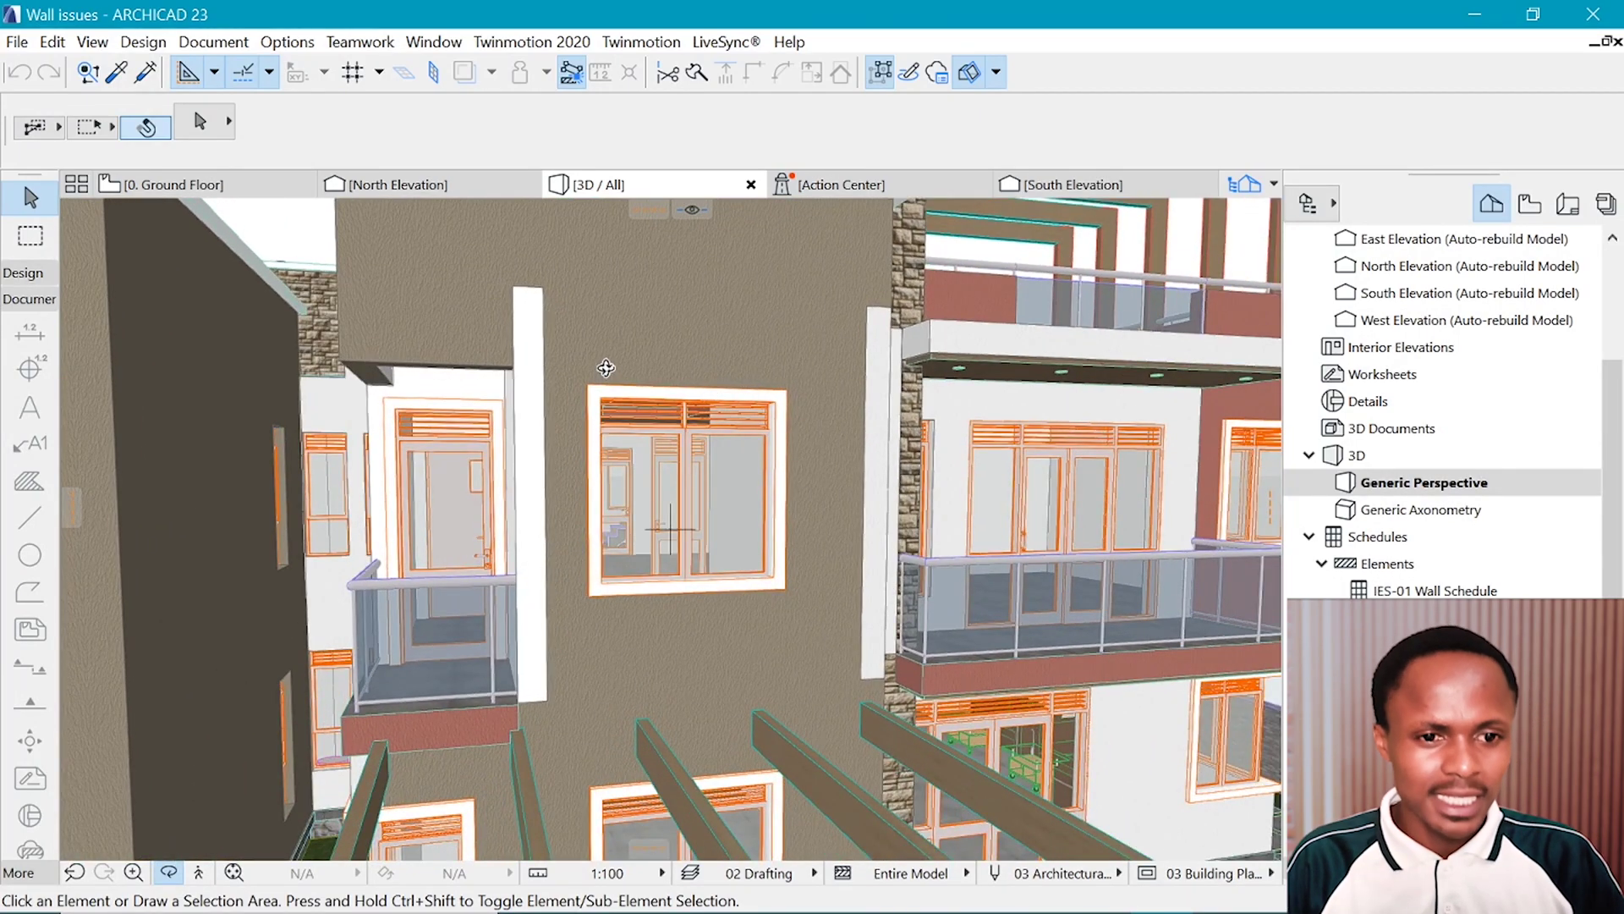
{"action": "left_click_drag", "start_coordinate": [606, 367], "coordinate": [692, 372]}
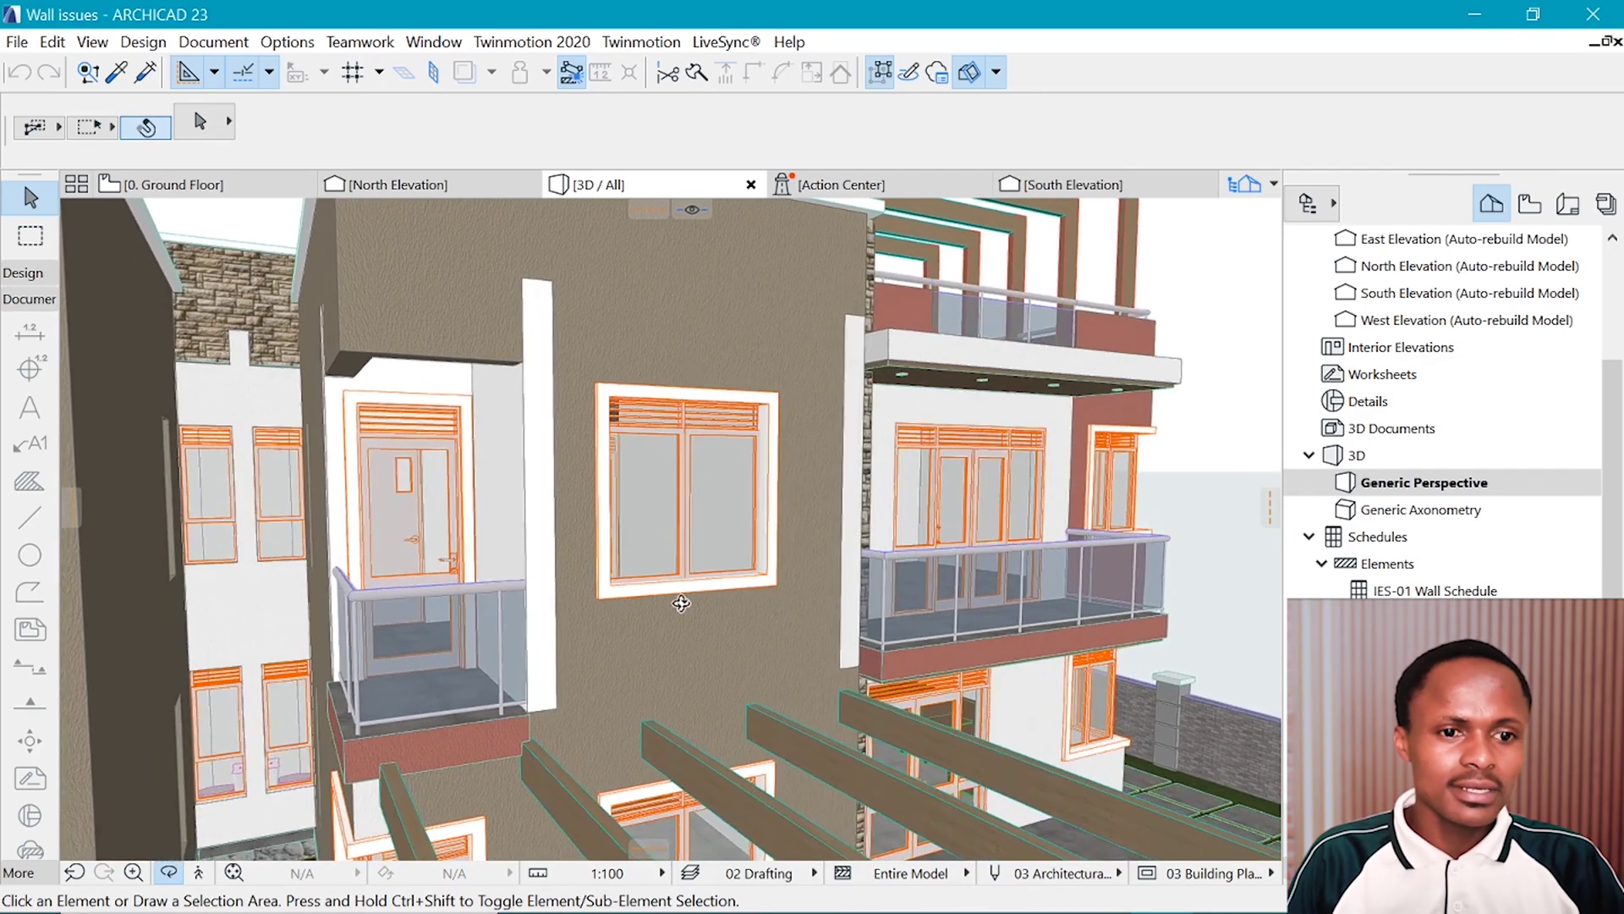
{"action": "left_click_drag", "start_coordinate": [681, 603], "coordinate": [679, 463]}
{"action": "left_click_drag", "start_coordinate": [583, 296], "coordinate": [606, 321]}
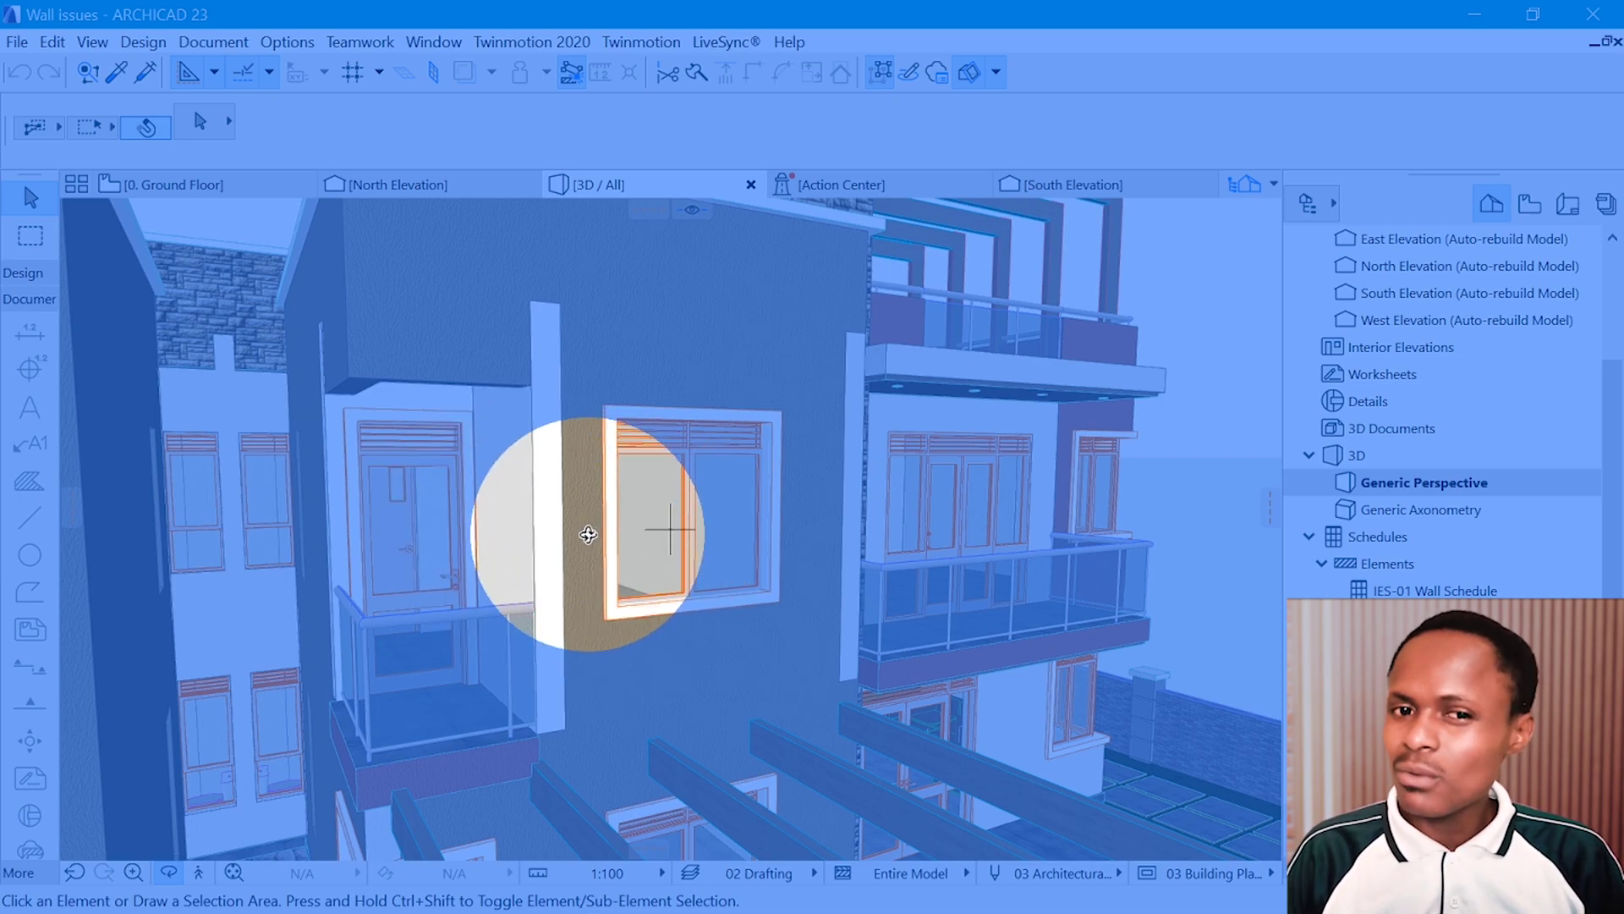
Raise the central window wall's Junction Order from 8 to 9 in its settings.
{"action": "key", "text": "ctrl+shift"}
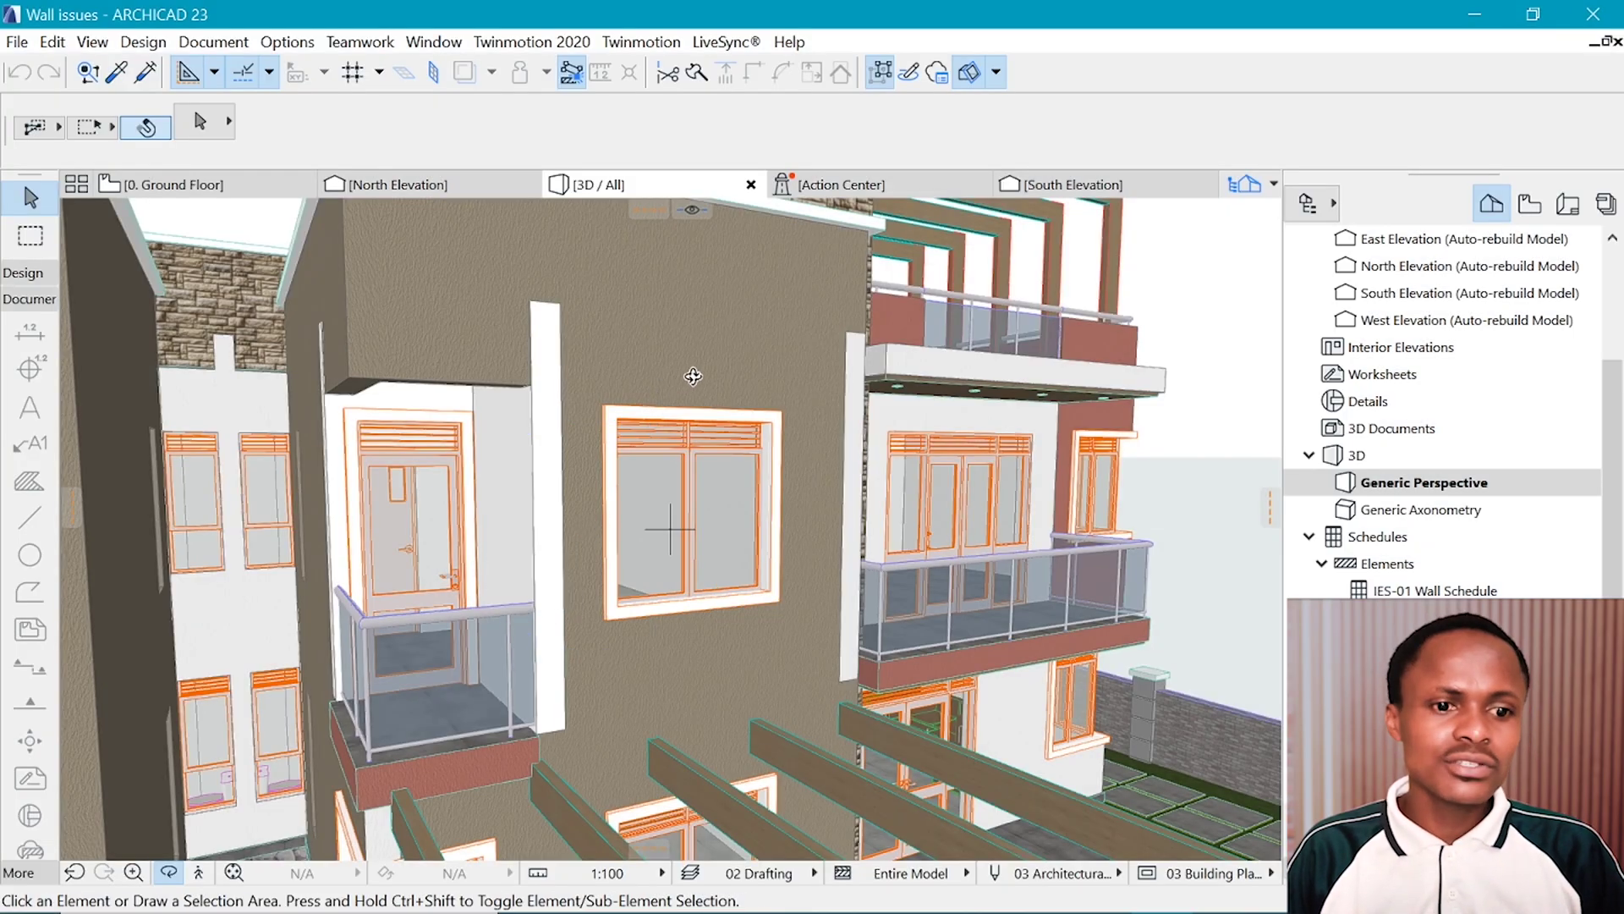
{"action": "left_click", "coordinate": [732, 383]}
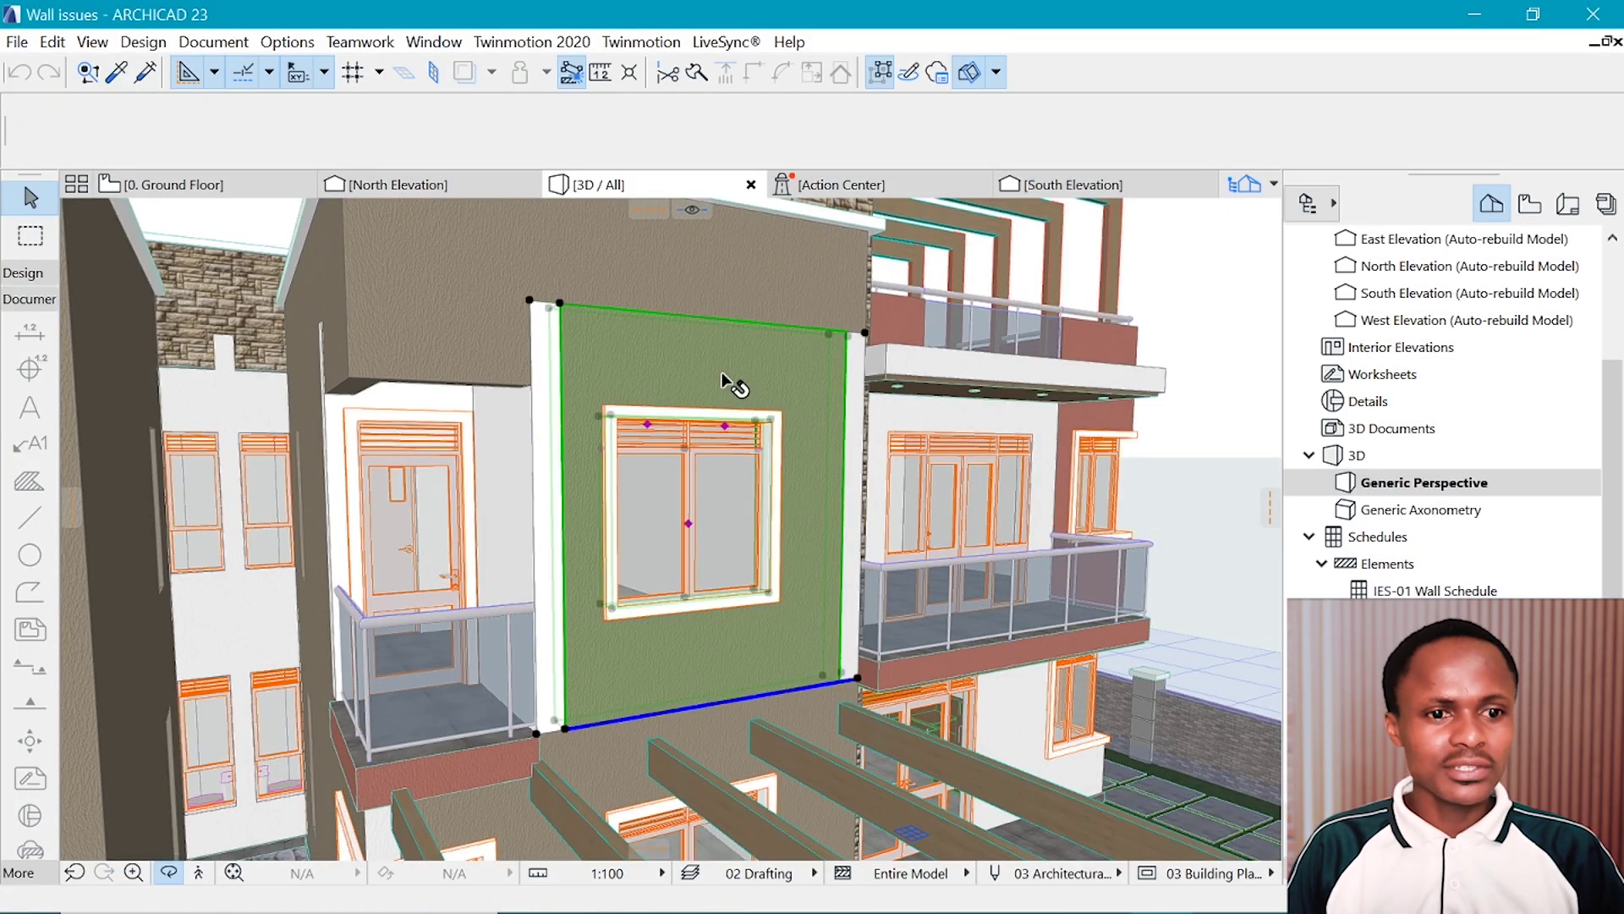
{"action": "key", "text": "ctrl"}
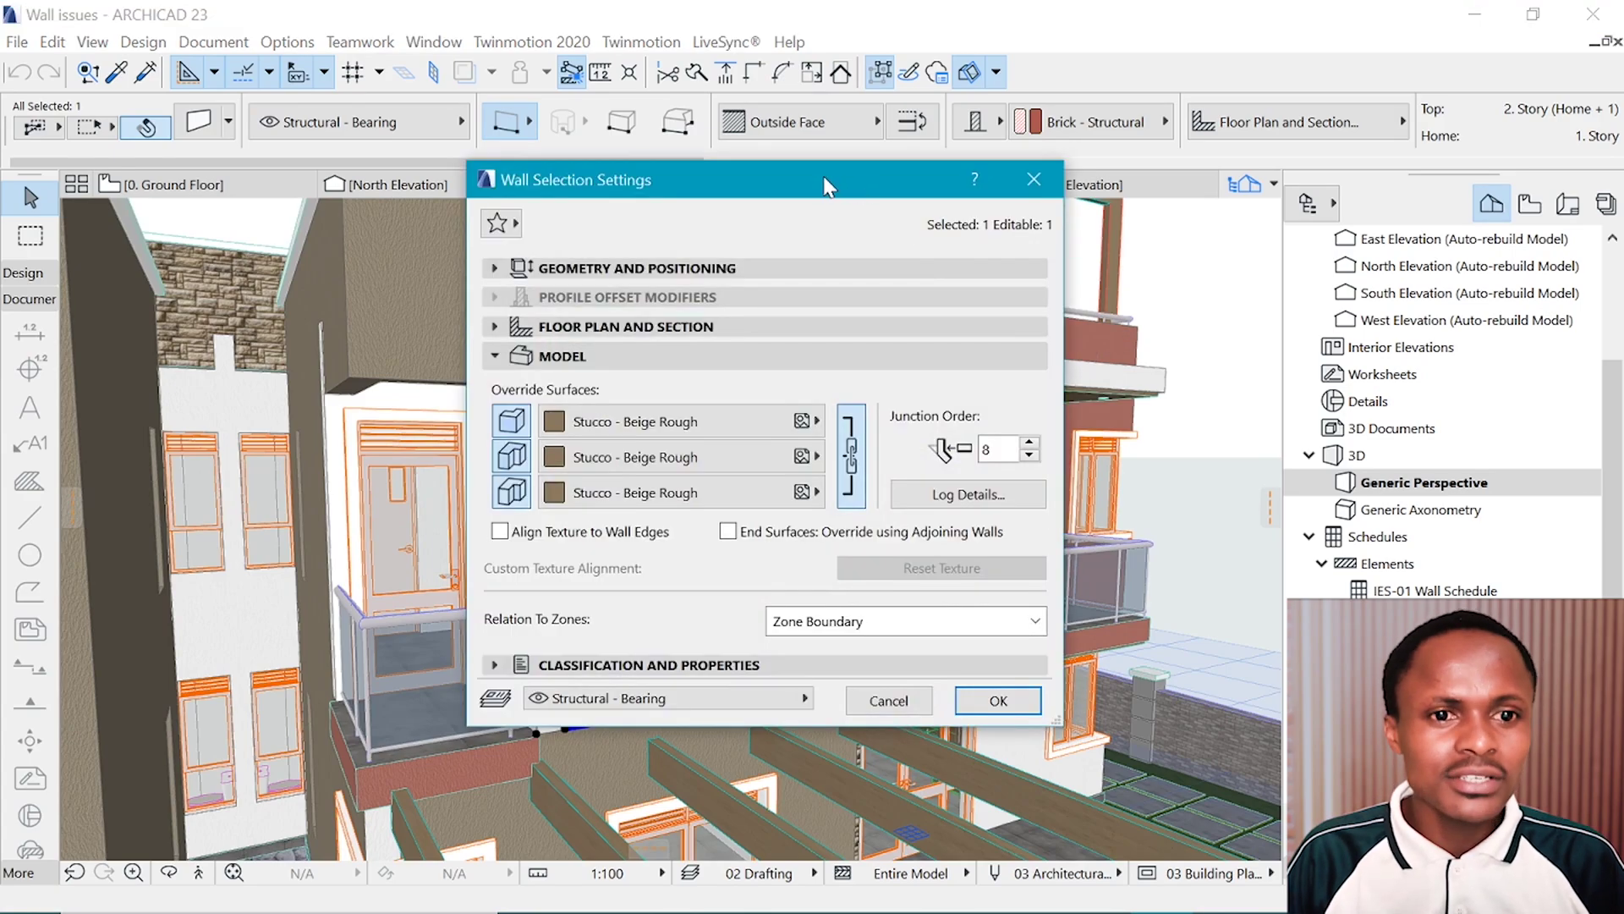
{"action": "left_click_drag", "start_coordinate": [836, 191], "coordinate": [874, 192]}
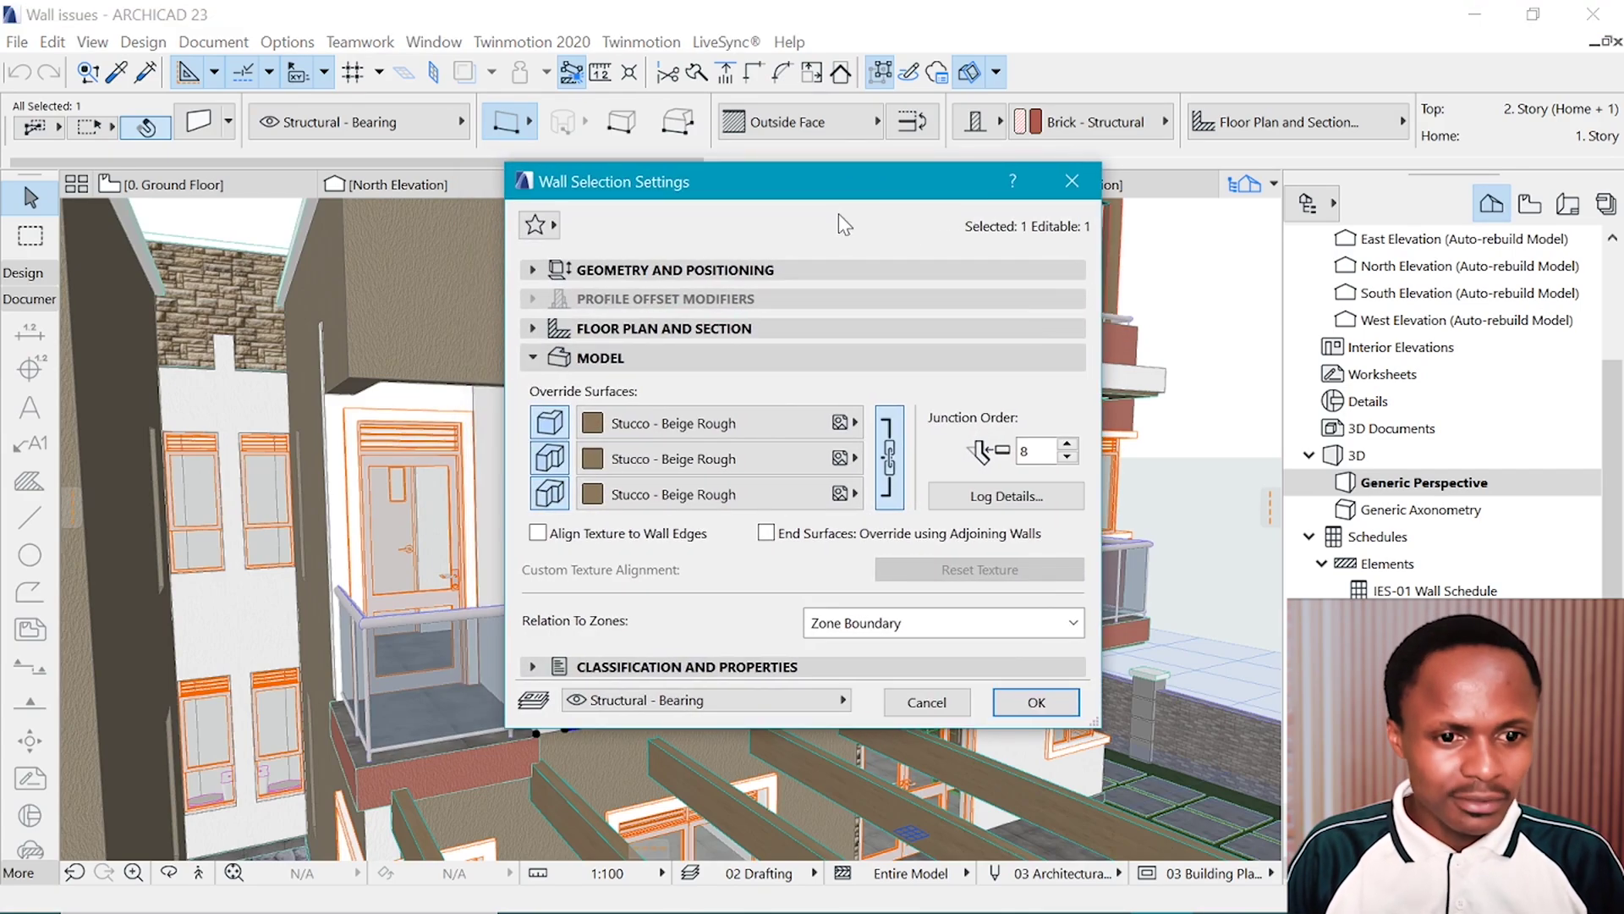
{"action": "key", "text": "ctrl+shift"}
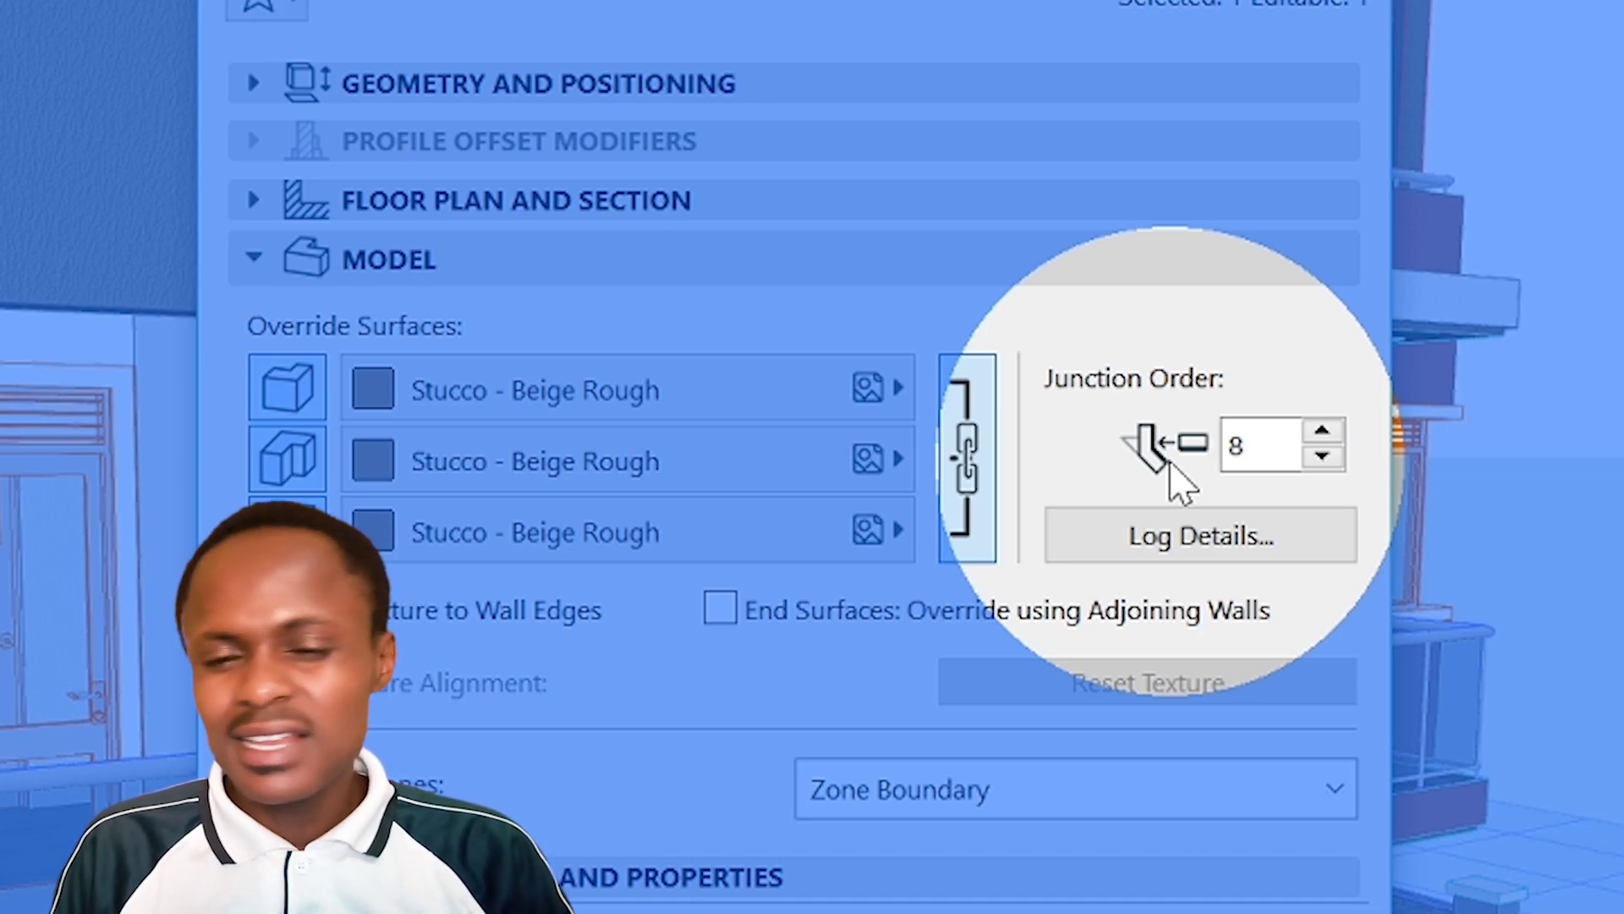
{"action": "left_click", "coordinate": [1323, 433]}
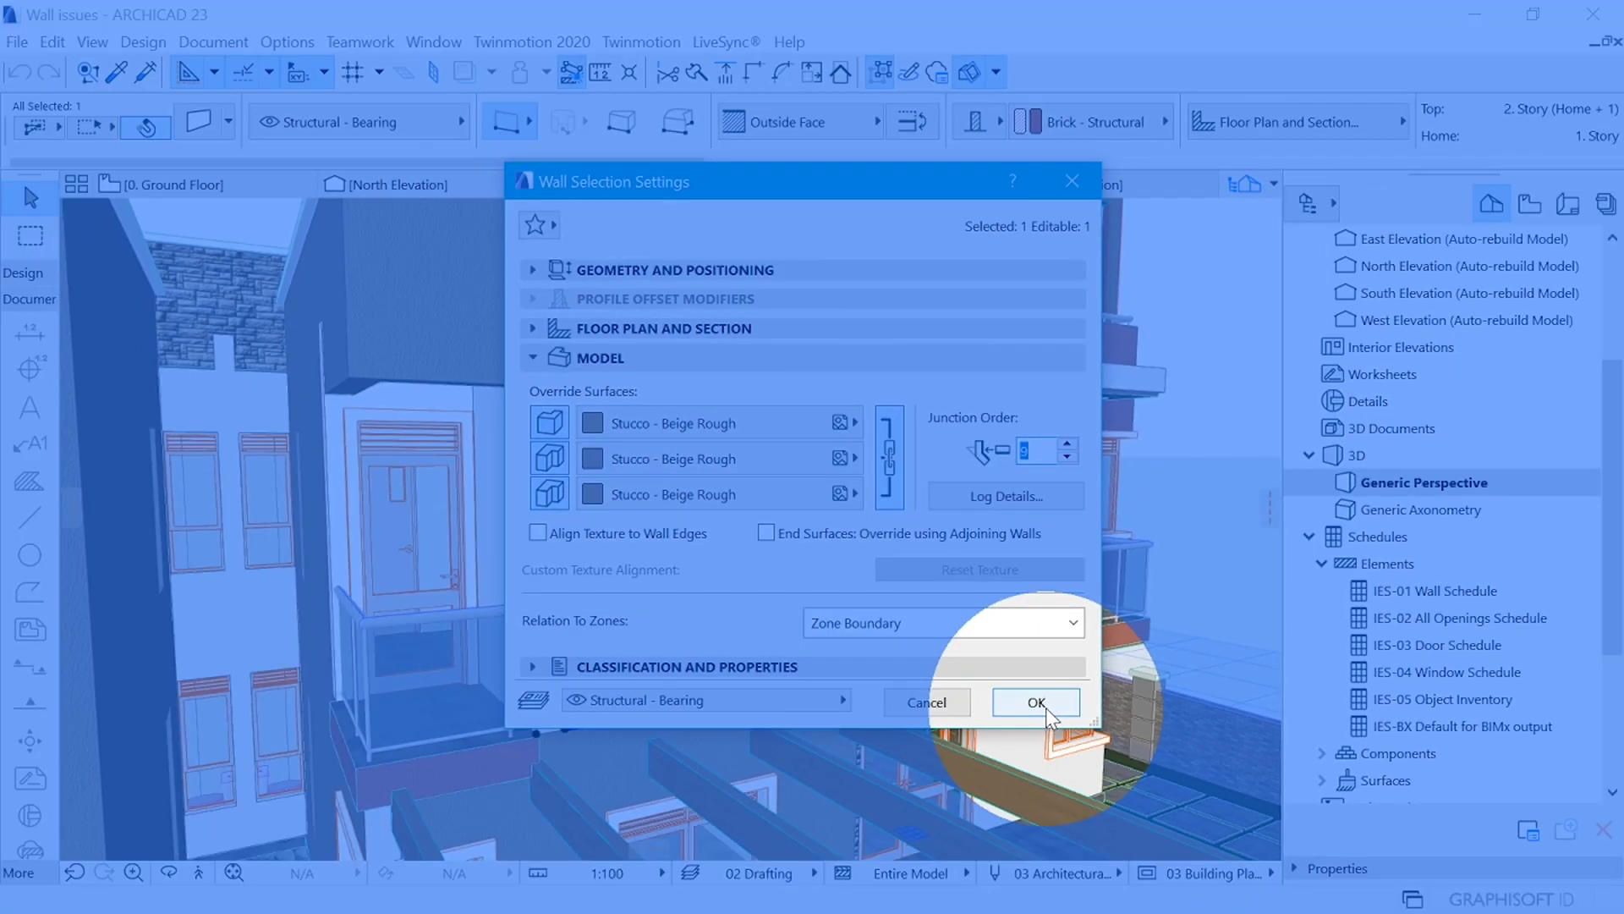
{"action": "left_click", "coordinate": [1037, 698]}
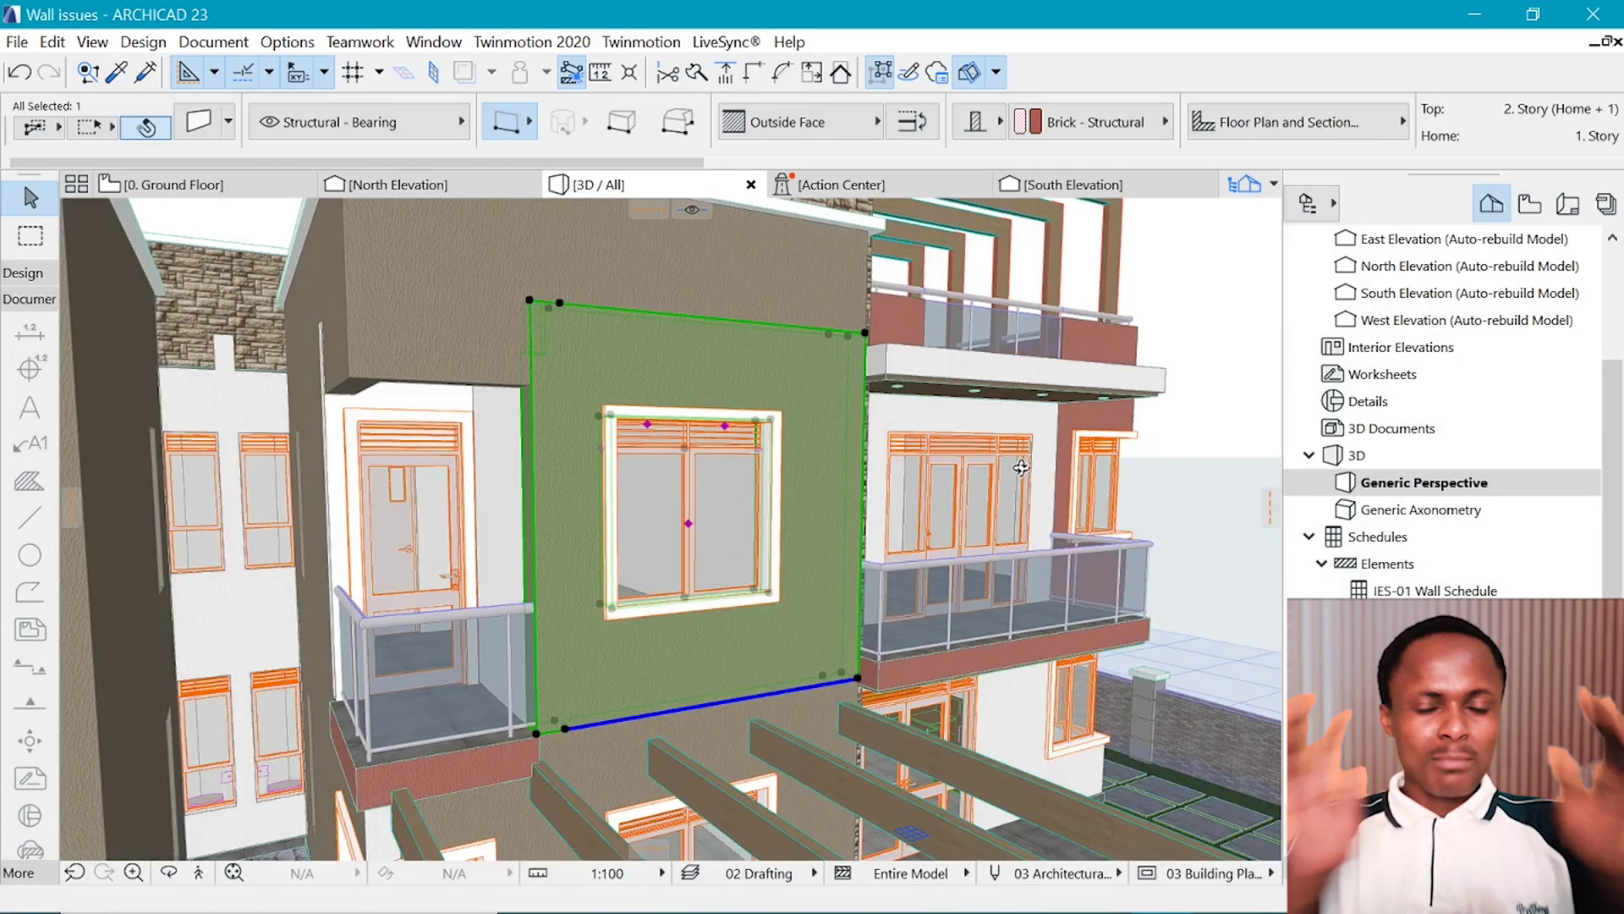
Orbit the view to the junction between the two red stucco walls.
{"action": "middle_click_drag", "start_coordinate": [1022, 472], "coordinate": [607, 468], "text": "shift"}
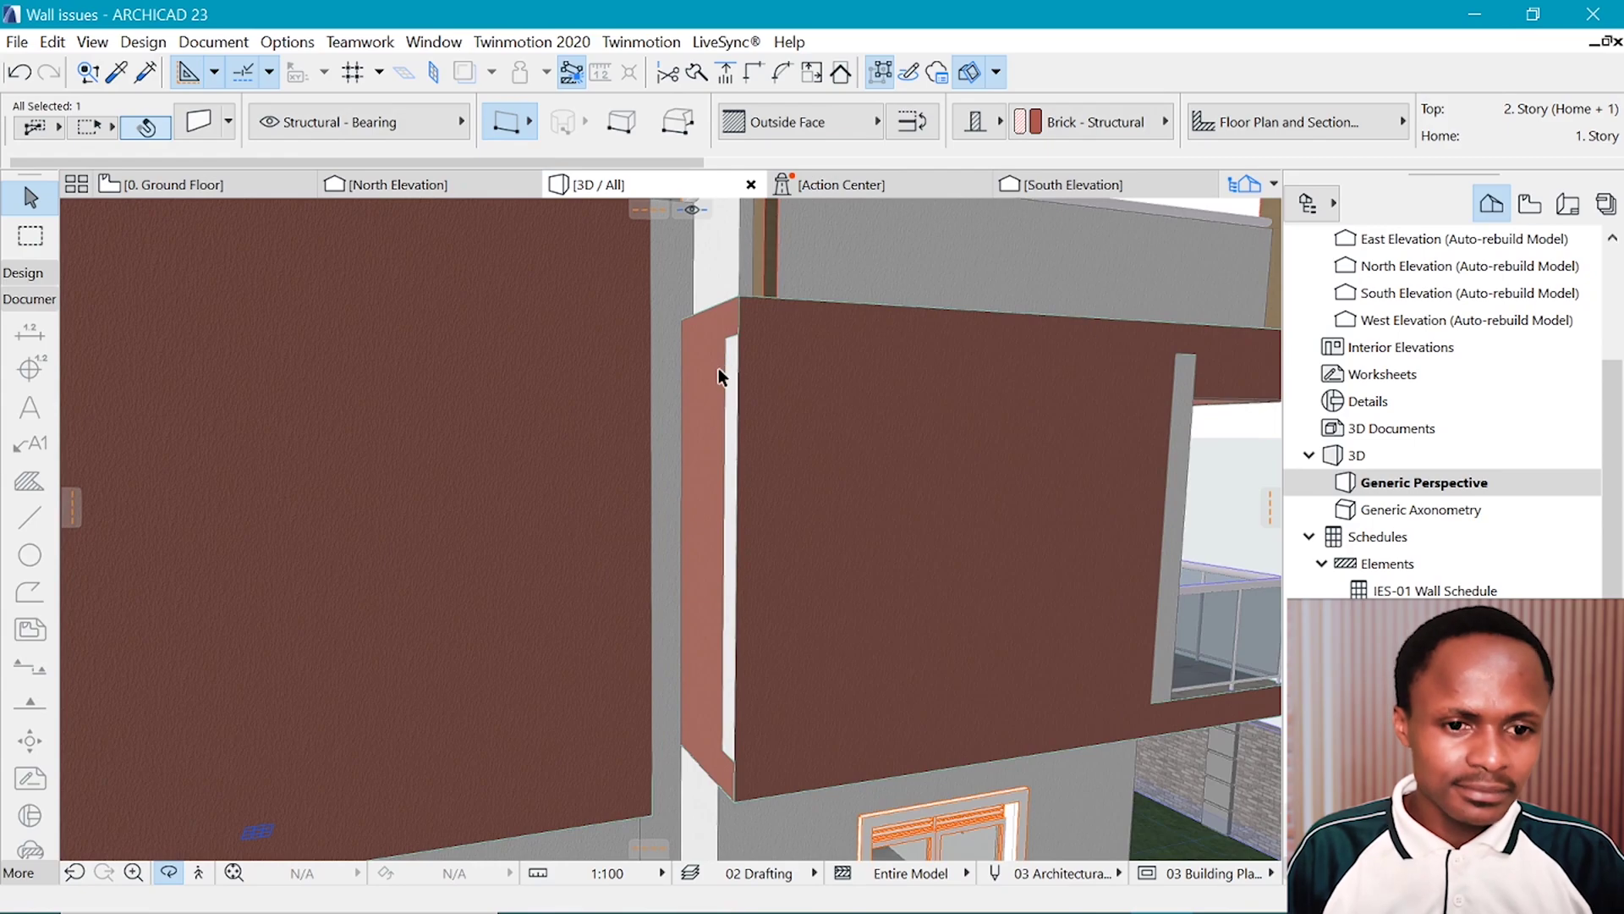
Change the narrow red corner wall's Junction Order from 8 to 9.
{"action": "left_click", "coordinate": [718, 368]}
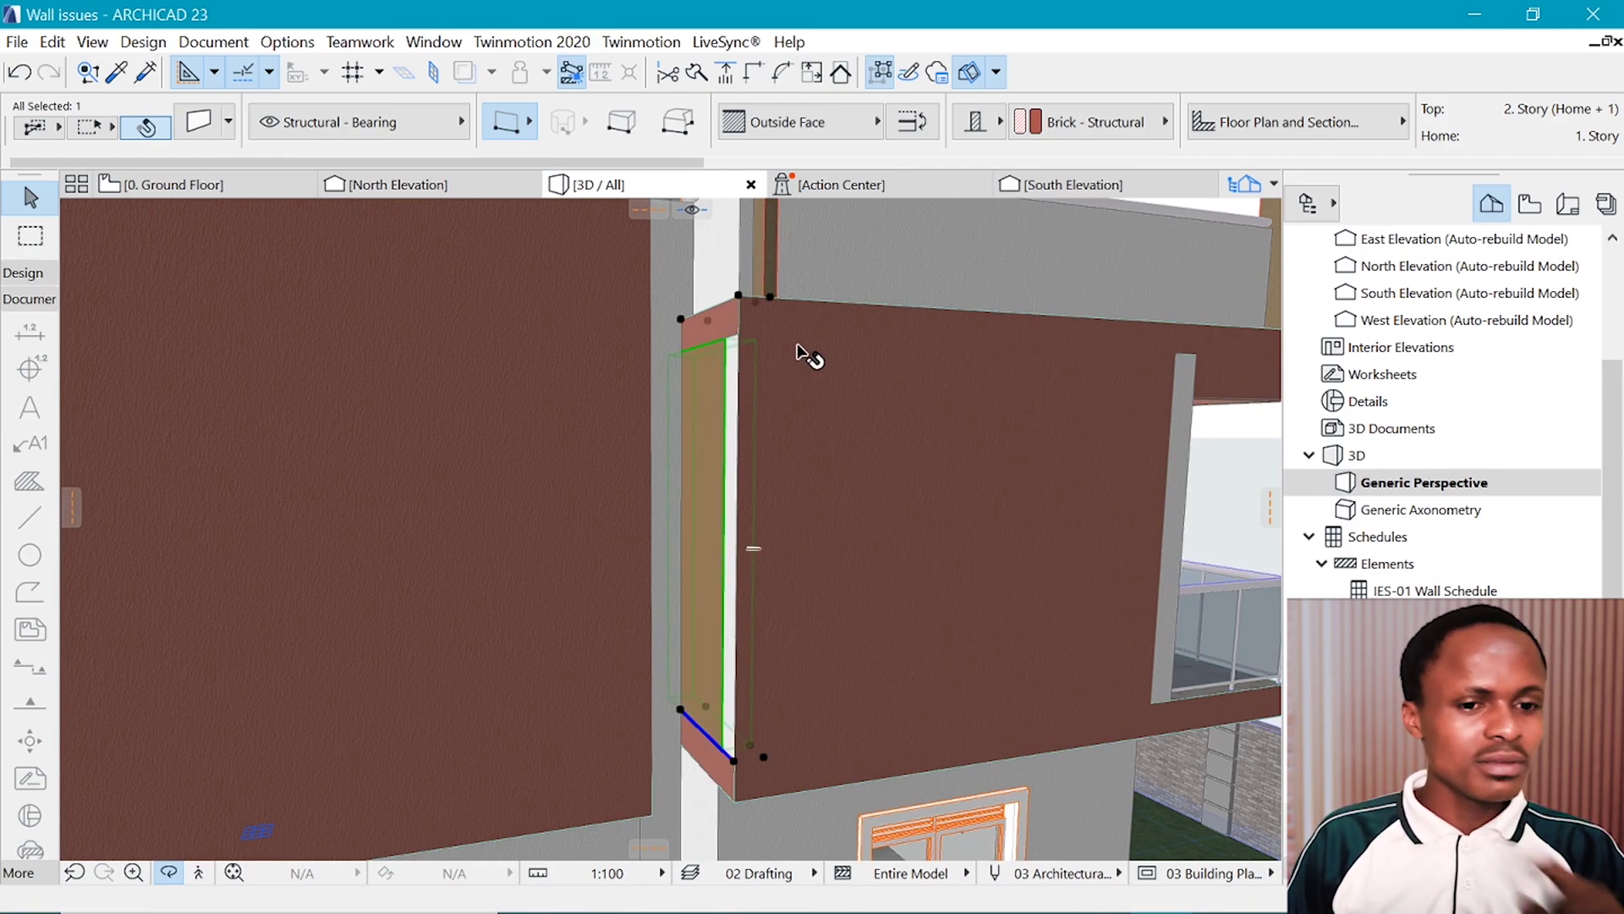
{"action": "key", "text": "ctrl"}
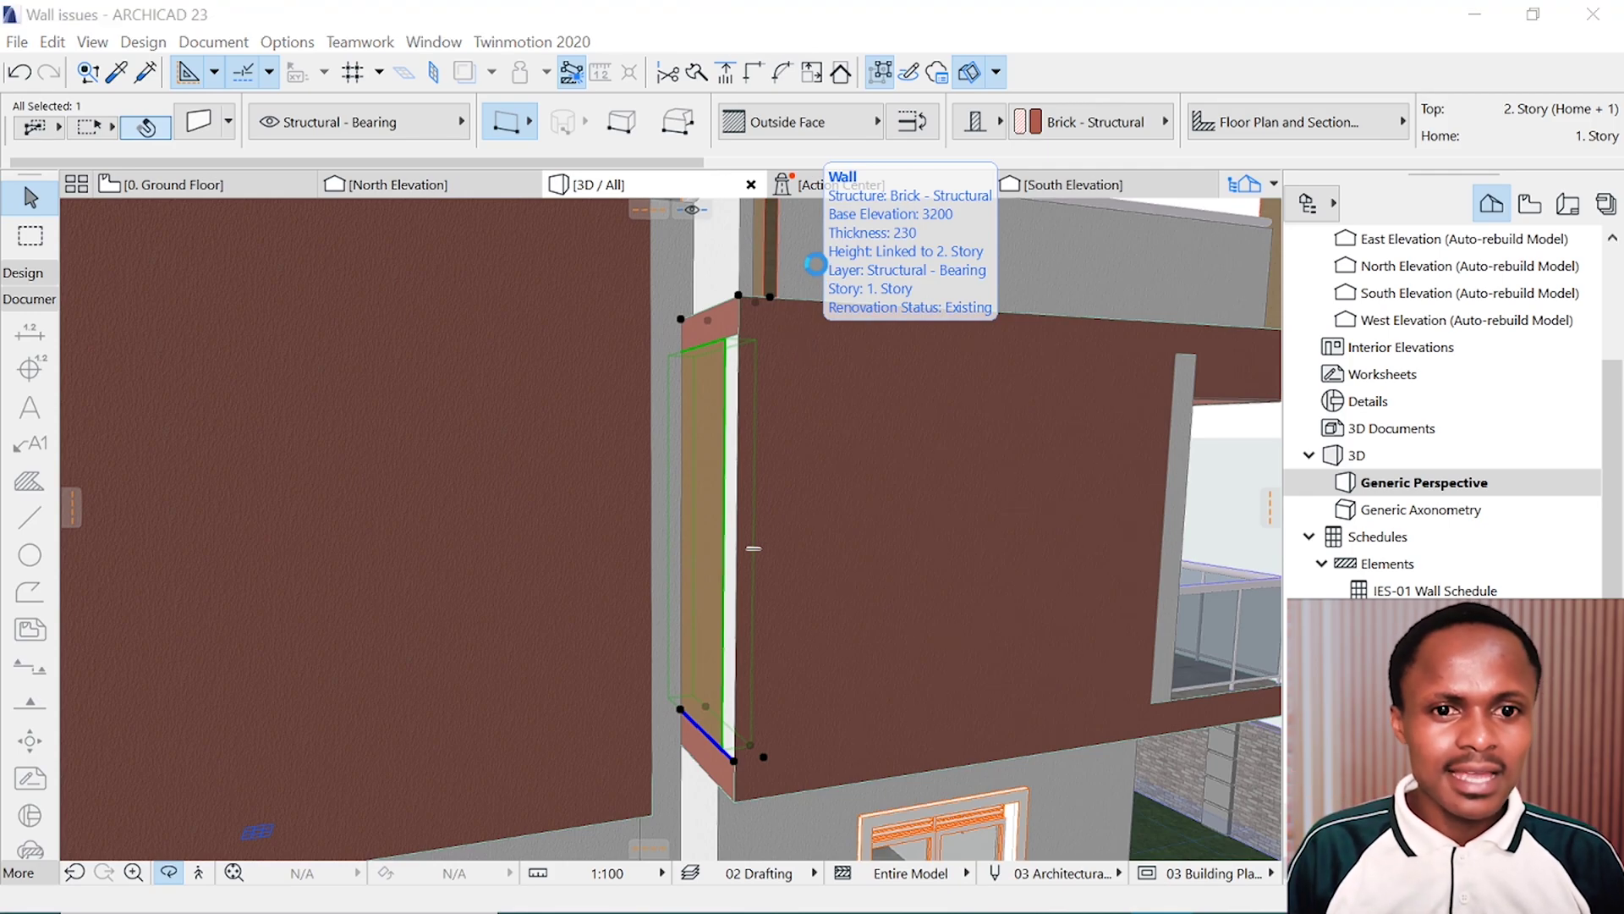
{"action": "key", "text": "ctrl+shift"}
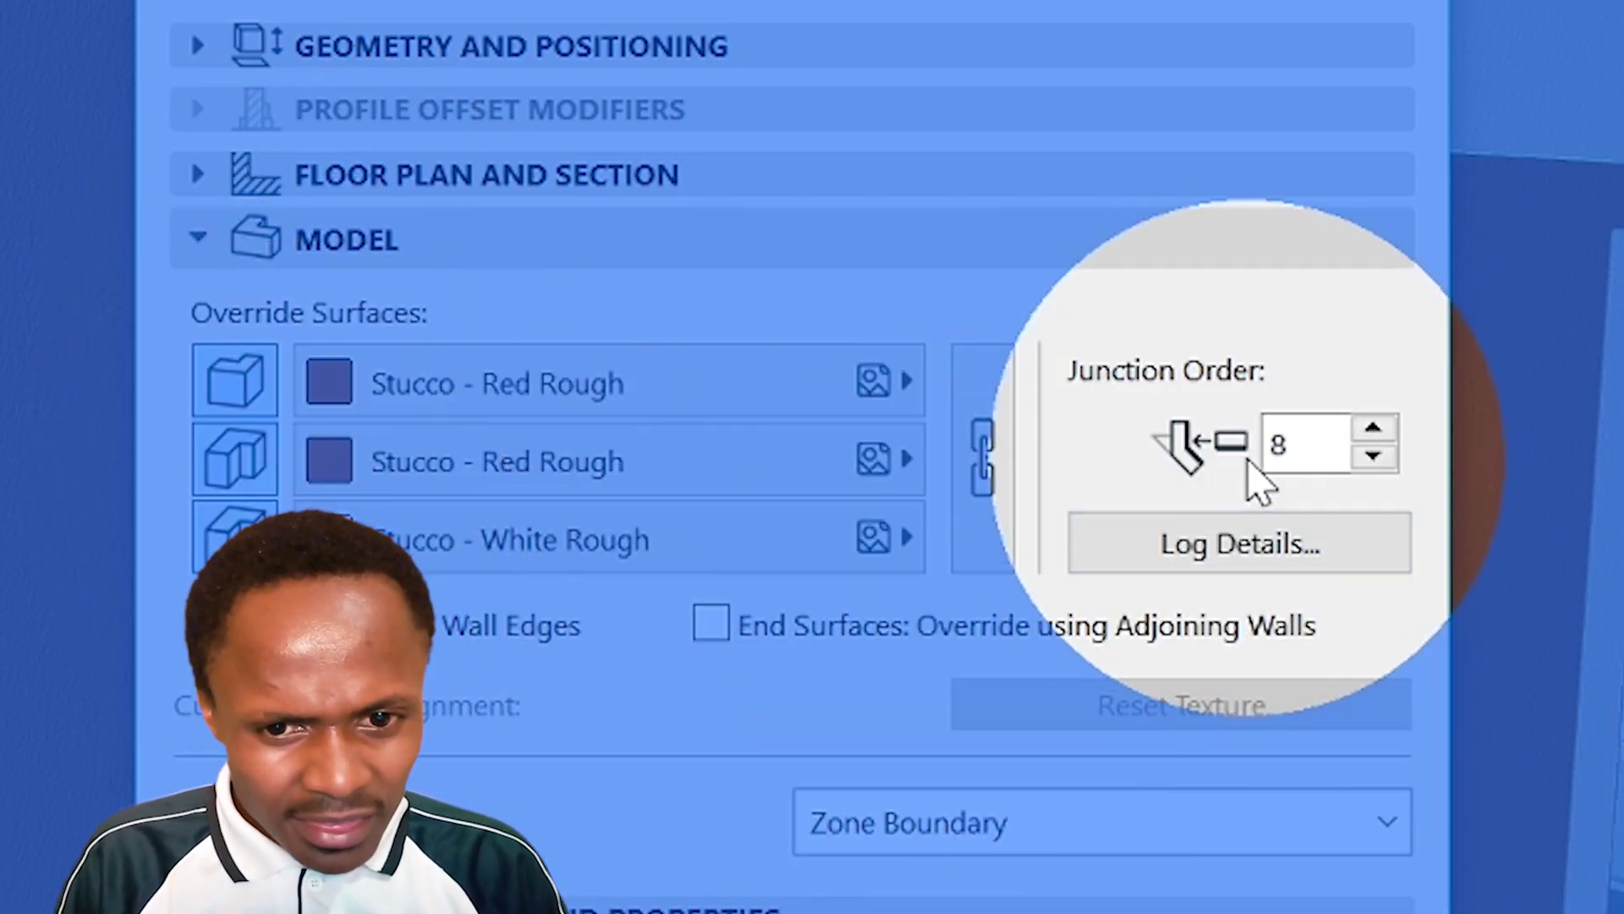
{"action": "left_click", "coordinate": [1372, 433]}
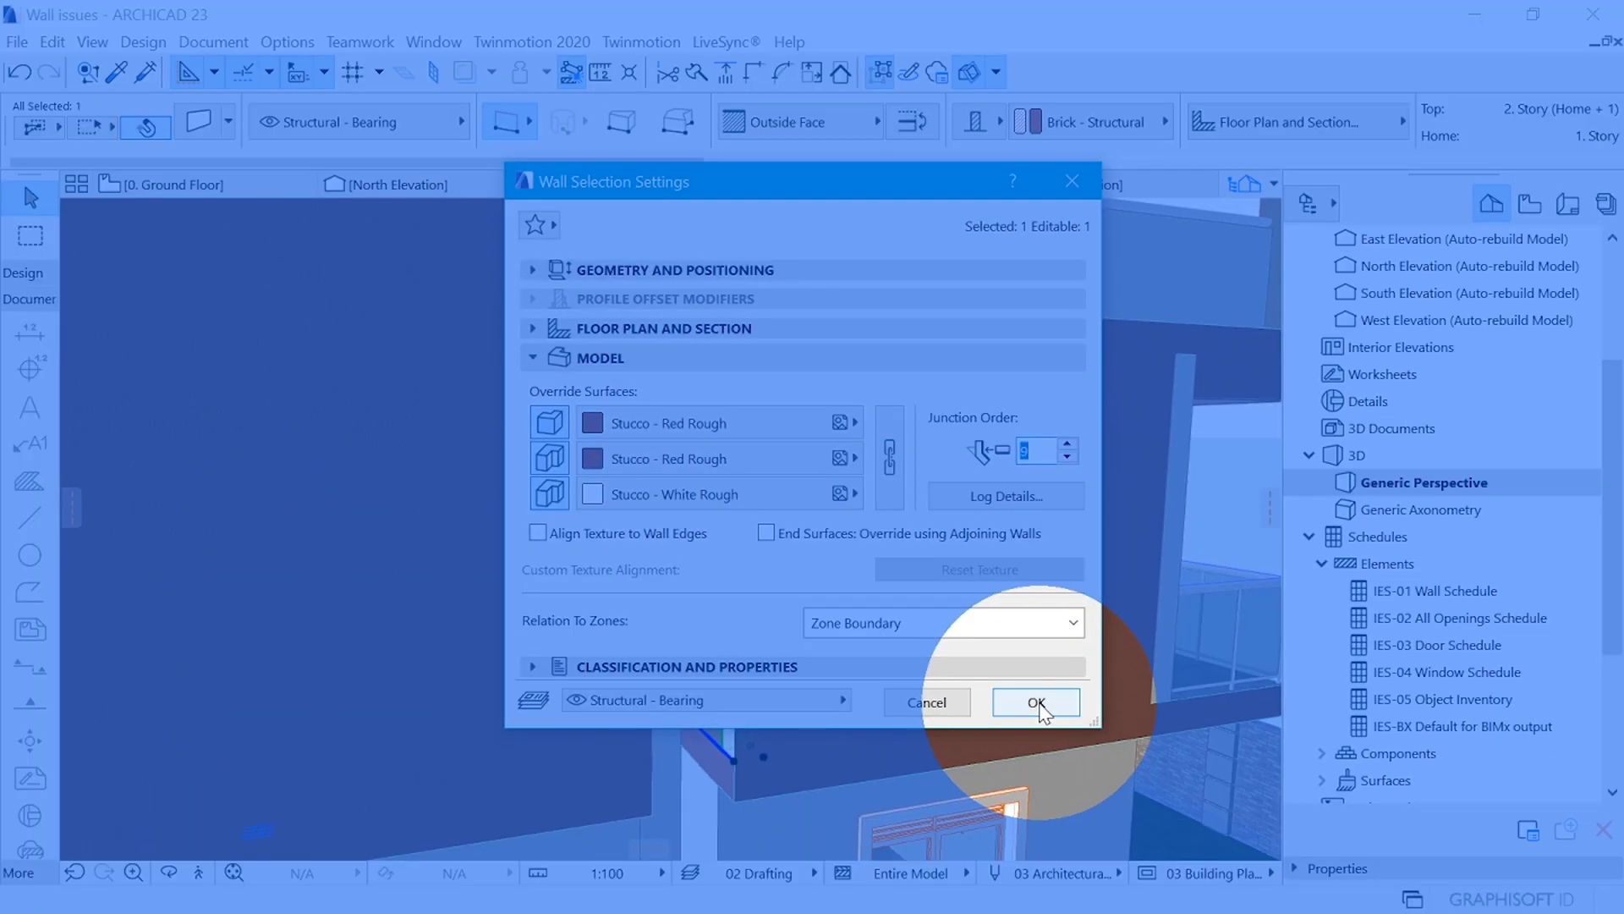
{"action": "left_click", "coordinate": [1215, 898]}
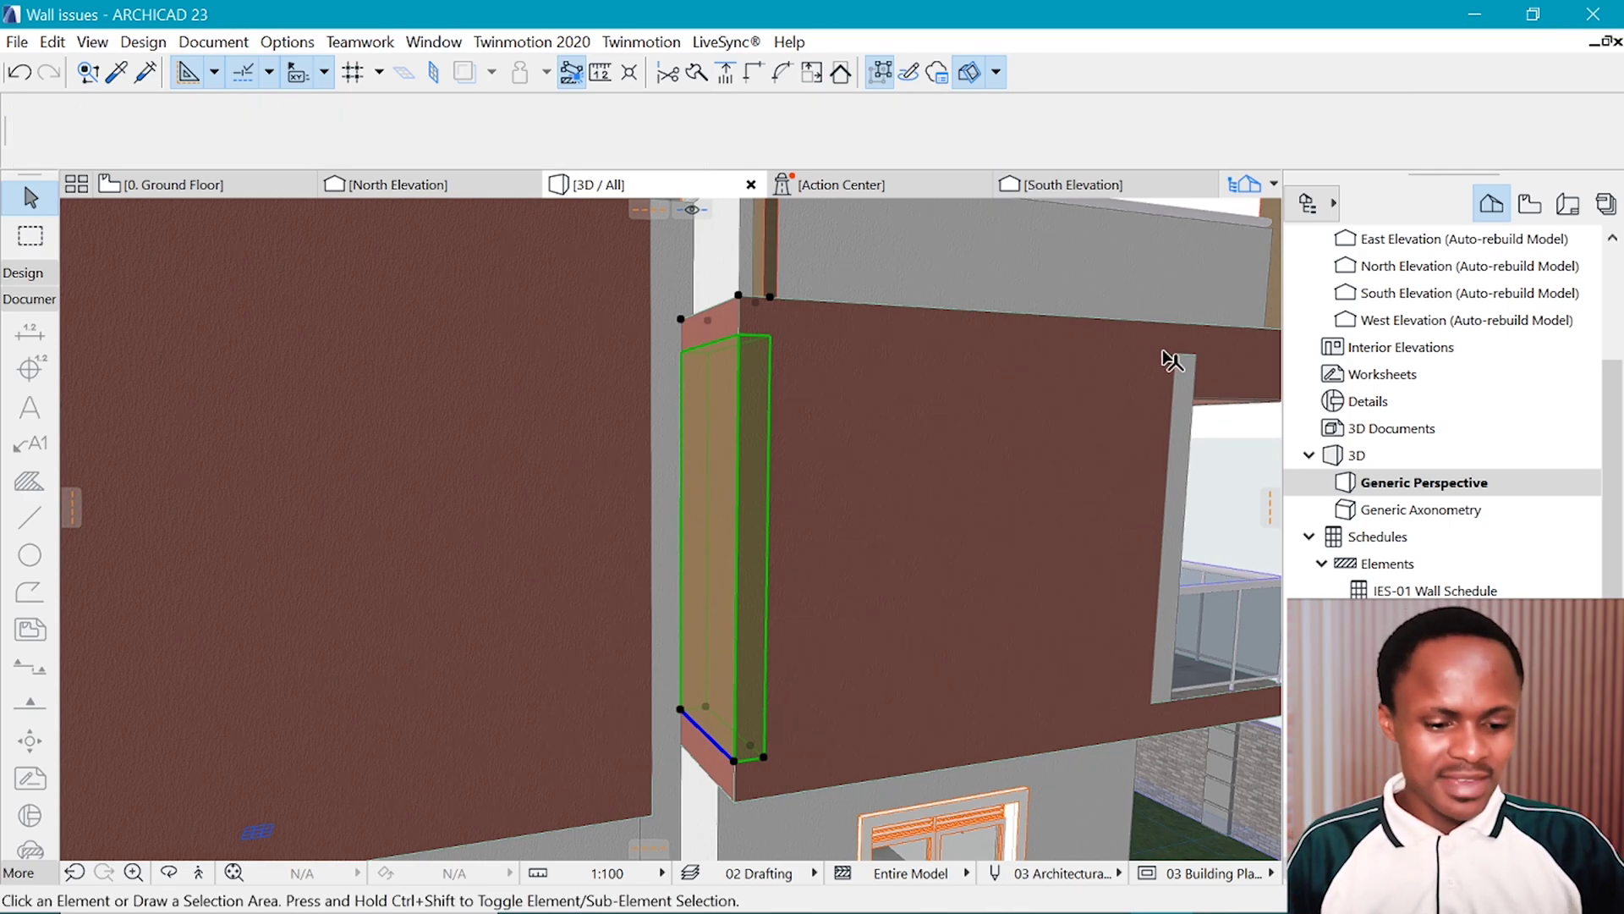
Orbit to the red wall above the balcony and review its settings without changes.
{"action": "left_click_drag", "start_coordinate": [956, 397], "coordinate": [555, 362]}
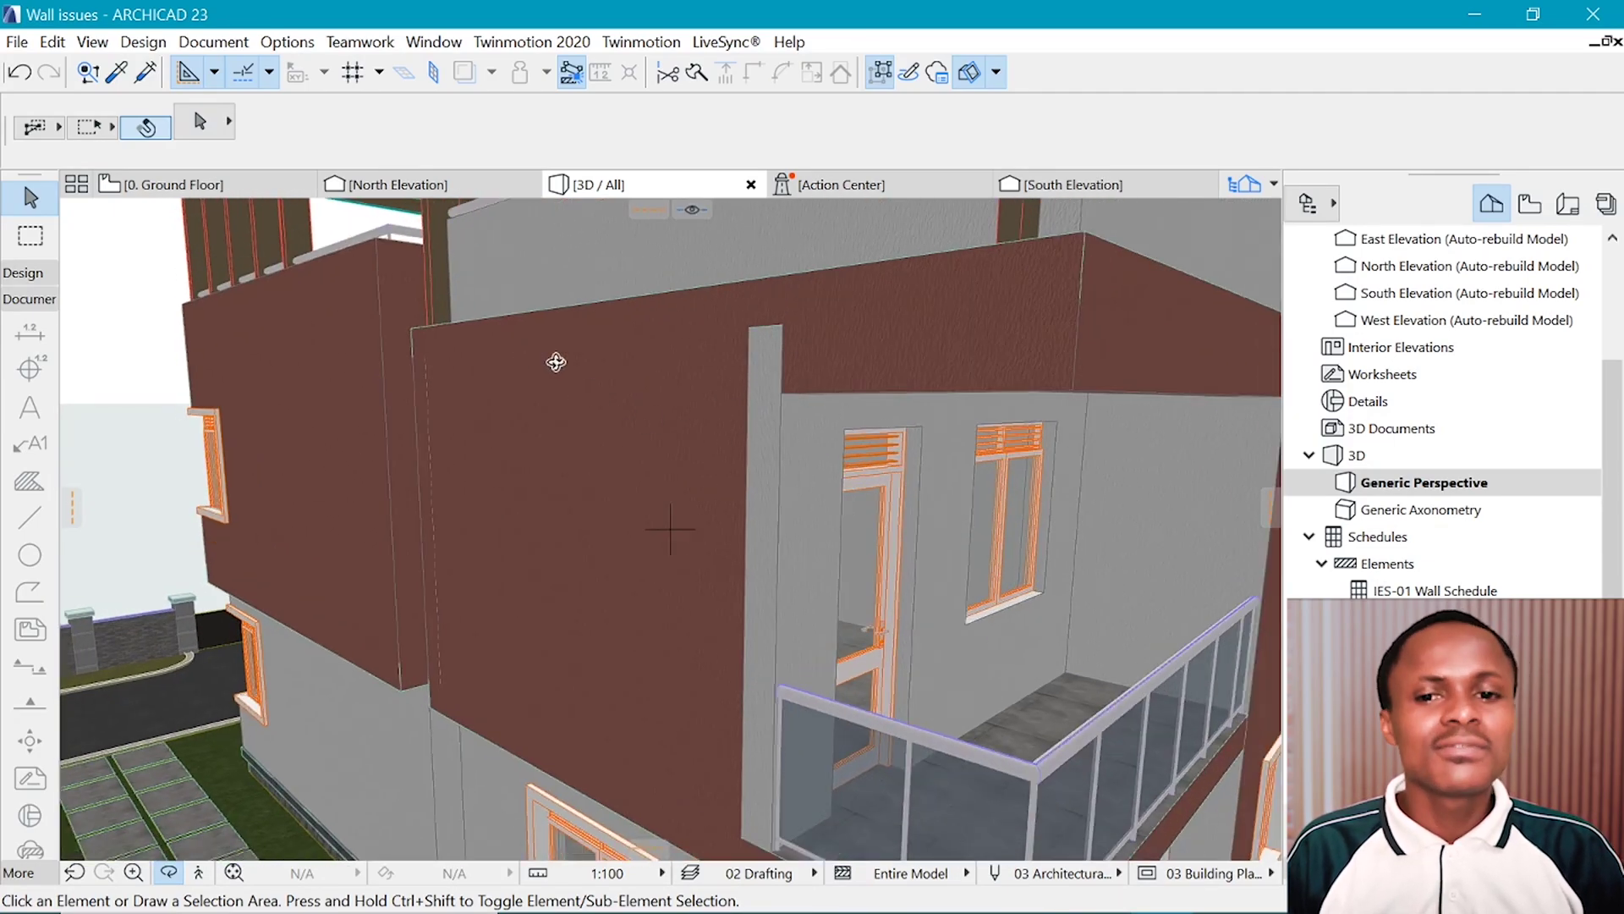
{"action": "key", "text": "Escape"}
{"action": "left_click", "coordinate": [732, 429]}
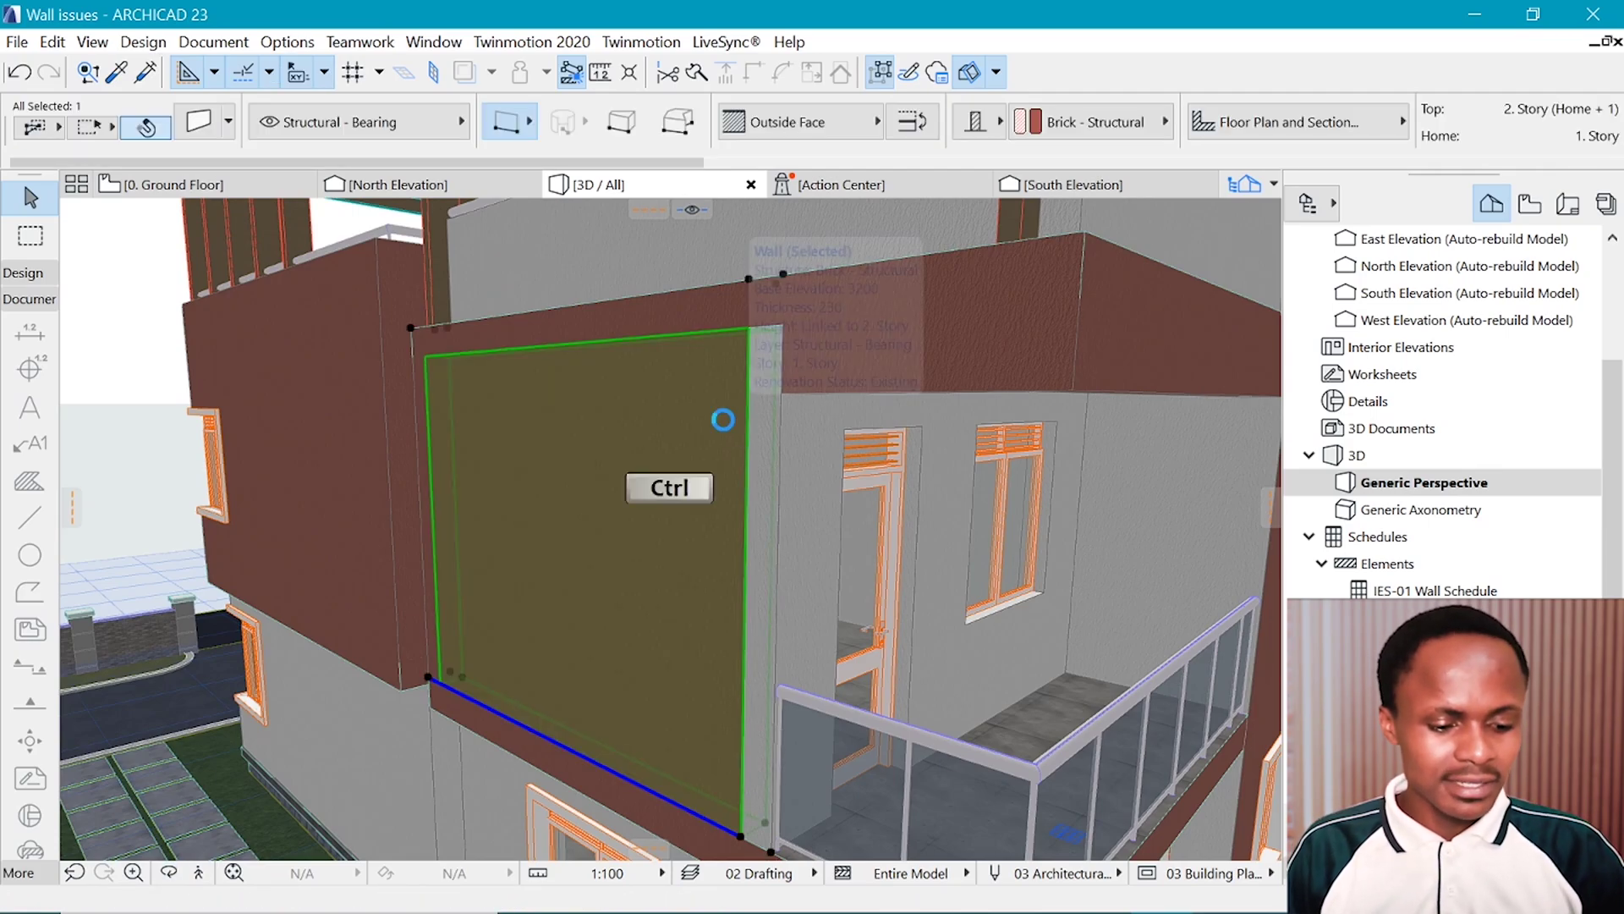
{"action": "key", "text": "ctrl+t"}
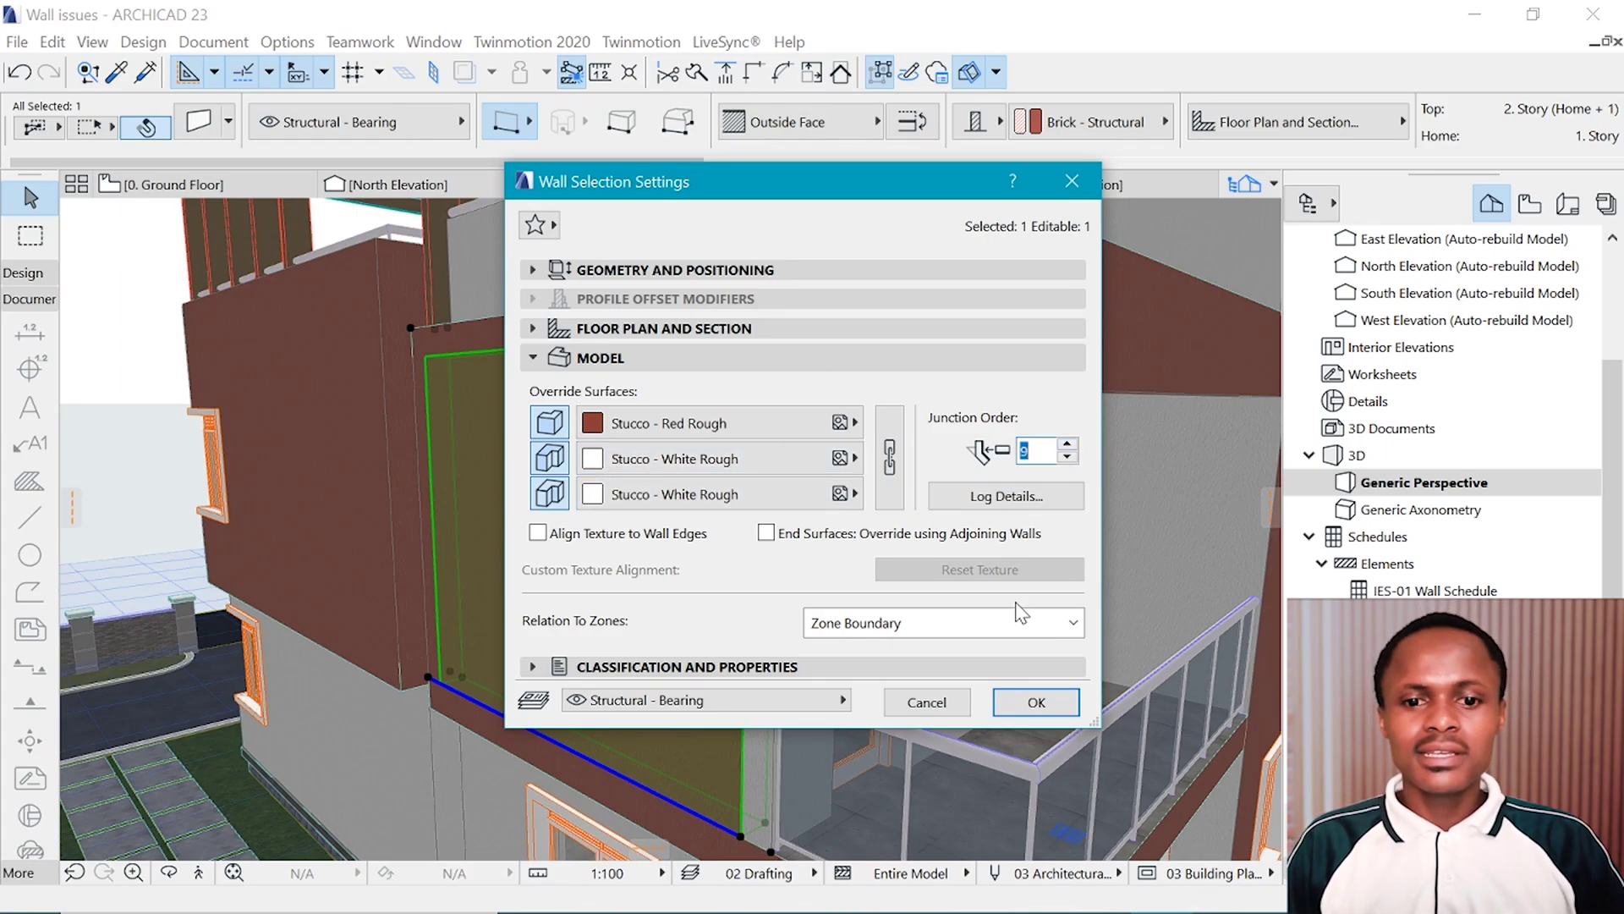
{"action": "left_click", "coordinate": [1039, 709]}
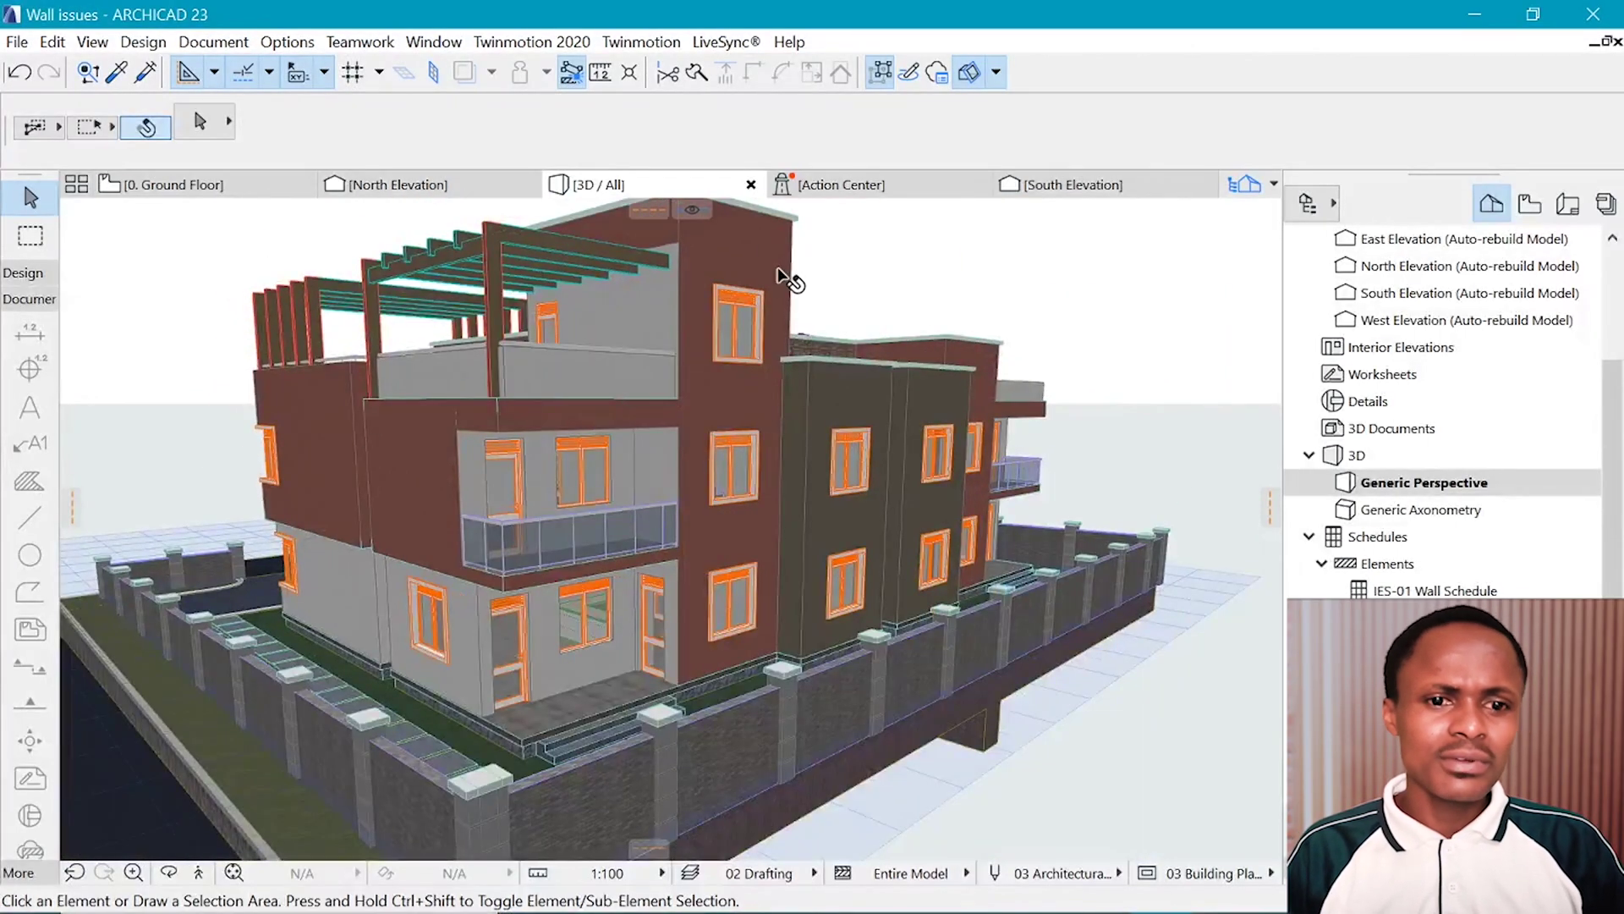
Orbit to the upper window wall and open its settings to view the override surfaces.
{"action": "left_click_drag", "start_coordinate": [787, 279], "coordinate": [884, 325]}
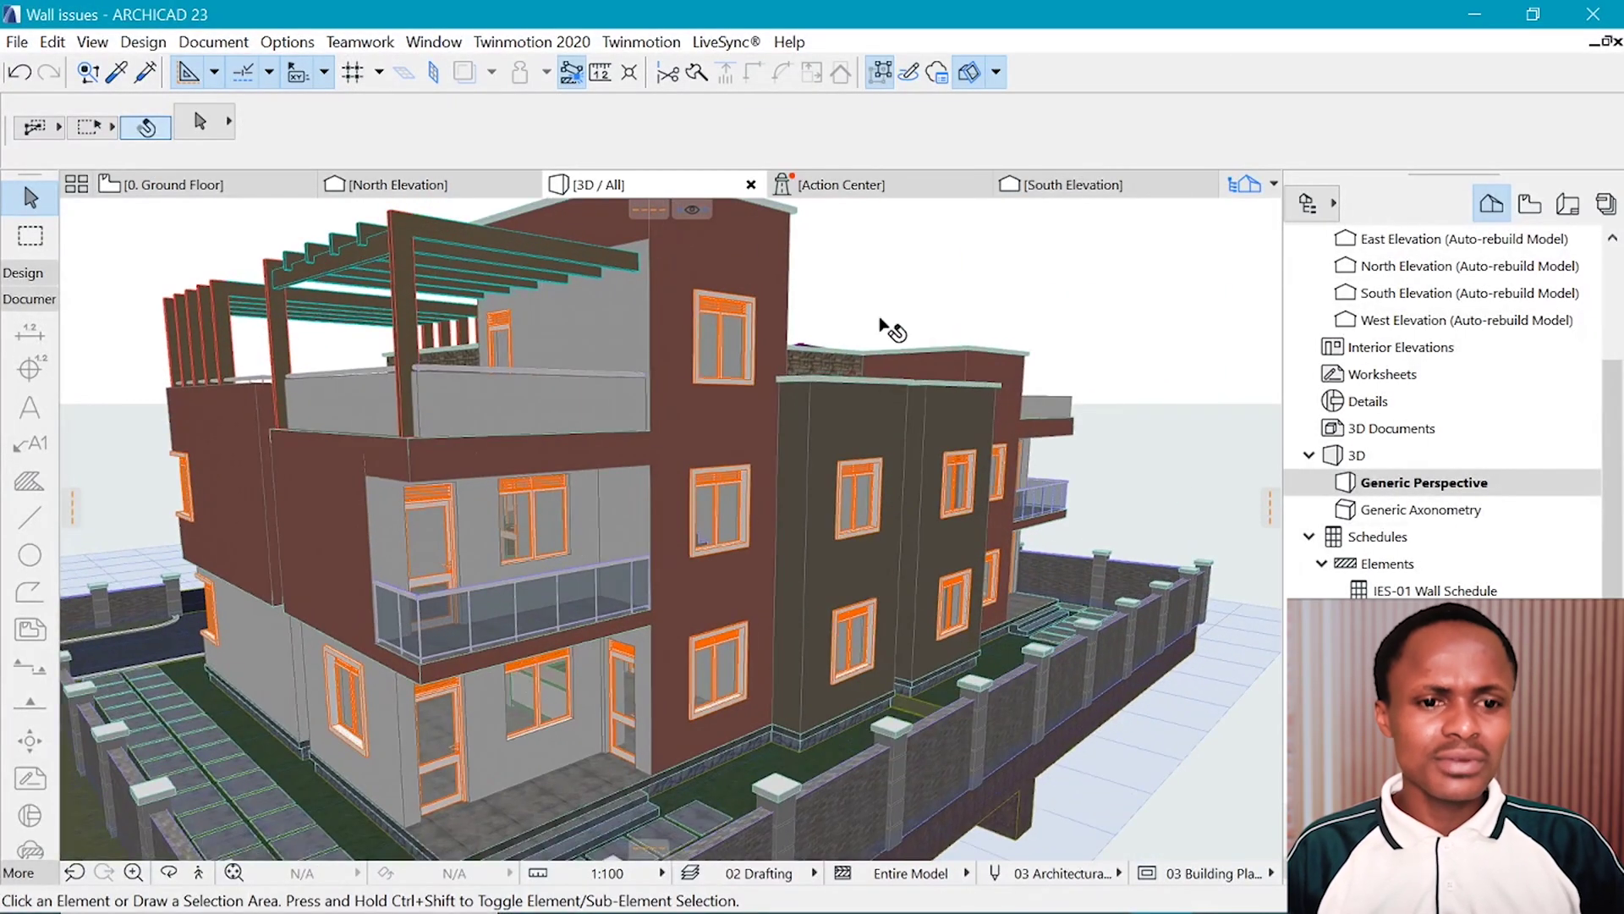
{"action": "middle_click_drag", "start_coordinate": [903, 365], "coordinate": [704, 396], "text": "shift"}
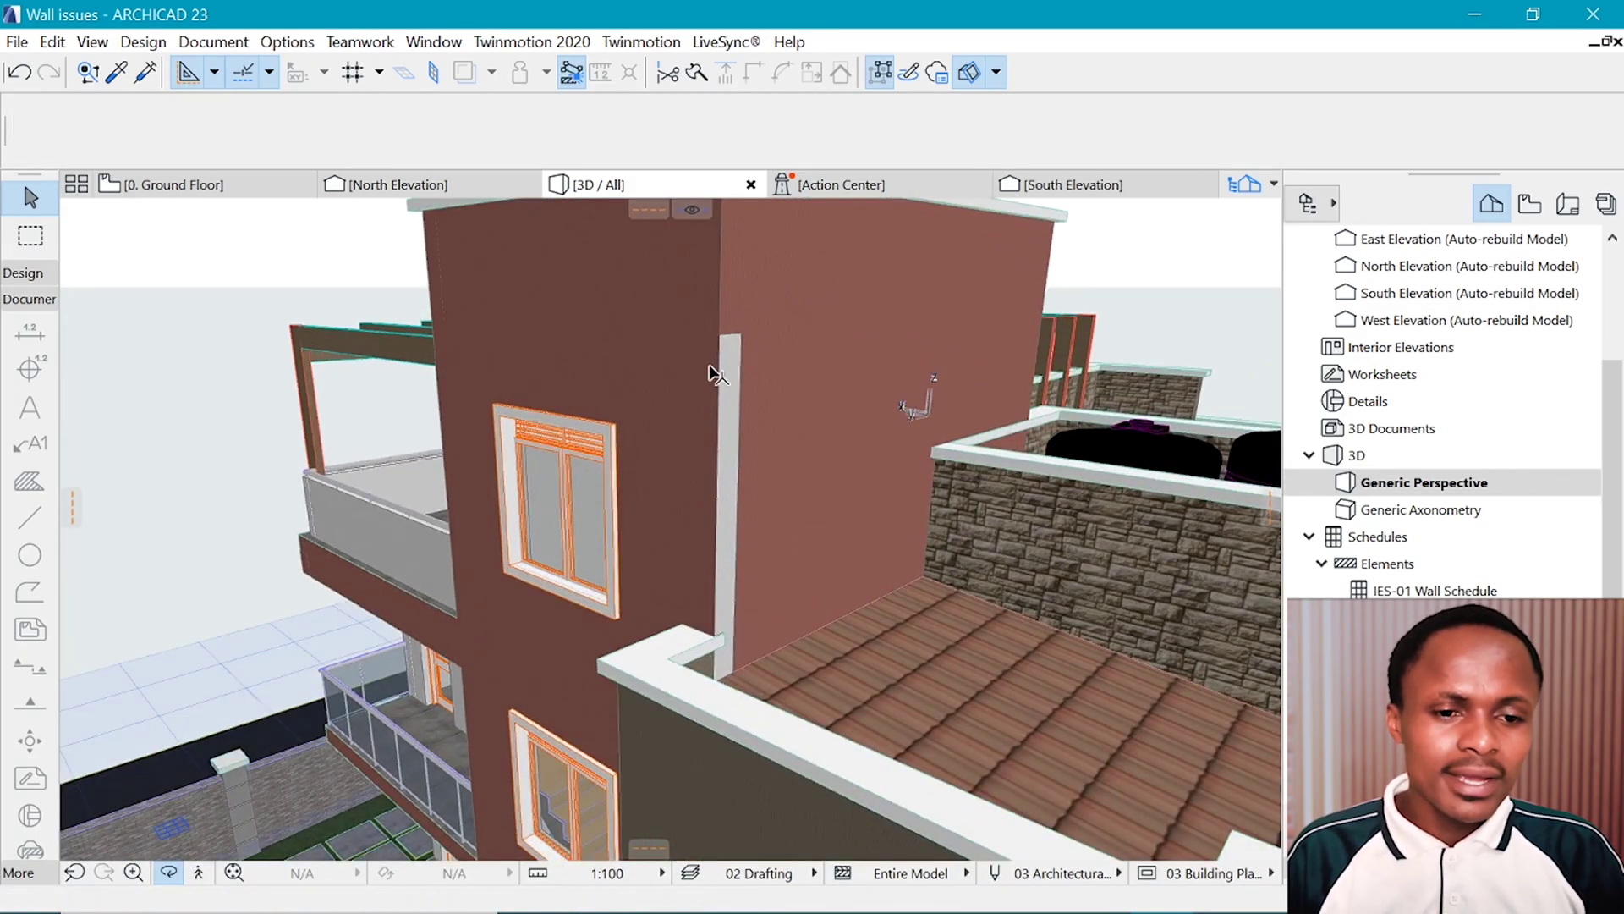
{"action": "left_click", "coordinate": [710, 367]}
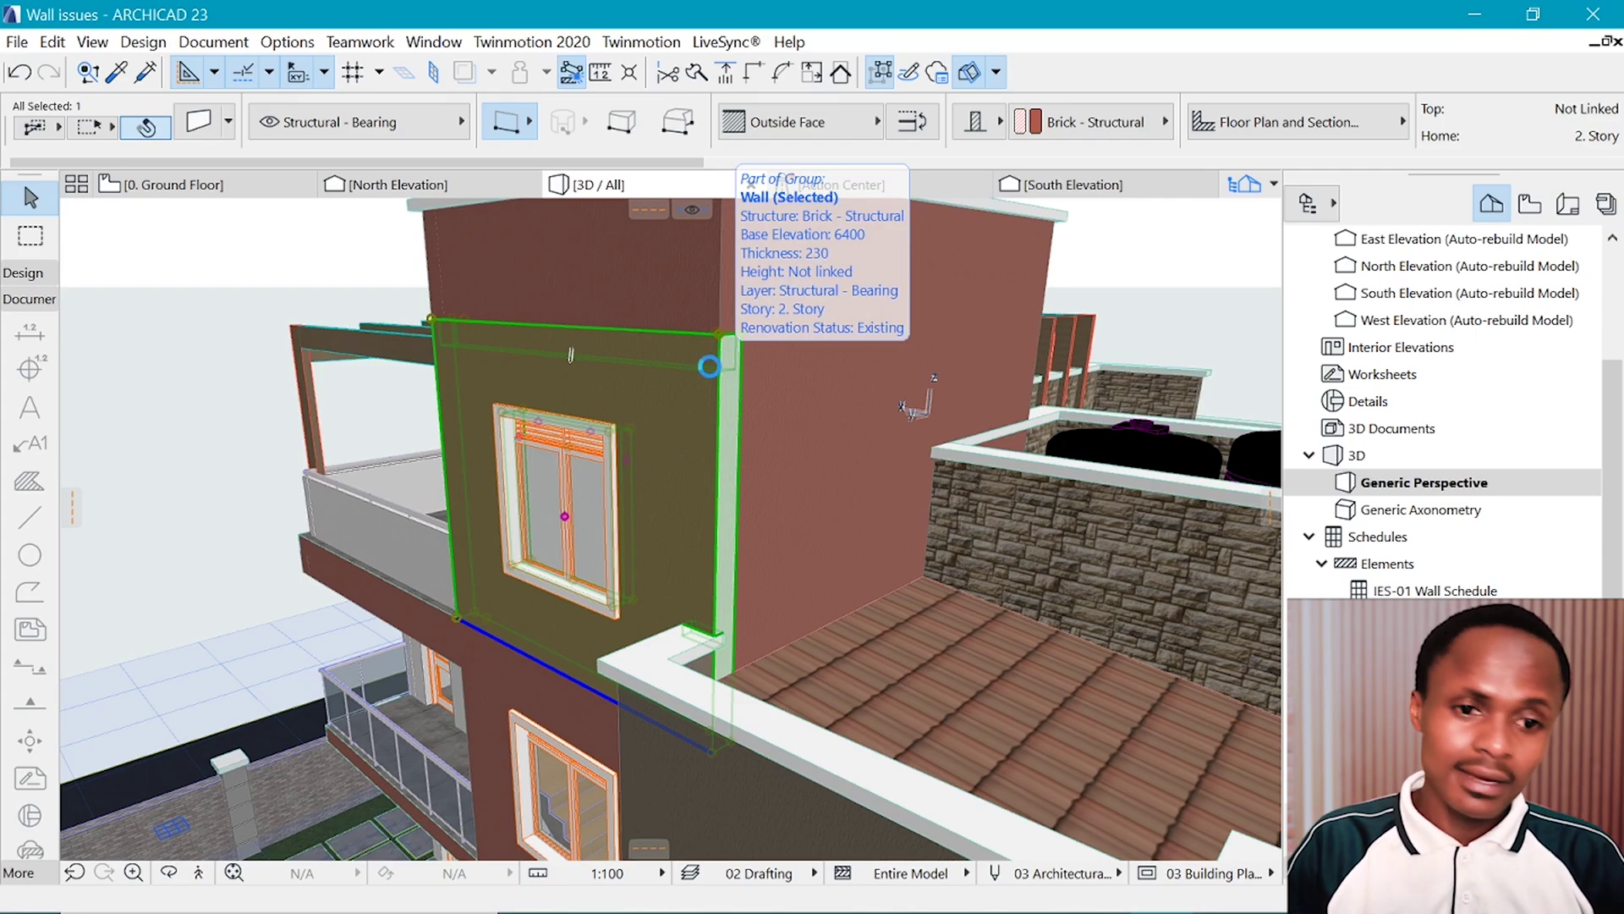
{"action": "key", "text": "ctrl+t"}
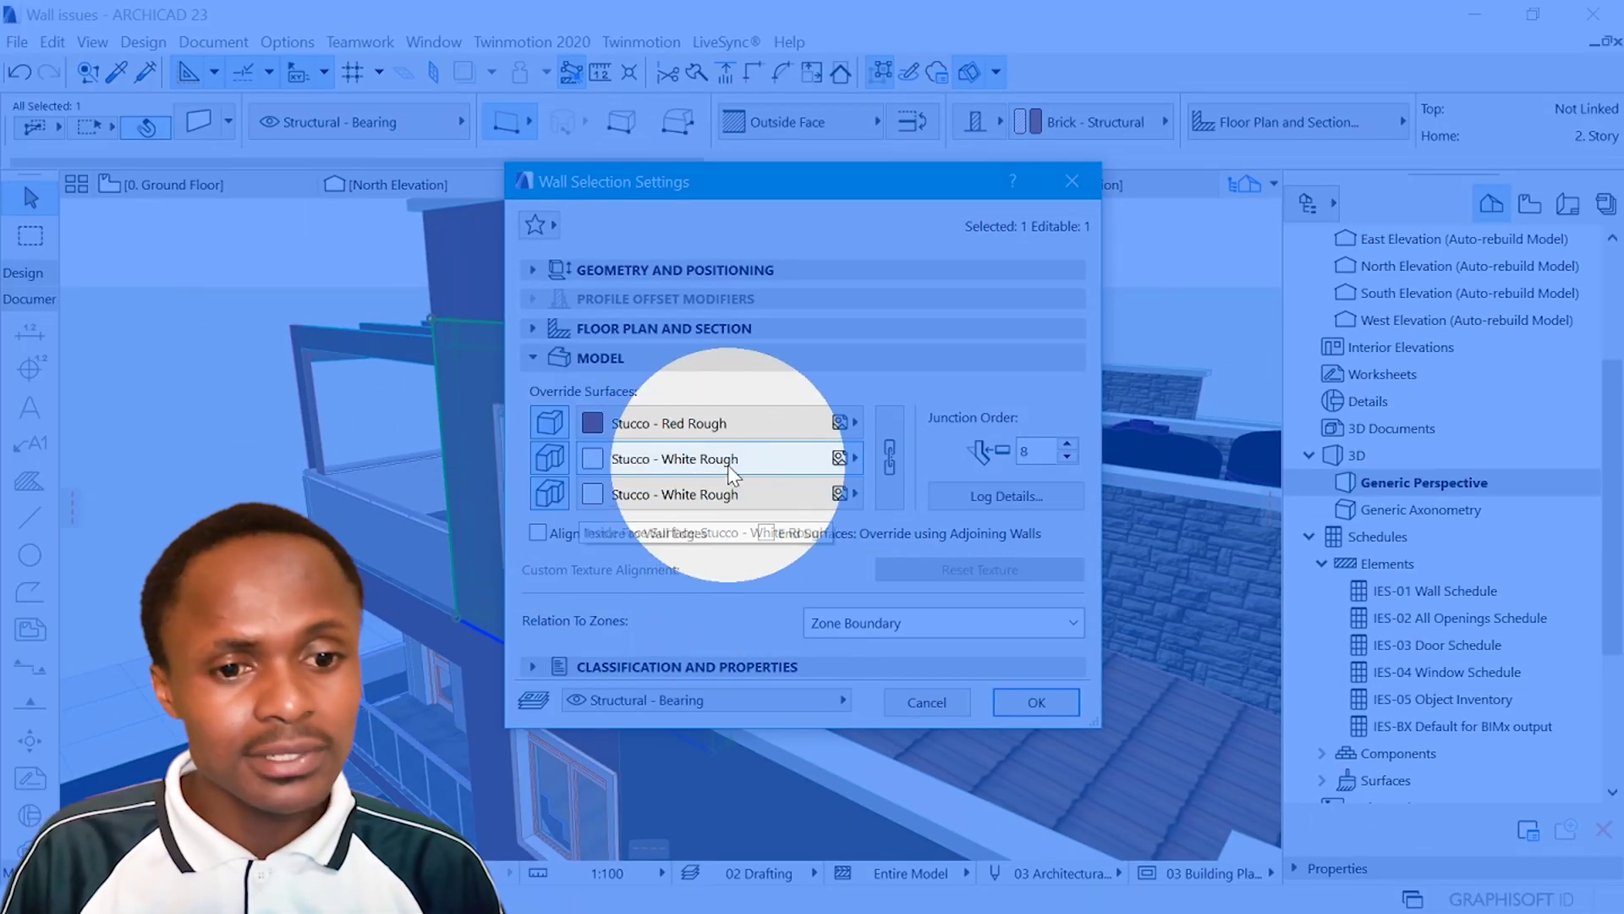
Set the upper window wall's edge surface to Stucco - Red Rough and deselect it.
{"action": "left_click", "coordinate": [727, 464]}
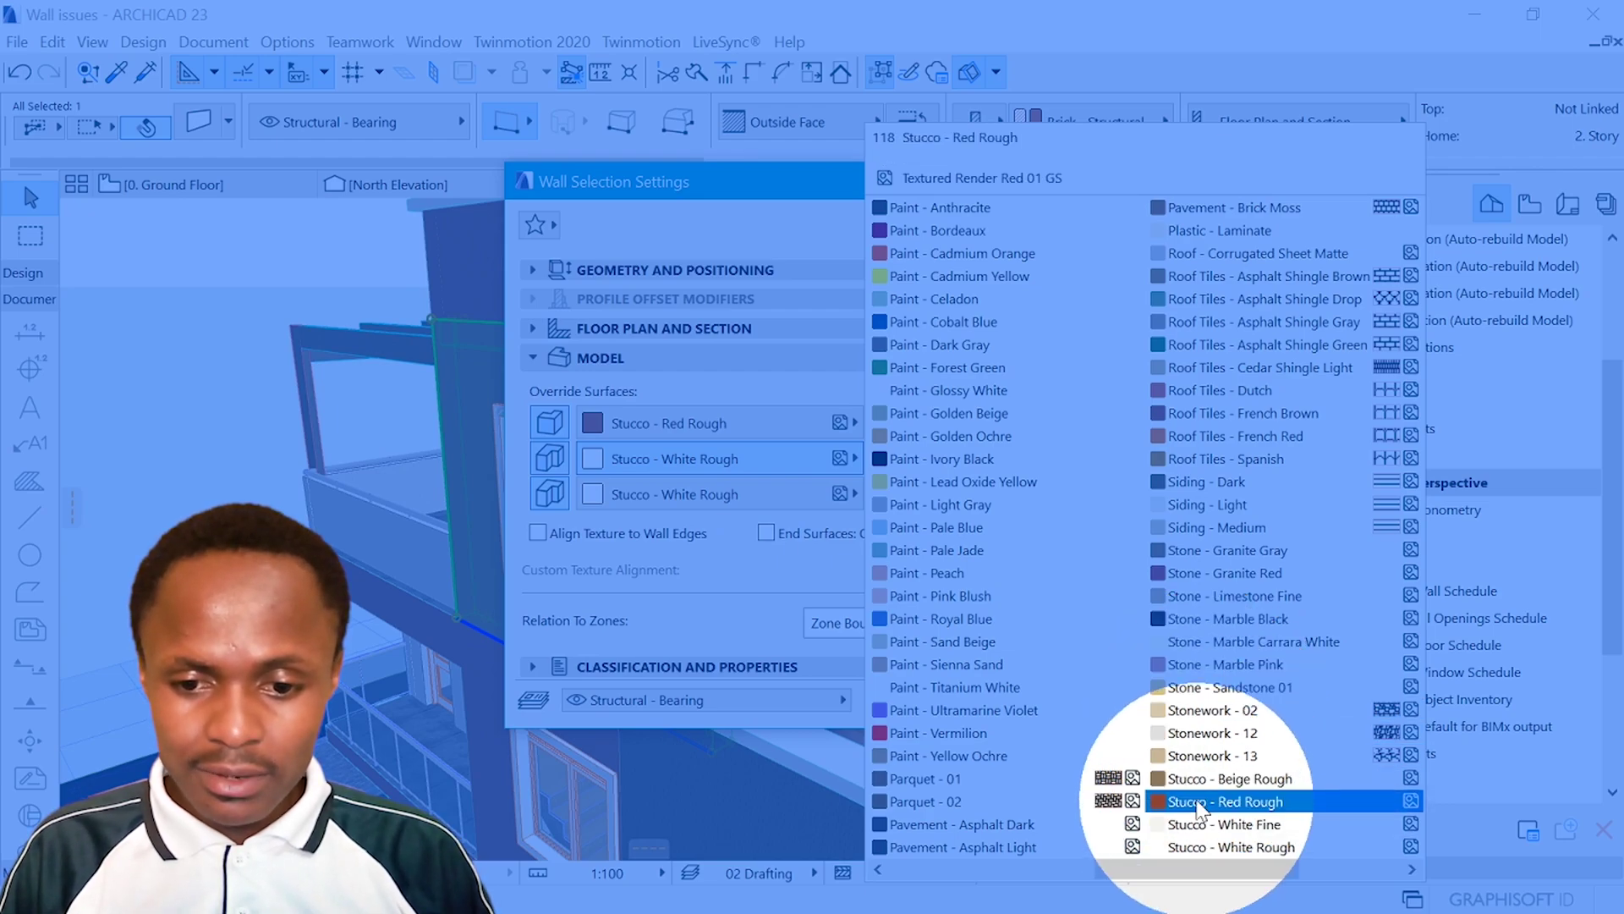
{"action": "left_click", "coordinate": [1226, 801]}
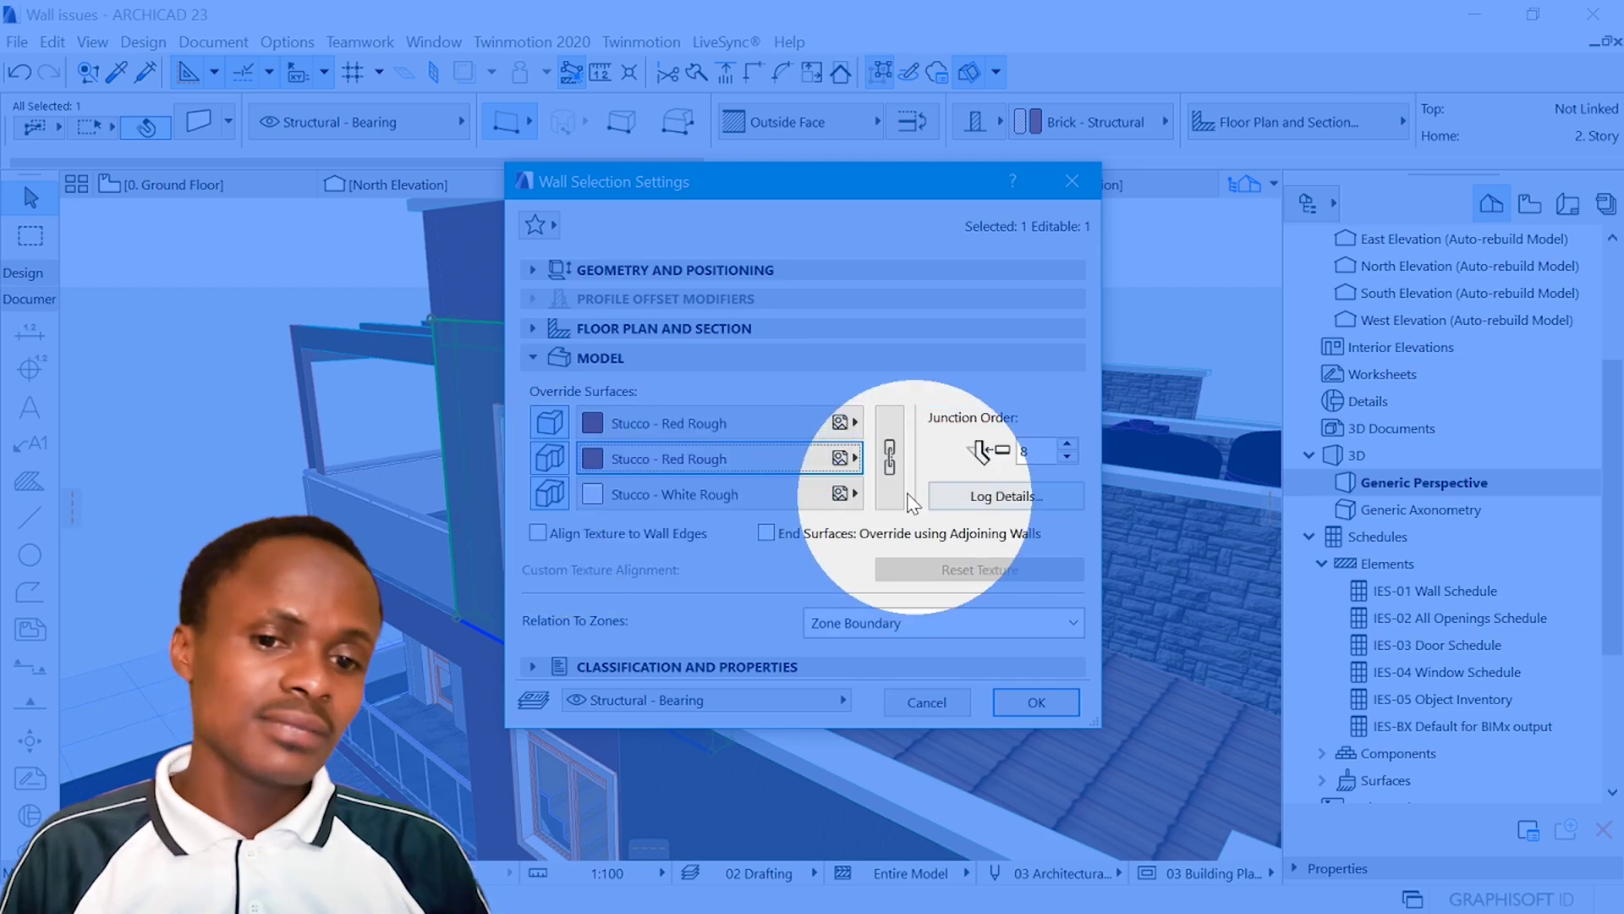
{"action": "left_click", "coordinate": [1042, 702]}
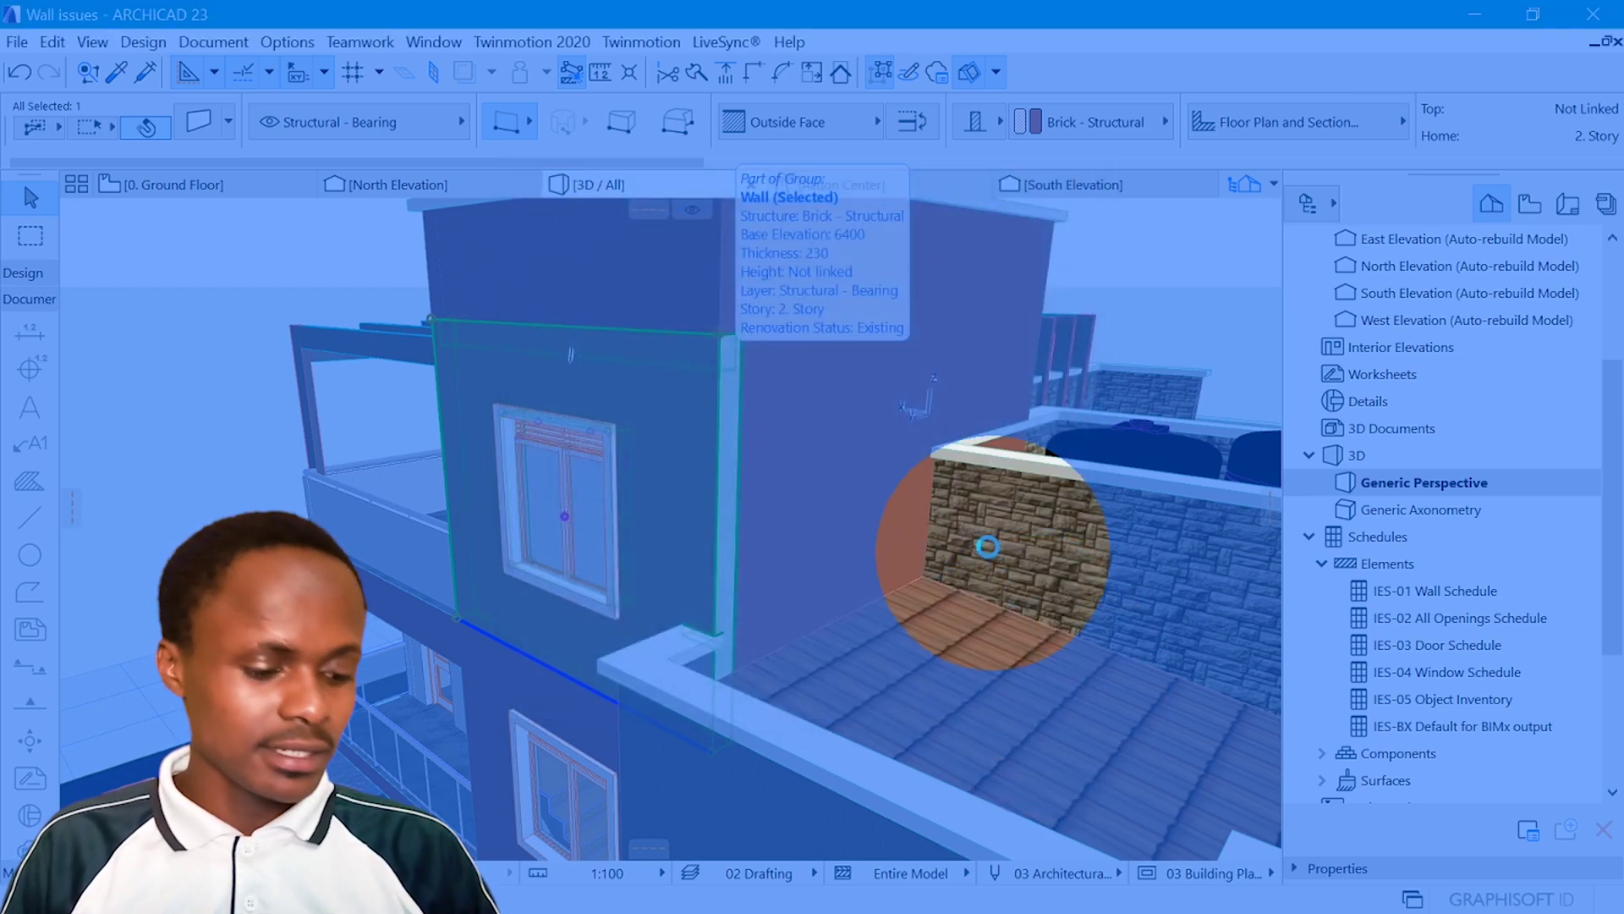
{"action": "left_click", "coordinate": [1141, 254]}
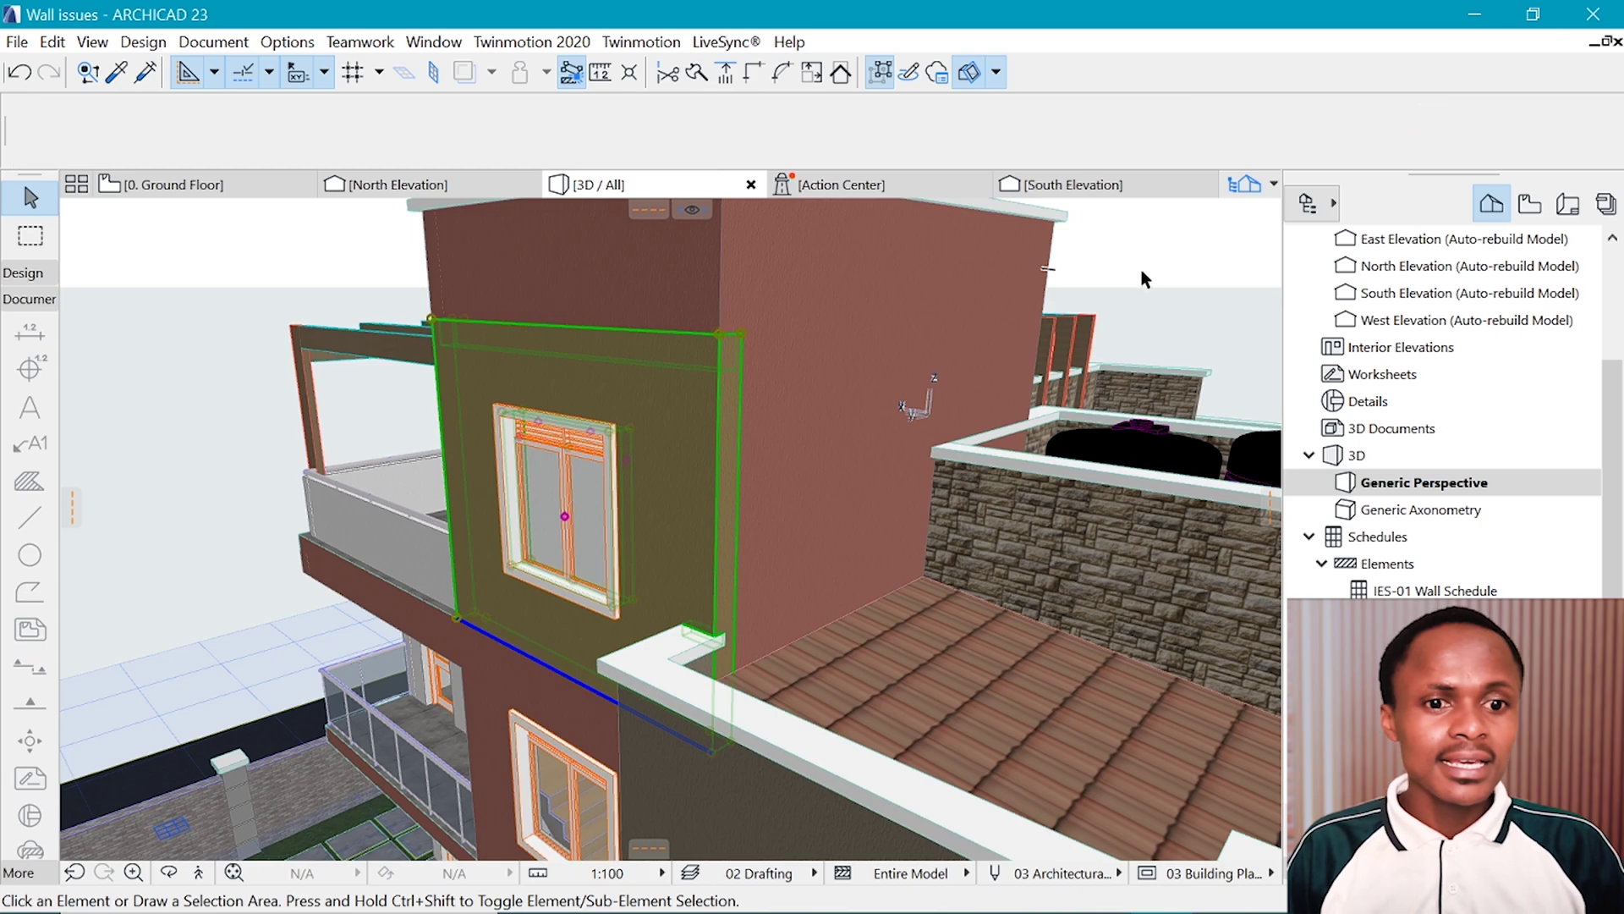
Orbit and zoom in to inspect the red wall's textured end at the window frame.
{"action": "middle_click_drag", "start_coordinate": [1140, 271], "coordinate": [422, 534], "text": "shift"}
{"action": "scroll", "coordinate": [507, 516], "scroll_direction": "up", "scroll_amount": 5}
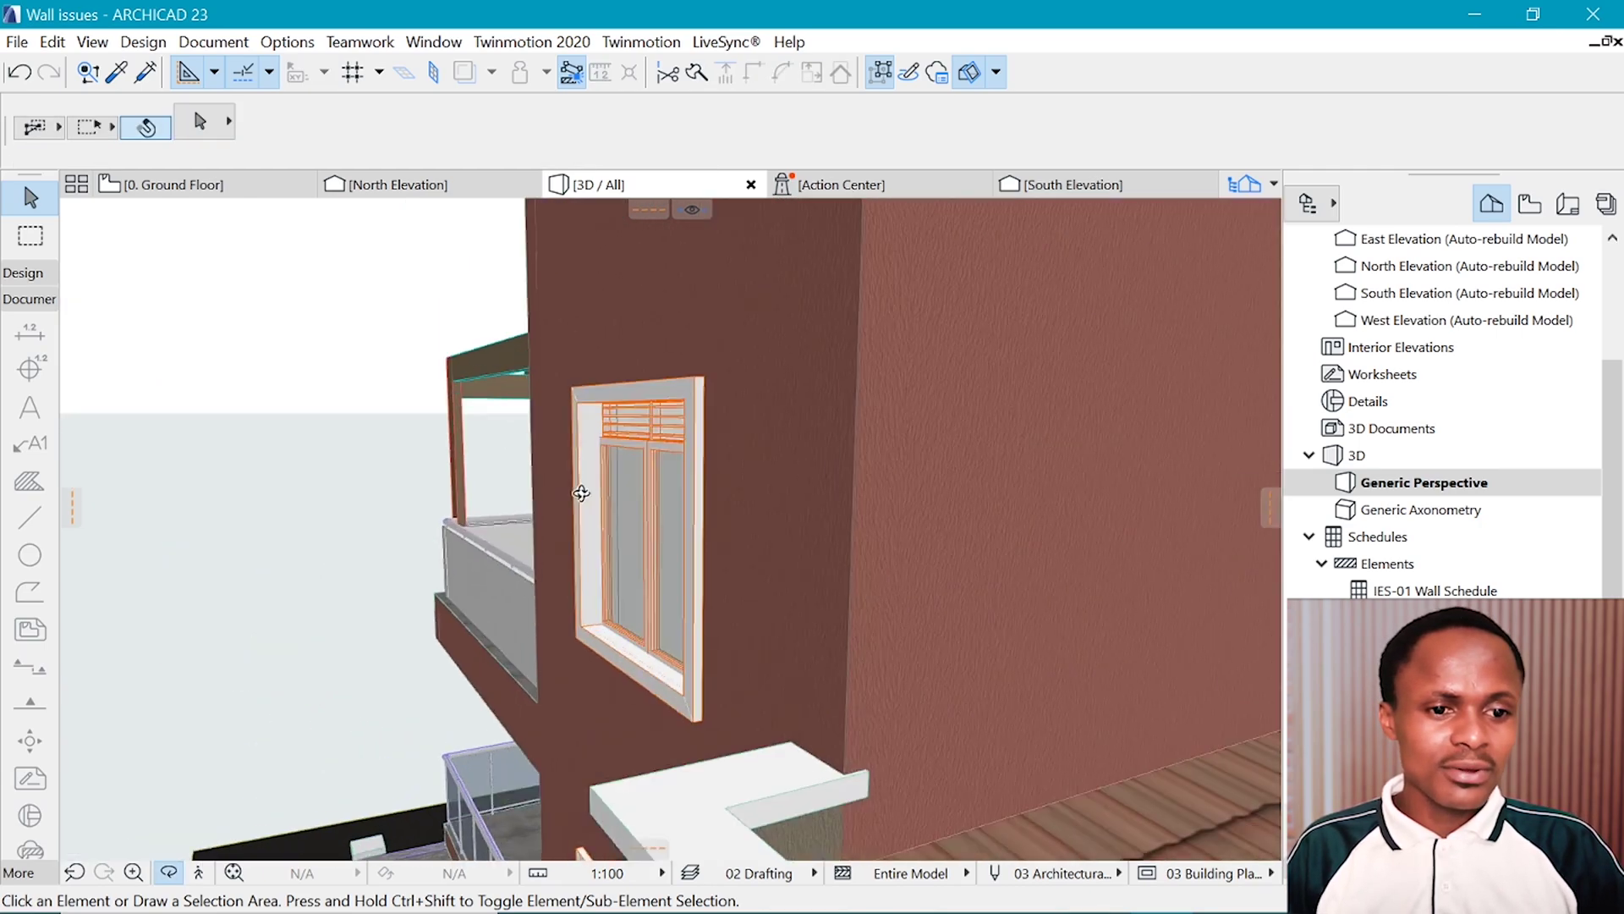
{"action": "middle_click_drag", "start_coordinate": [848, 472], "coordinate": [410, 457], "text": "shift"}
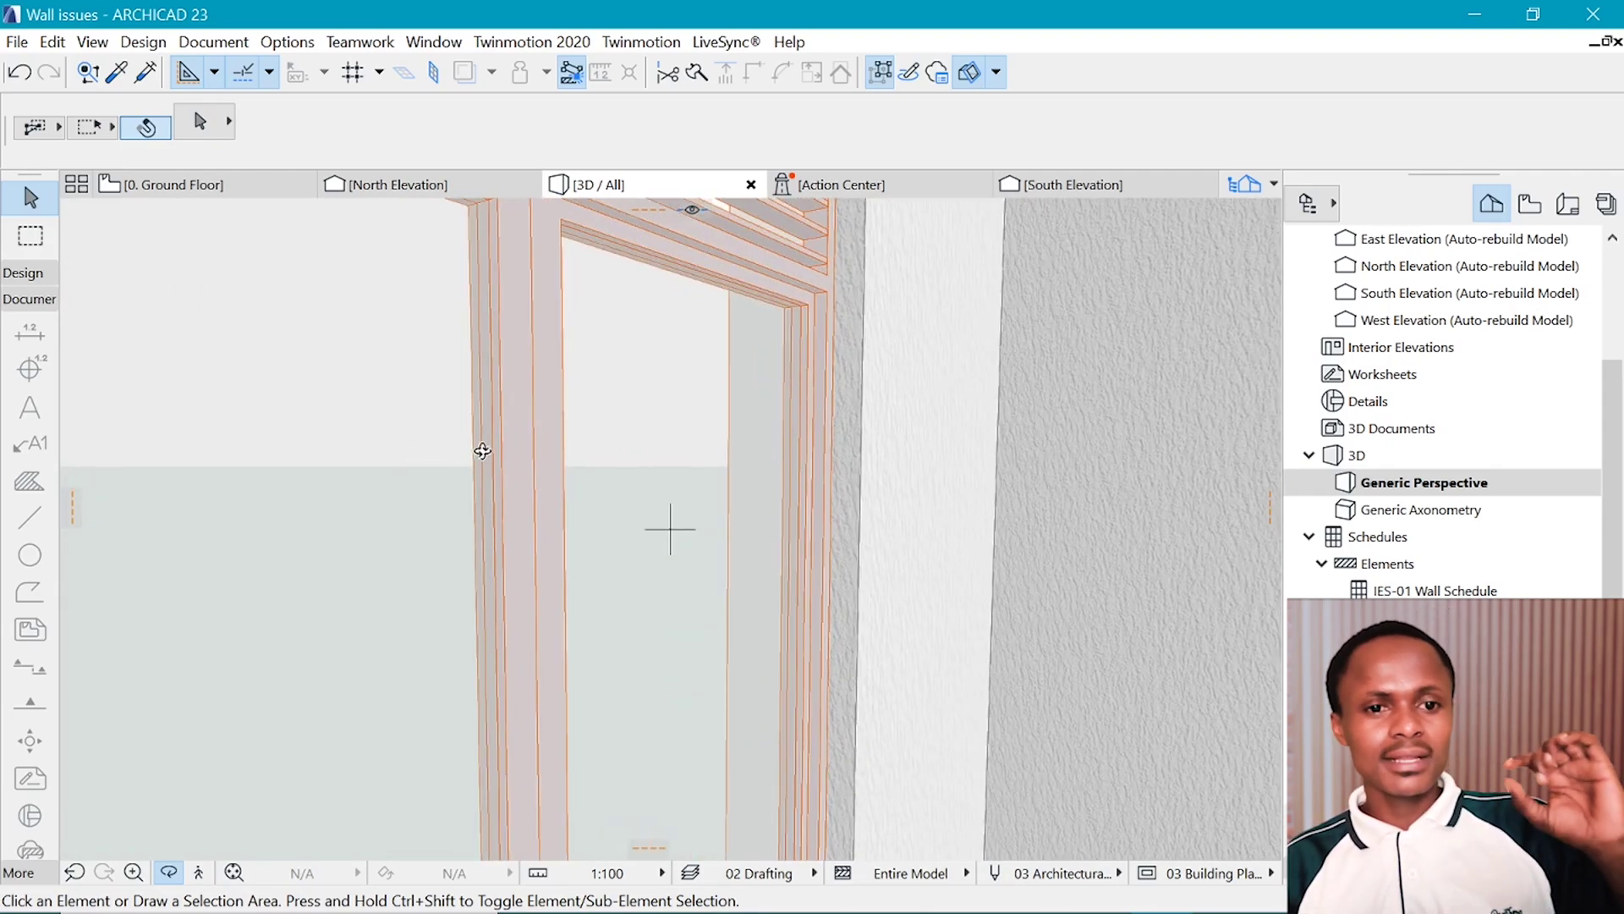
{"action": "middle_click_drag", "start_coordinate": [876, 464], "coordinate": [563, 466], "text": "shift"}
Zoom out, zoom to the glass balcony, and select the wall behind it.
{"action": "scroll", "coordinate": [563, 467], "scroll_direction": "down", "scroll_amount": 10}
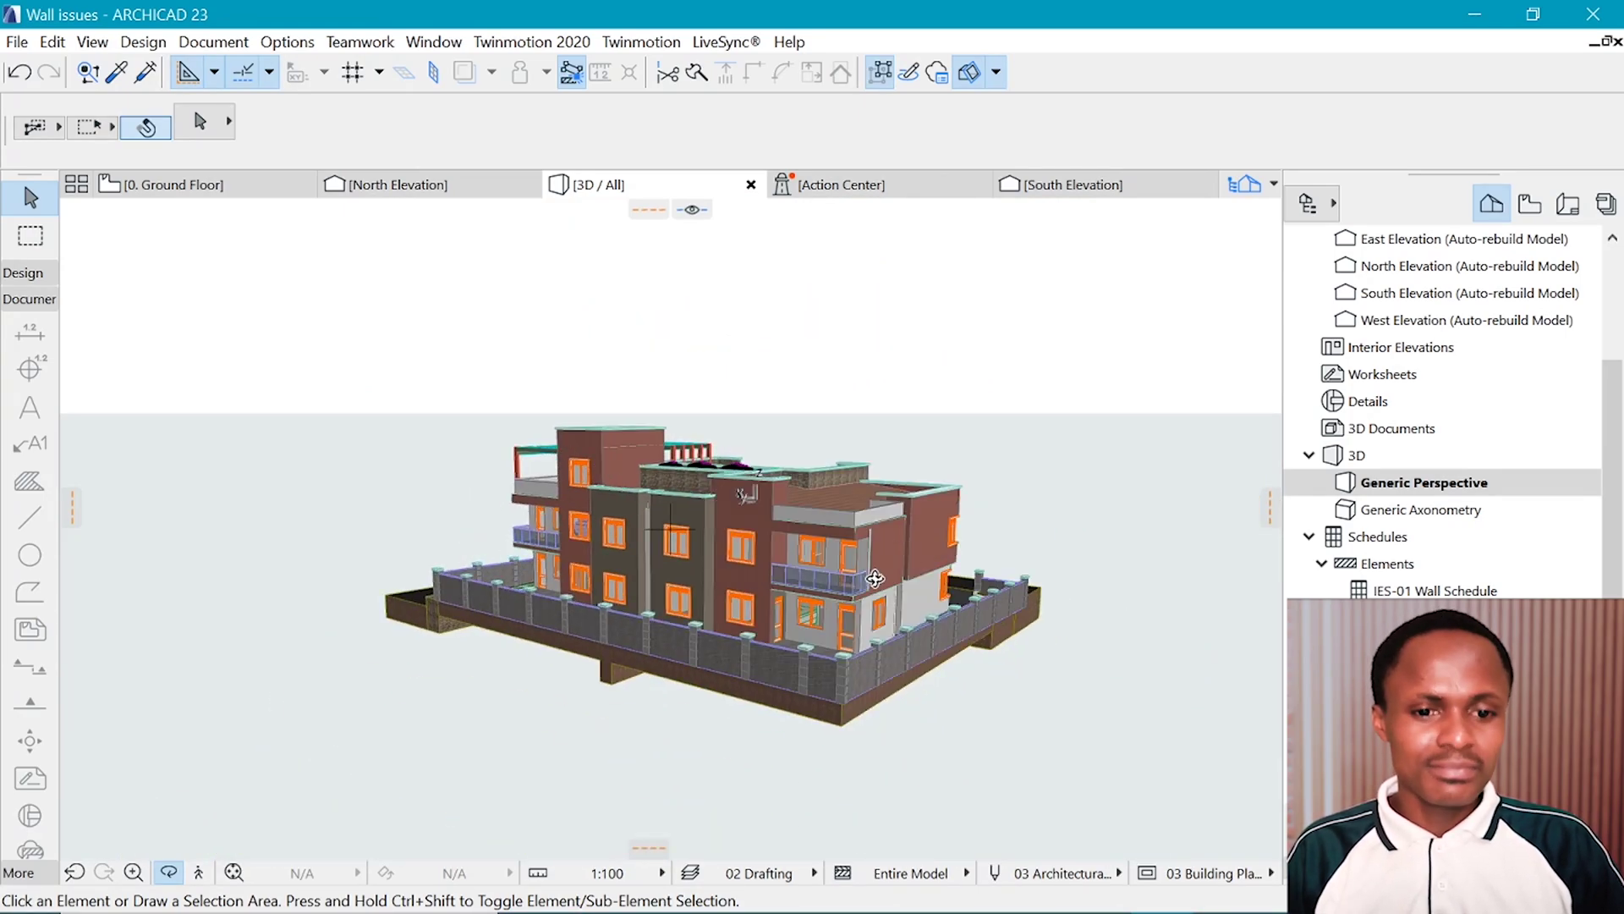
{"action": "scroll", "coordinate": [874, 579], "scroll_direction": "up", "scroll_amount": 10}
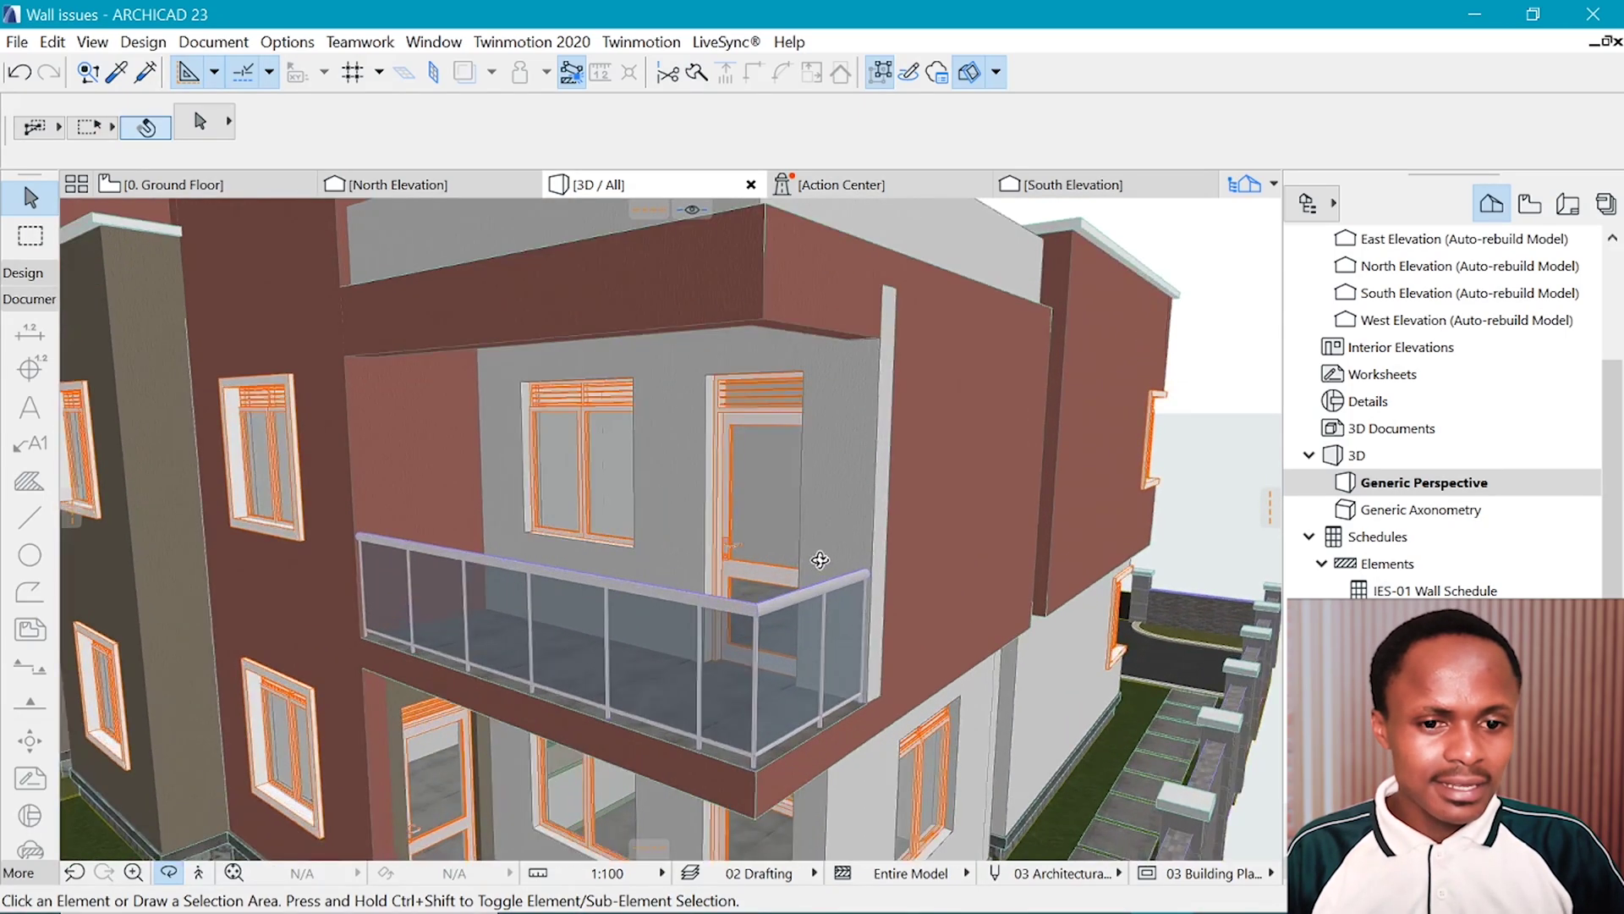
{"action": "left_click", "coordinate": [865, 382]}
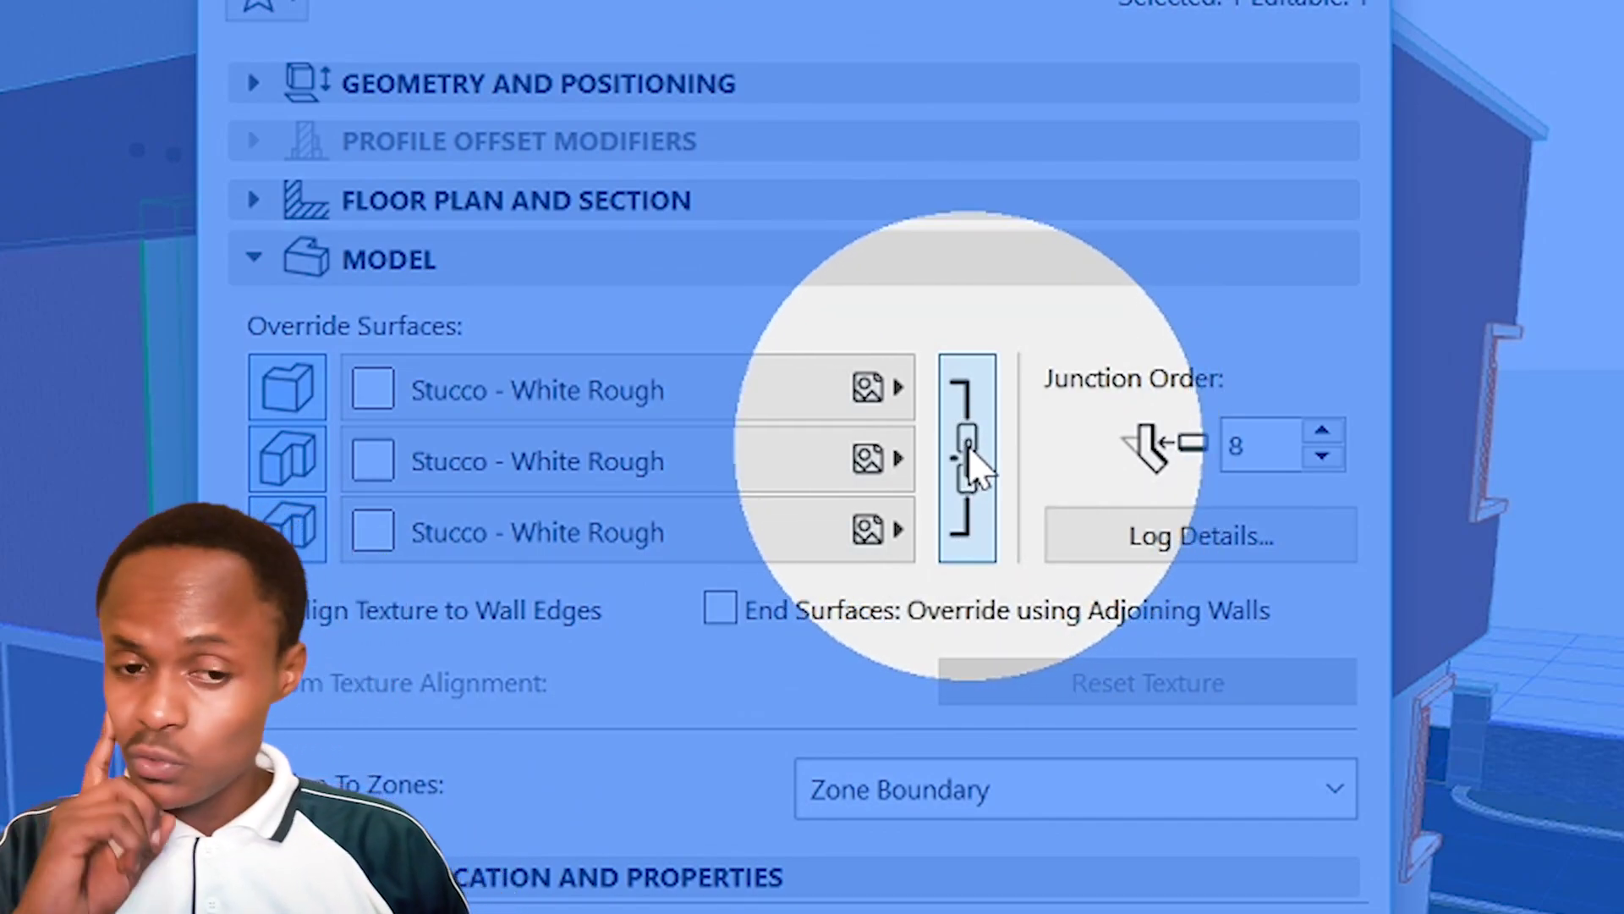
Unlink the balcony wall's surface overrides and set only its edge to Stucco - Red Rough.
{"action": "left_click", "coordinate": [972, 463]}
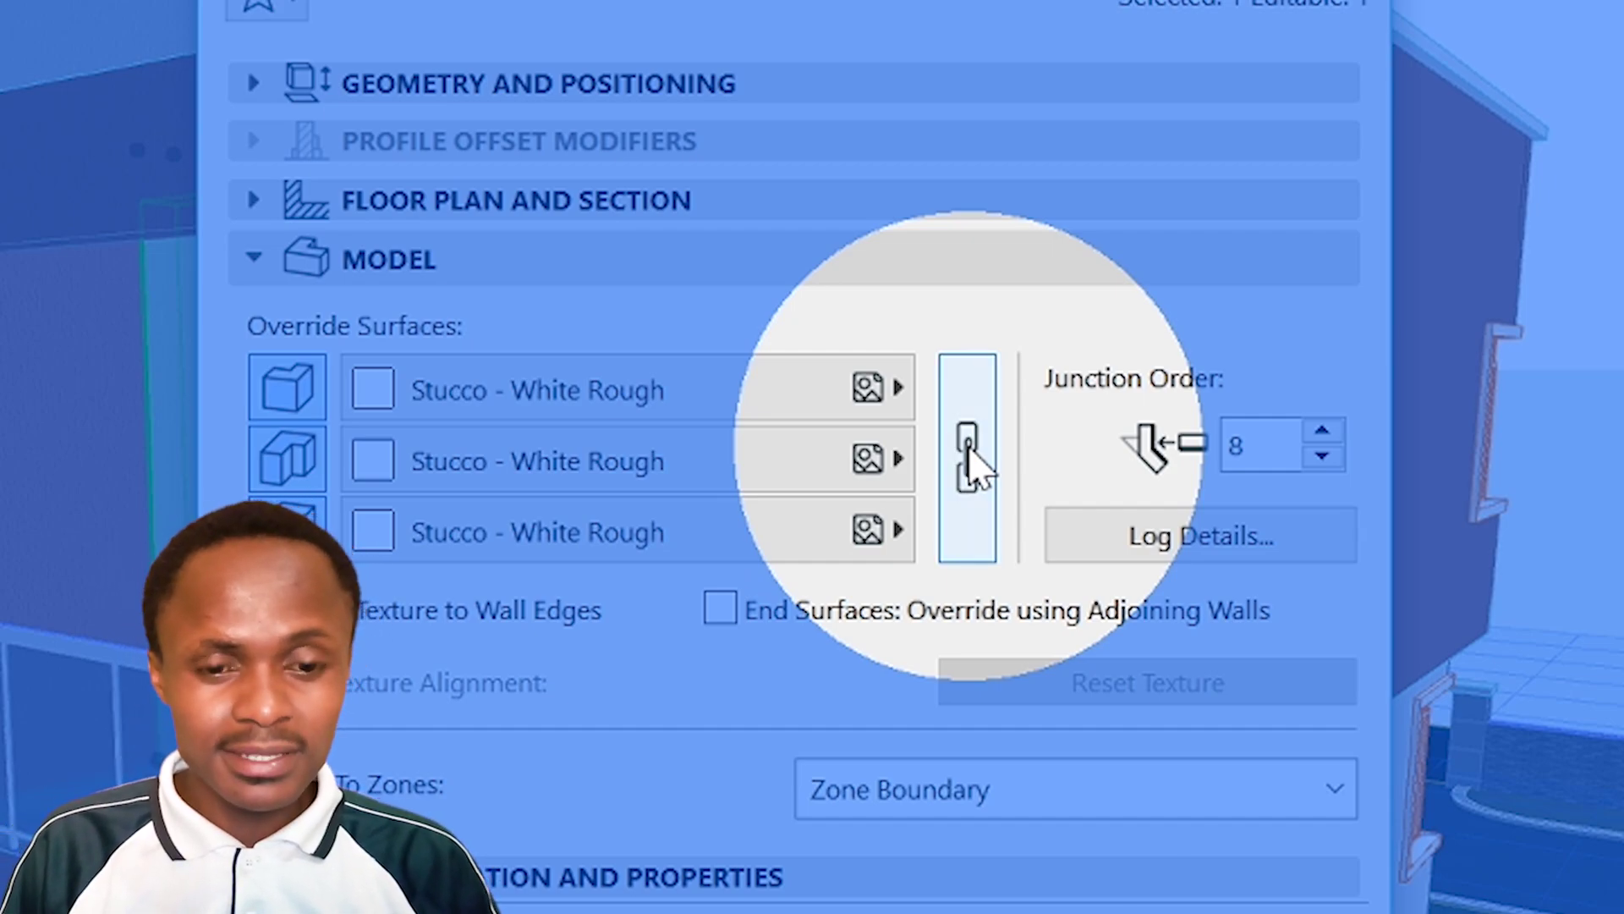
{"action": "left_click", "coordinate": [966, 464]}
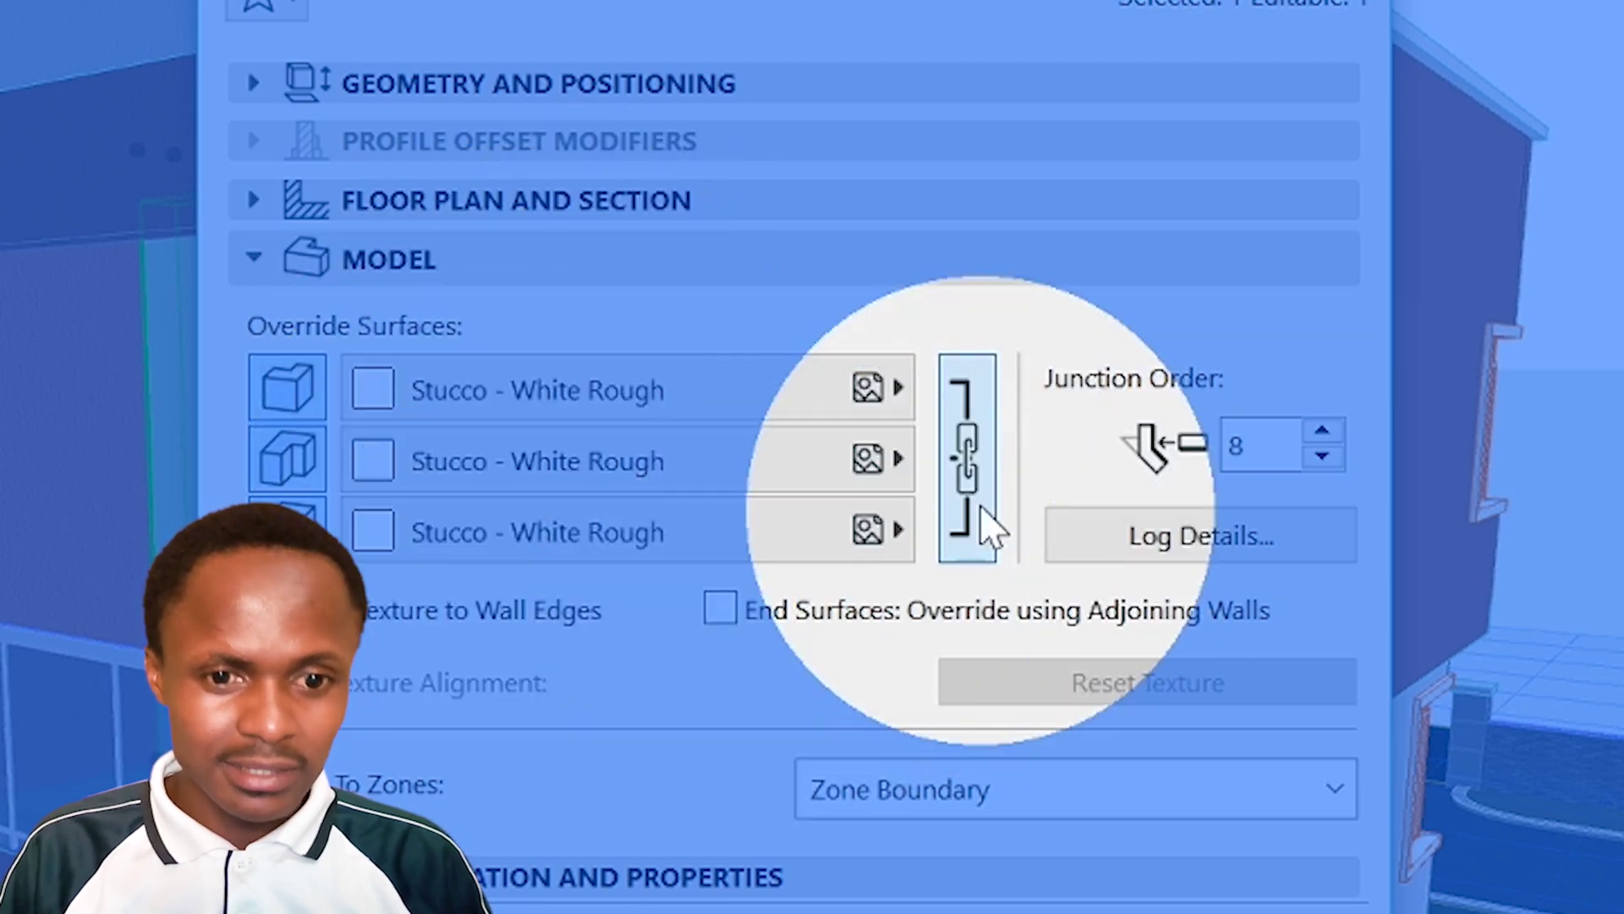
{"action": "left_click", "coordinate": [973, 499]}
{"action": "left_click", "coordinate": [520, 473]}
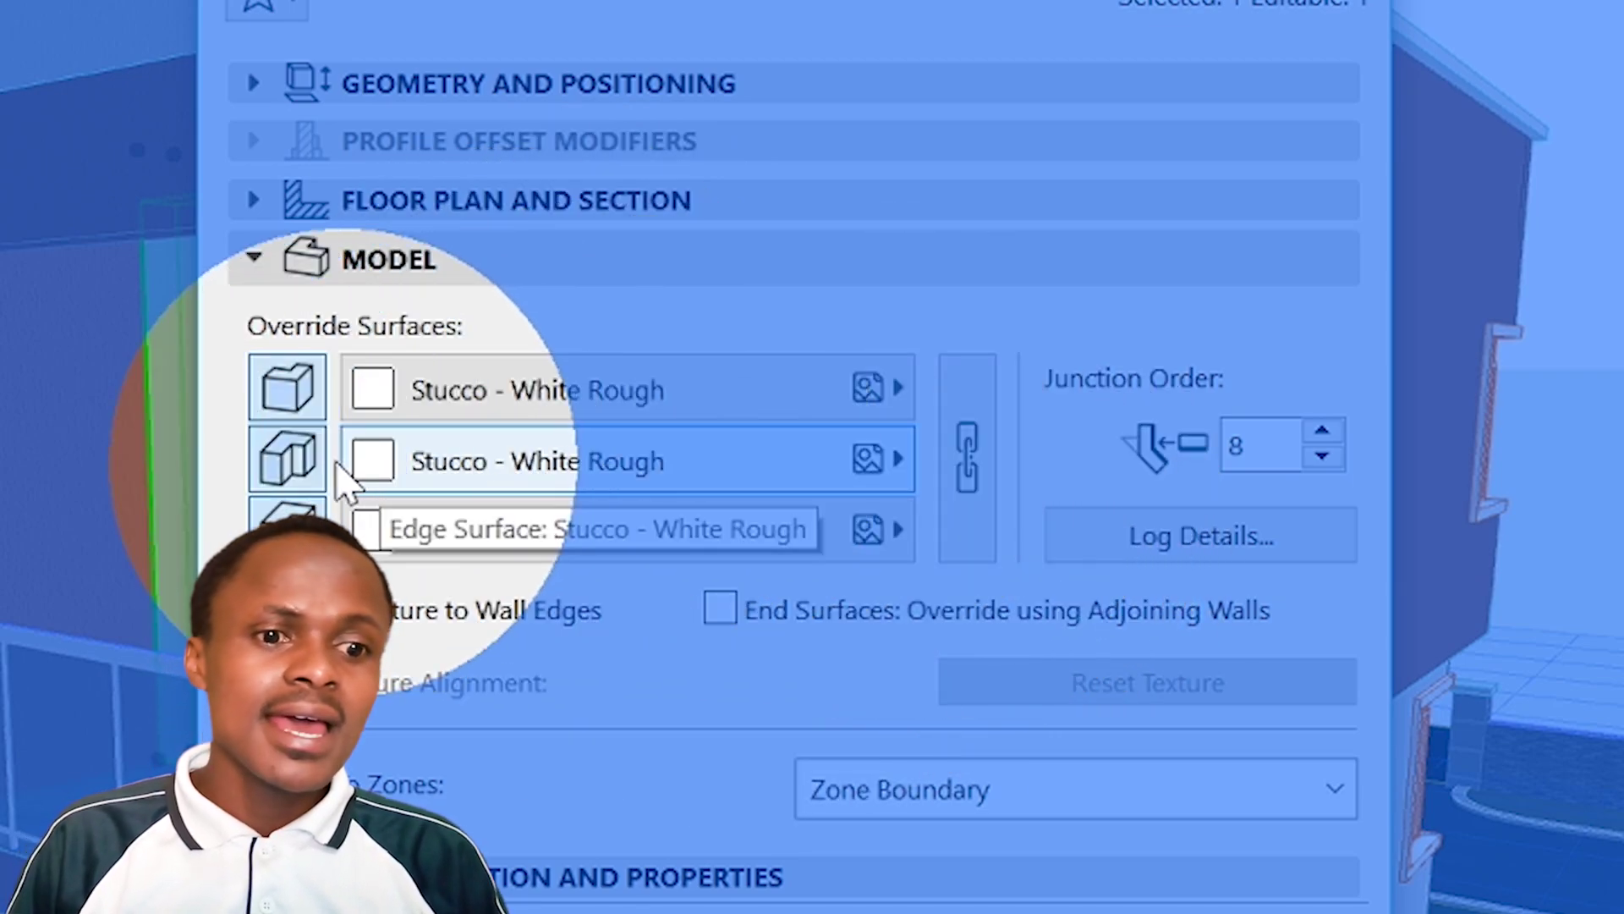
{"action": "left_click", "coordinate": [465, 469]}
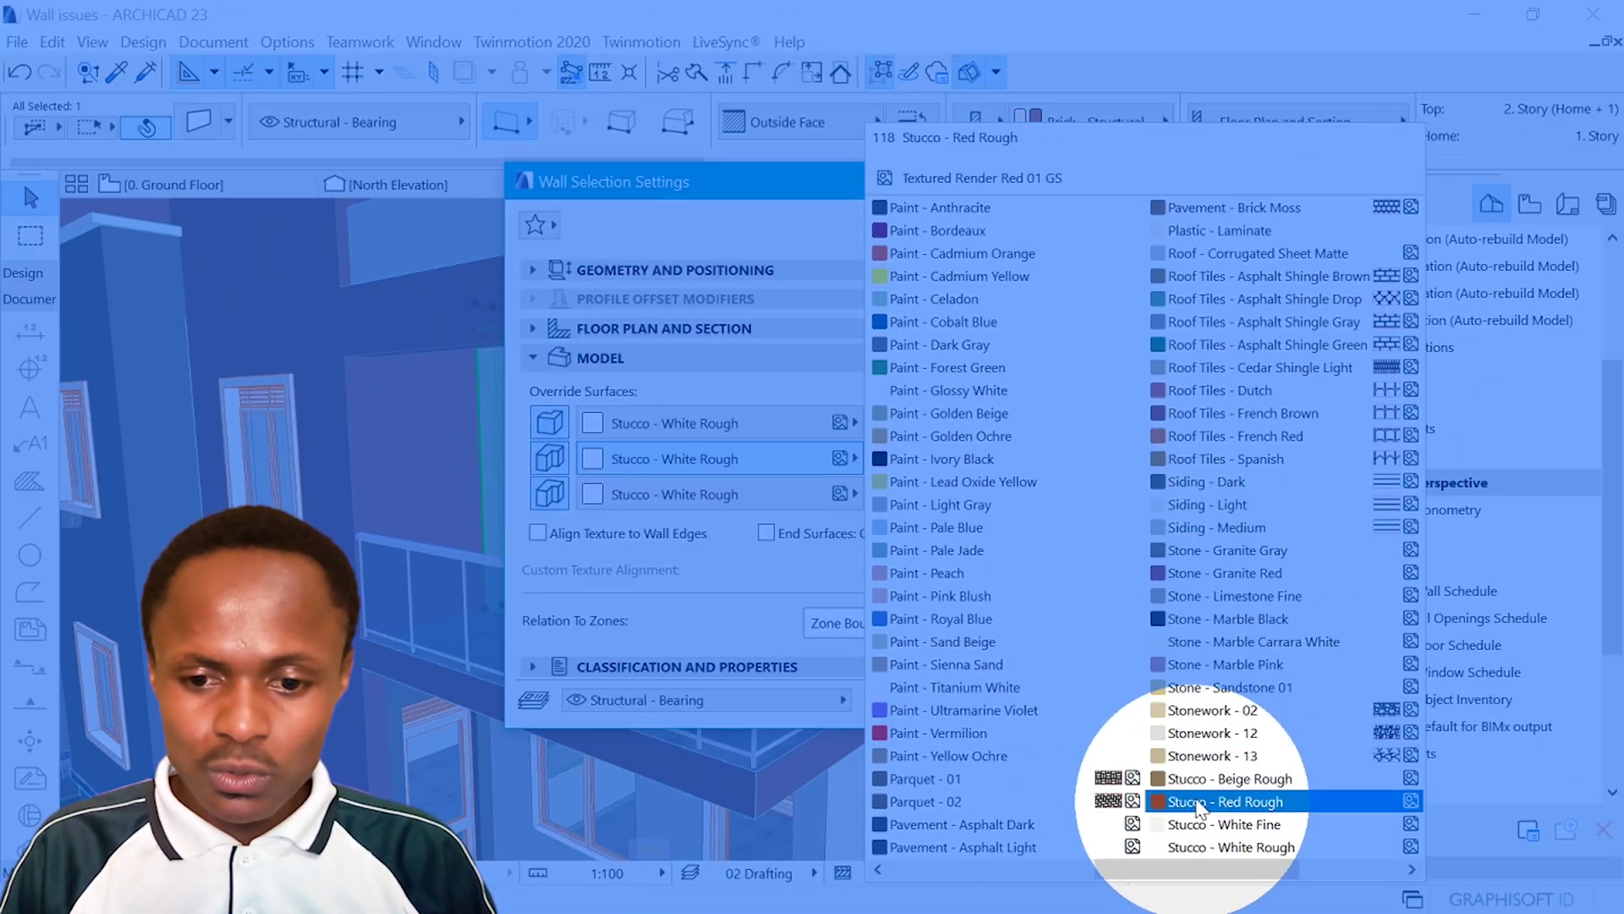
{"action": "left_click", "coordinate": [1226, 802]}
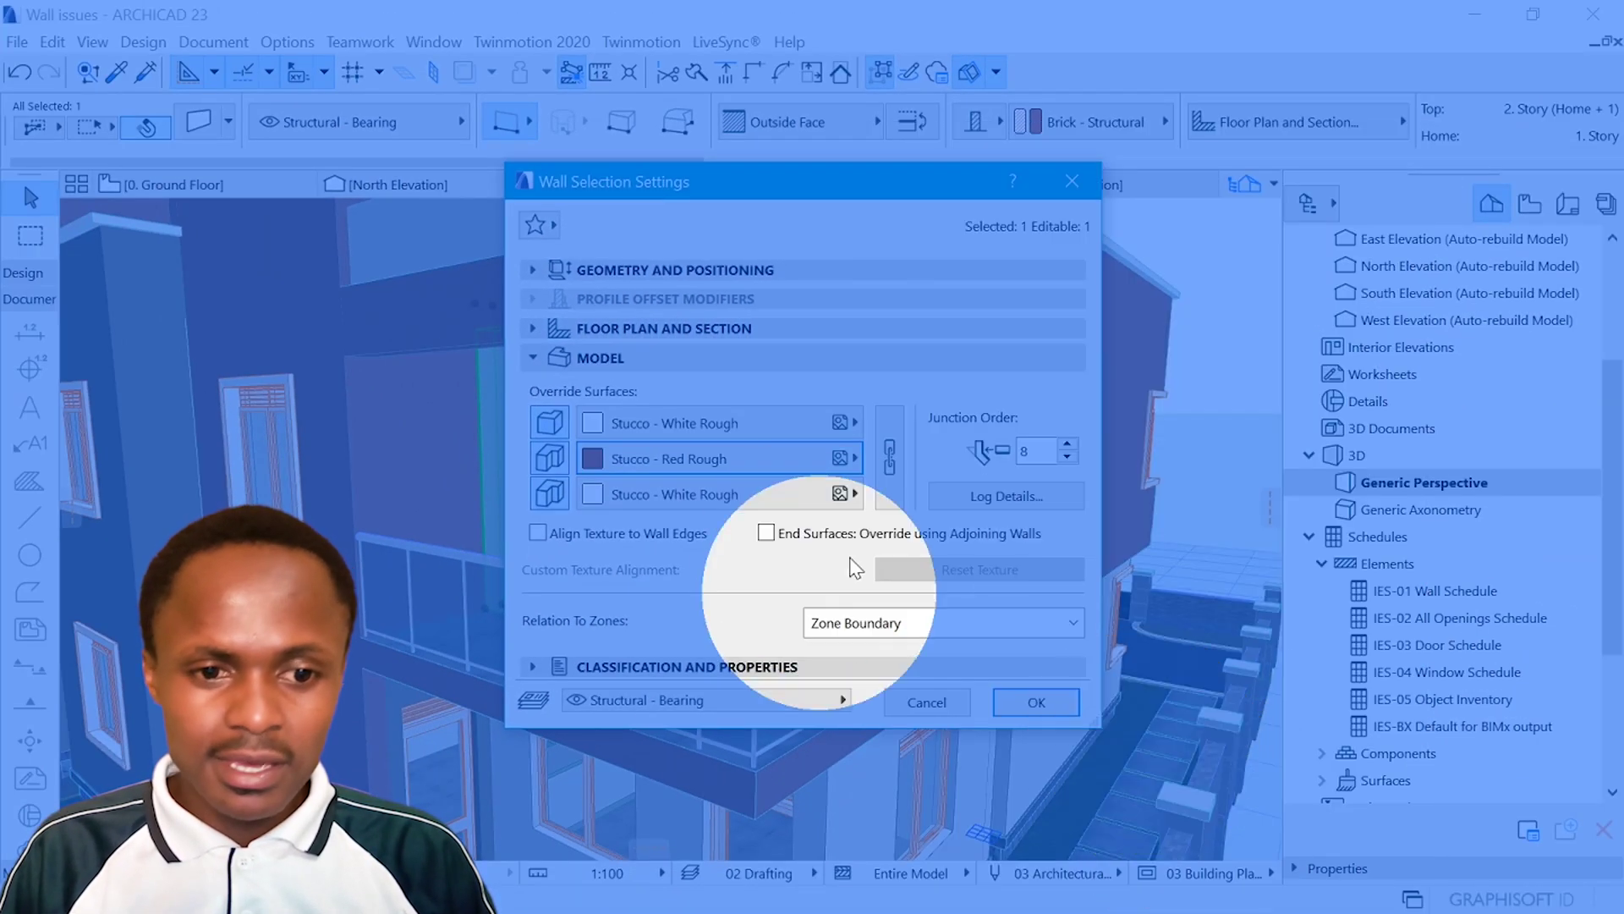
{"action": "left_click", "coordinate": [1036, 702]}
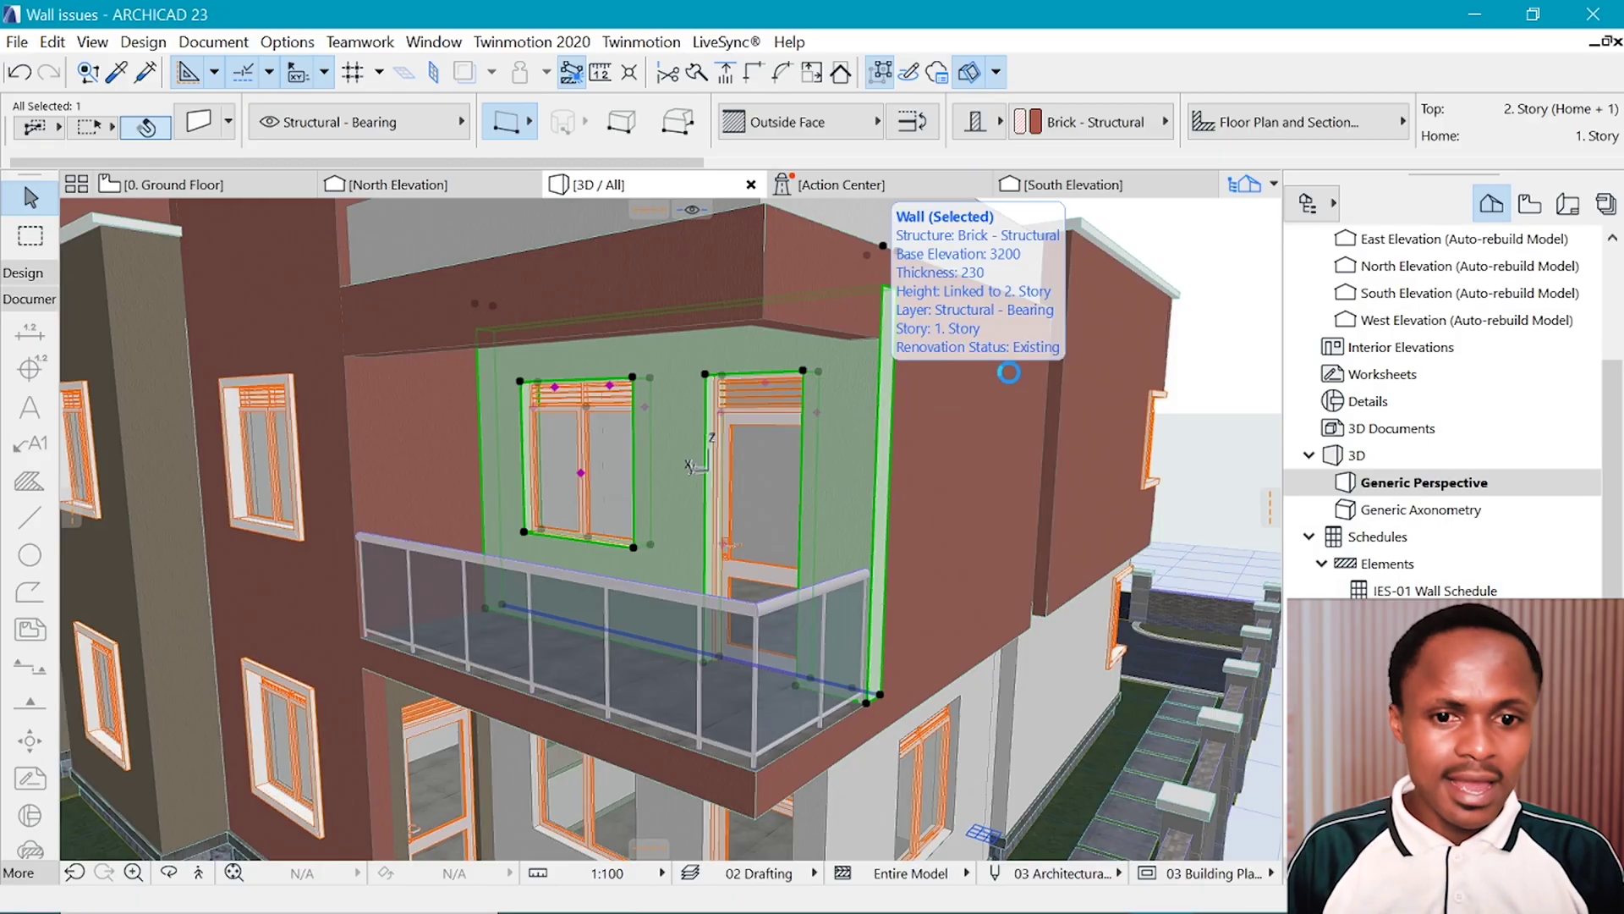
{"action": "left_click", "coordinate": [1179, 279]}
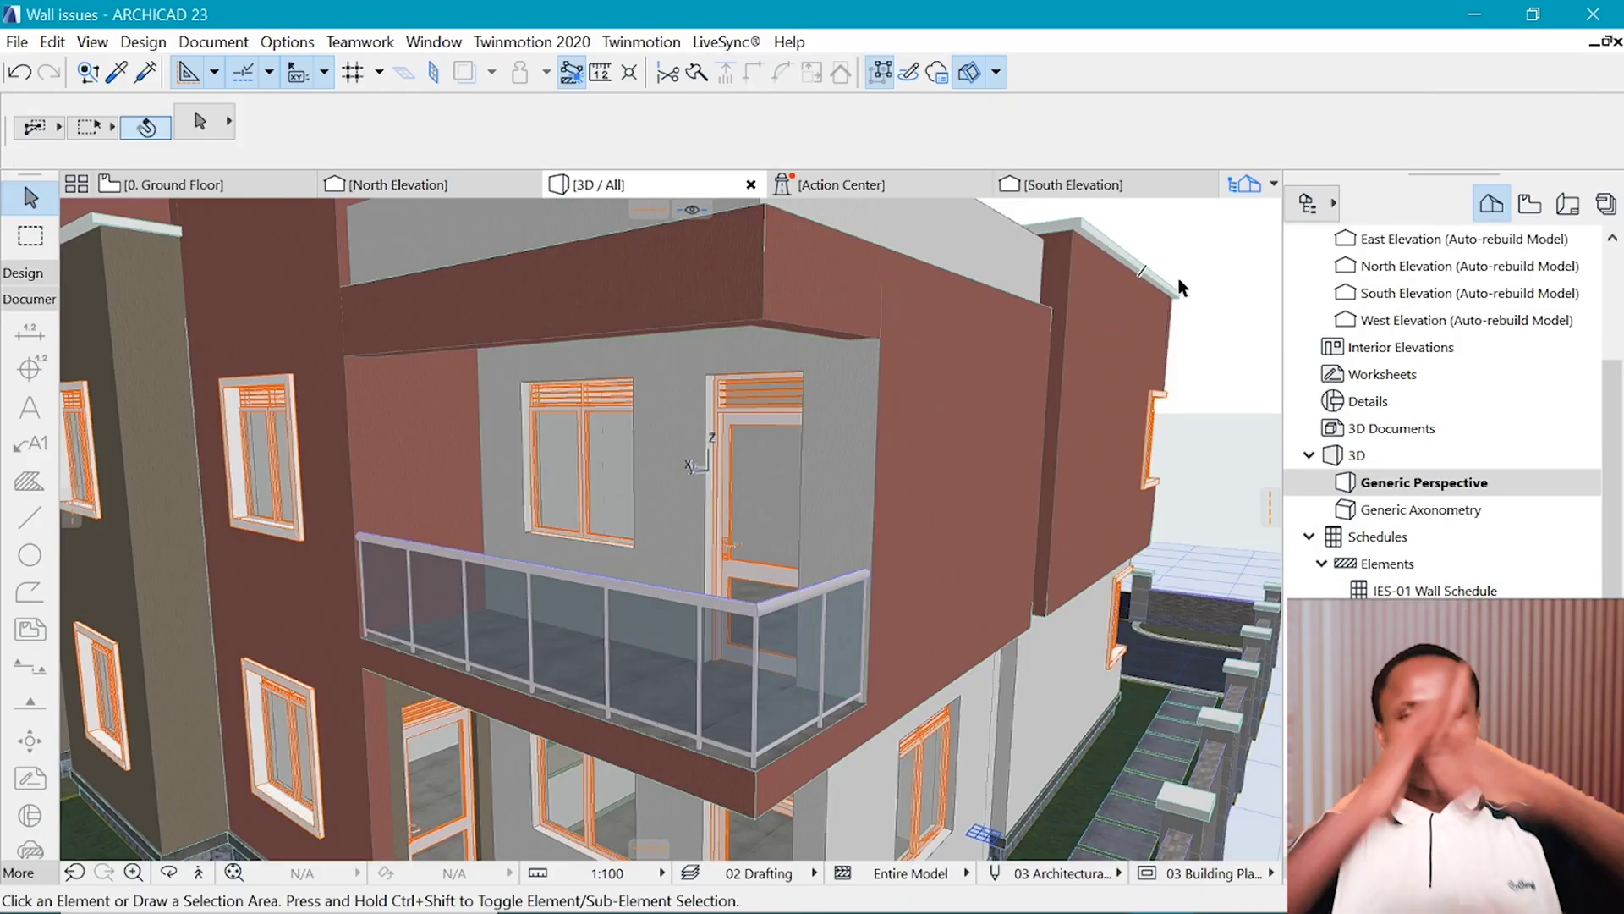
Override the projecting wall's white edge surface with Stucco - Red Rough.
{"action": "key", "text": "o"}
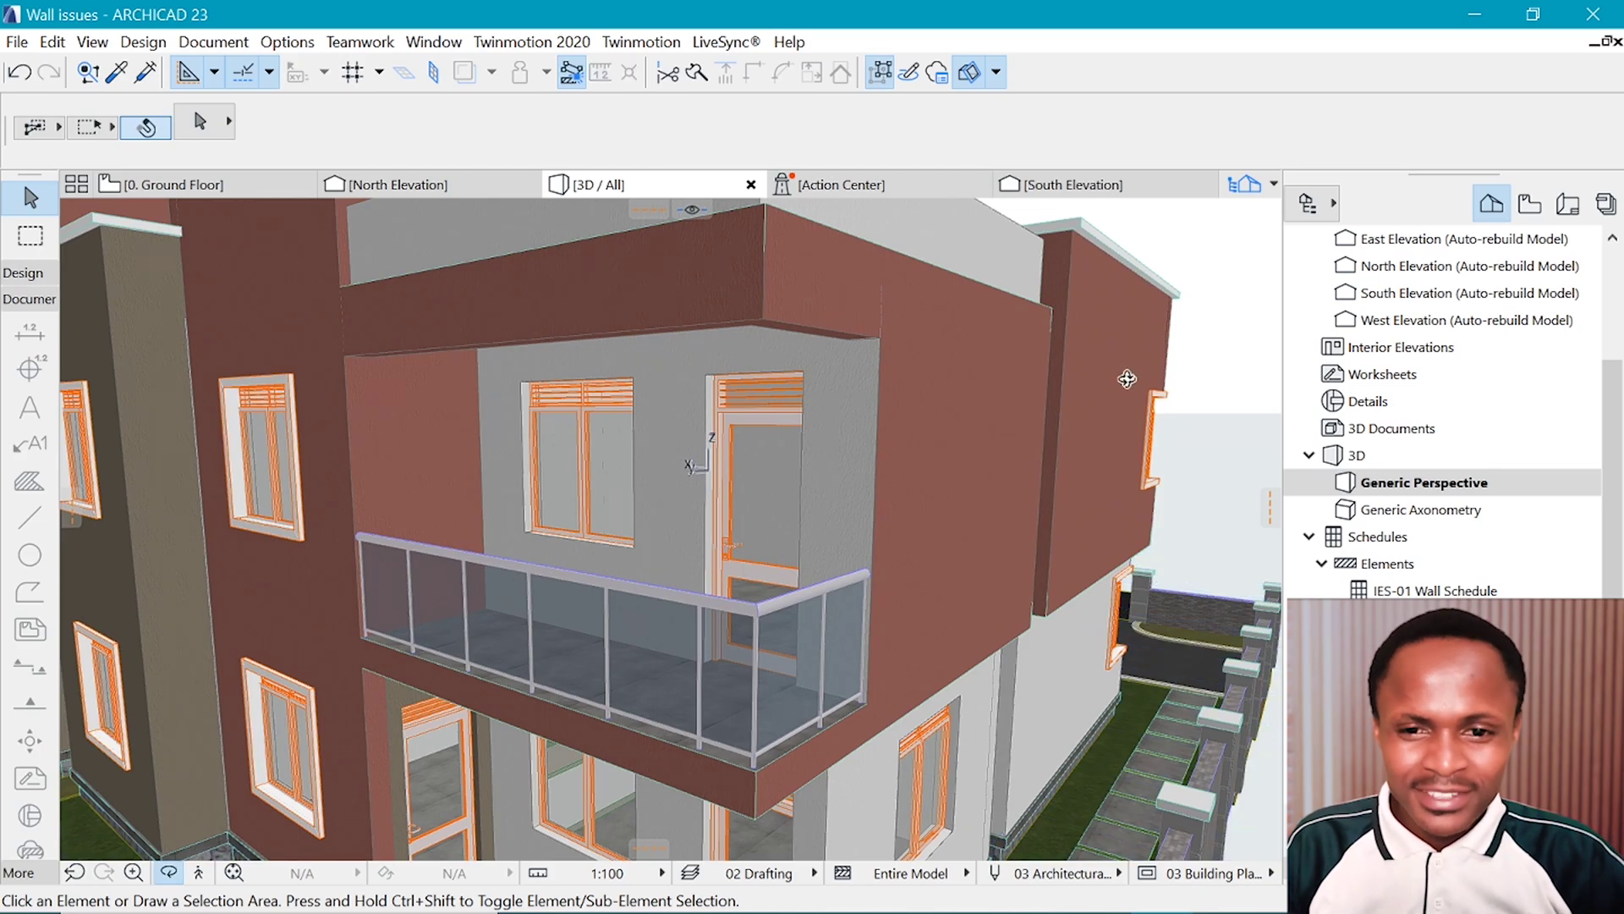
{"action": "left_click_drag", "start_coordinate": [943, 390], "coordinate": [1108, 585]}
{"action": "scroll", "coordinate": [947, 507], "scroll_direction": "up", "scroll_amount": 8}
{"action": "left_click_drag", "start_coordinate": [935, 529], "coordinate": [446, 382]}
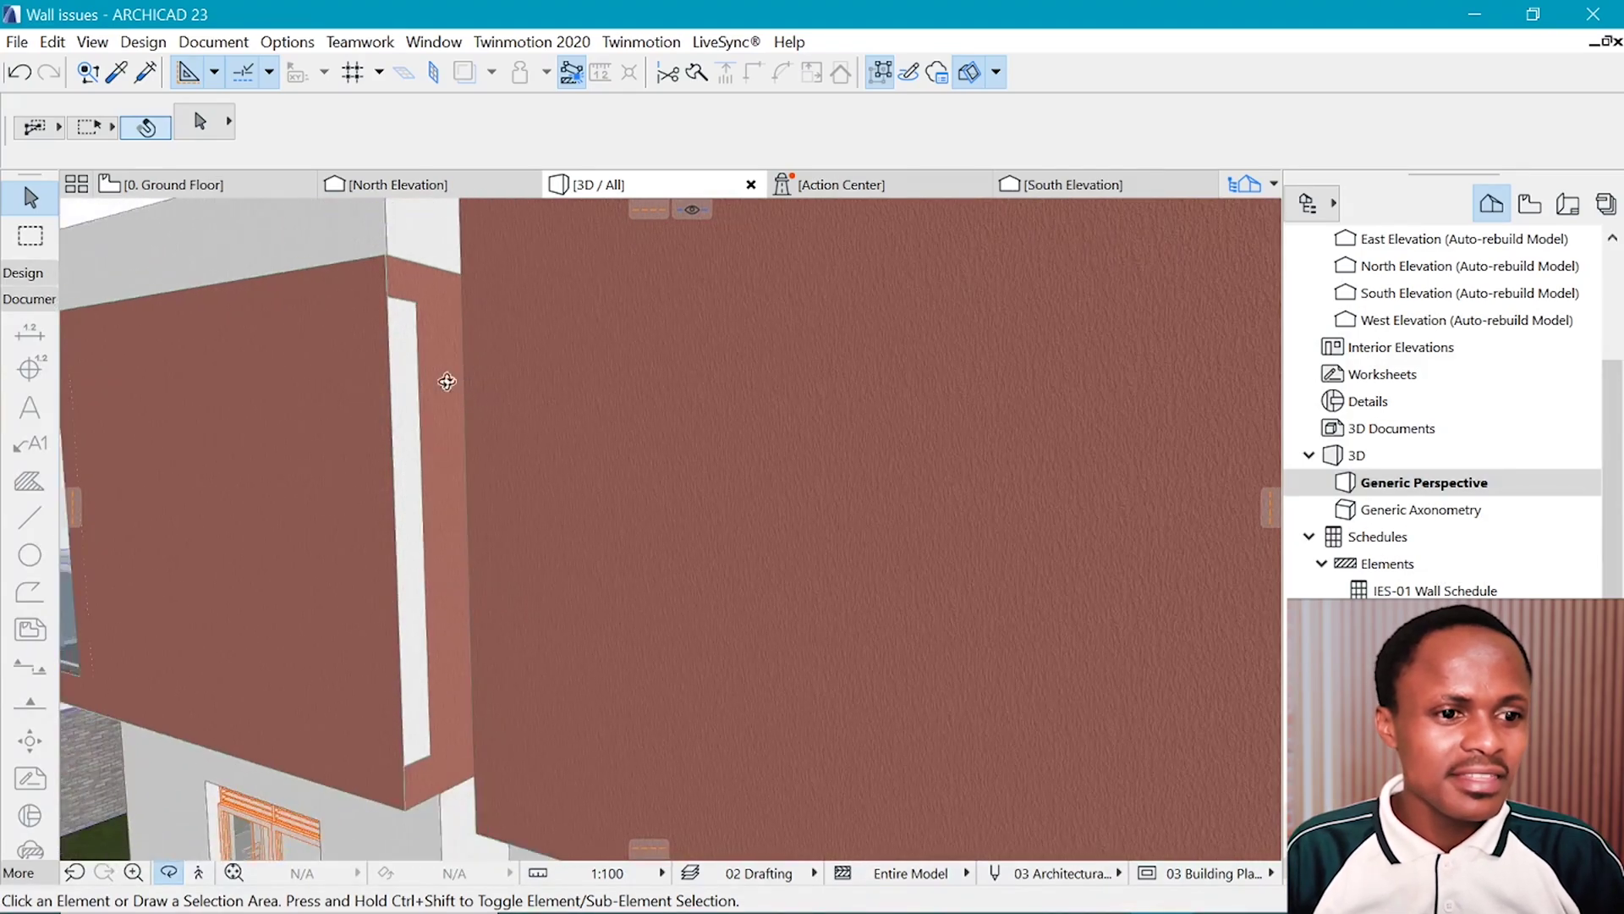
{"action": "scroll", "coordinate": [428, 392], "scroll_direction": "down", "scroll_amount": 3}
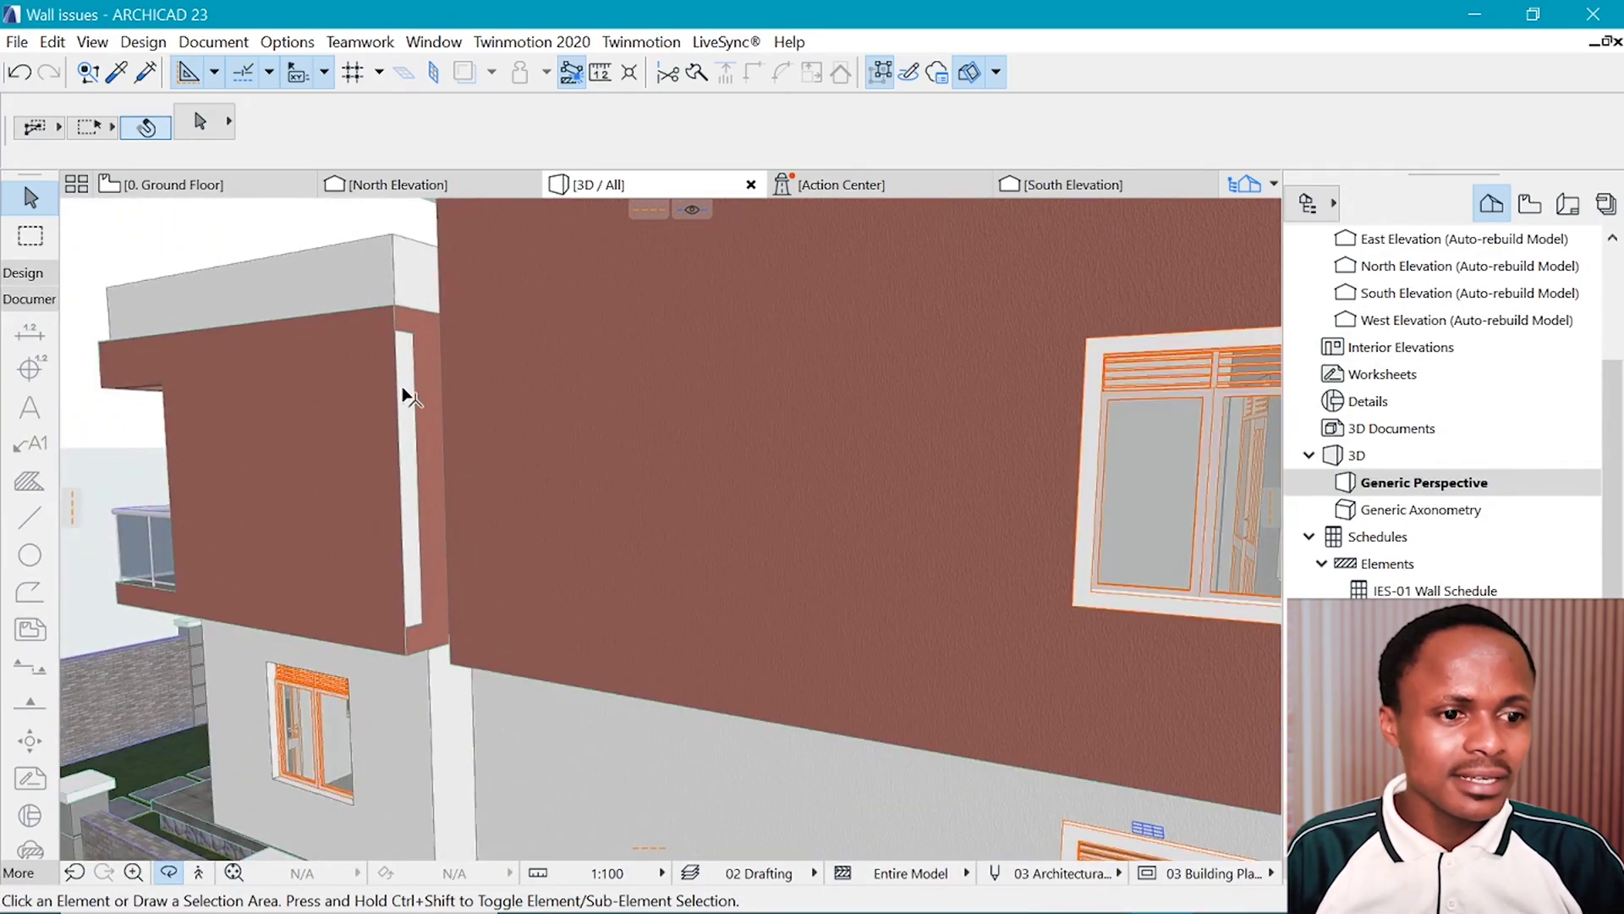
{"action": "left_click", "coordinate": [406, 395]}
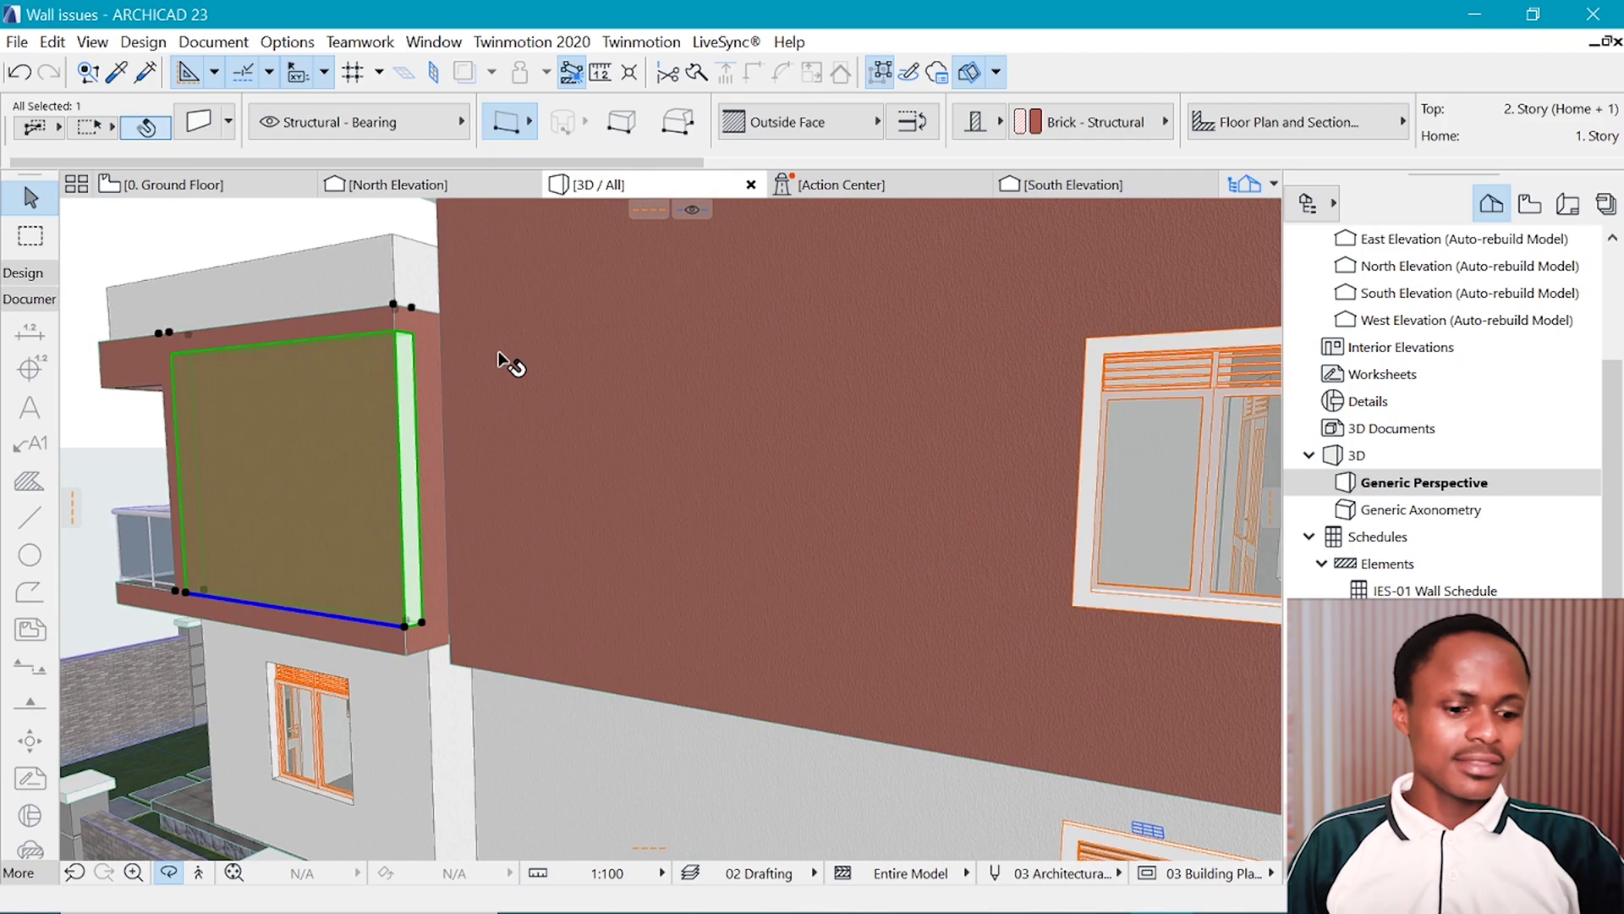
{"action": "left_click", "coordinate": [501, 358]}
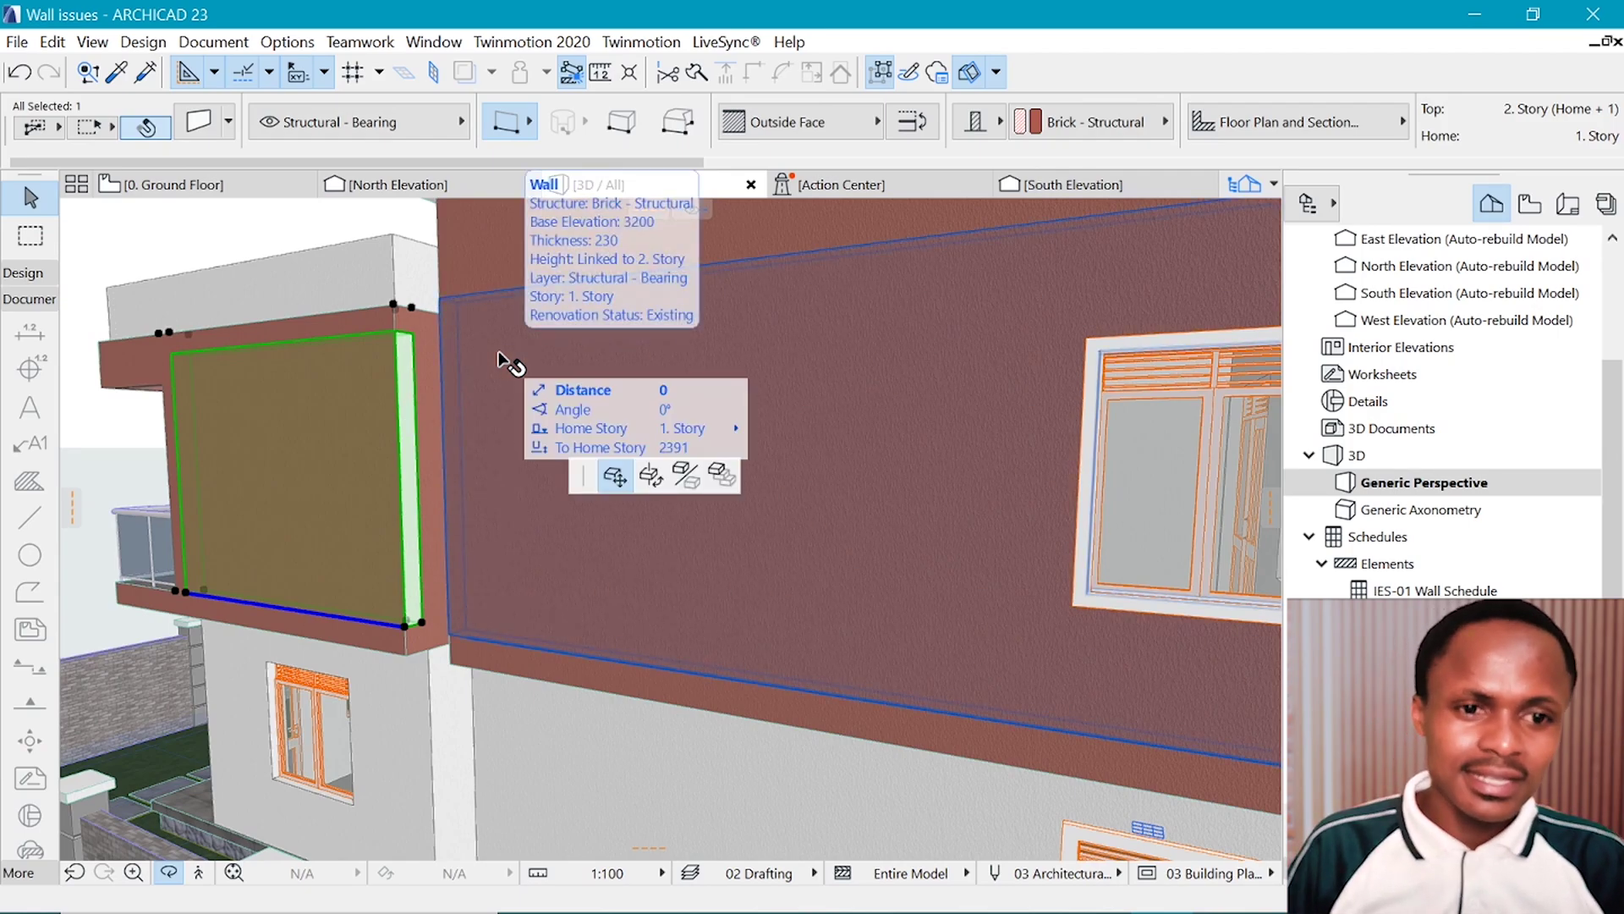
{"action": "key", "text": "ctrl+t"}
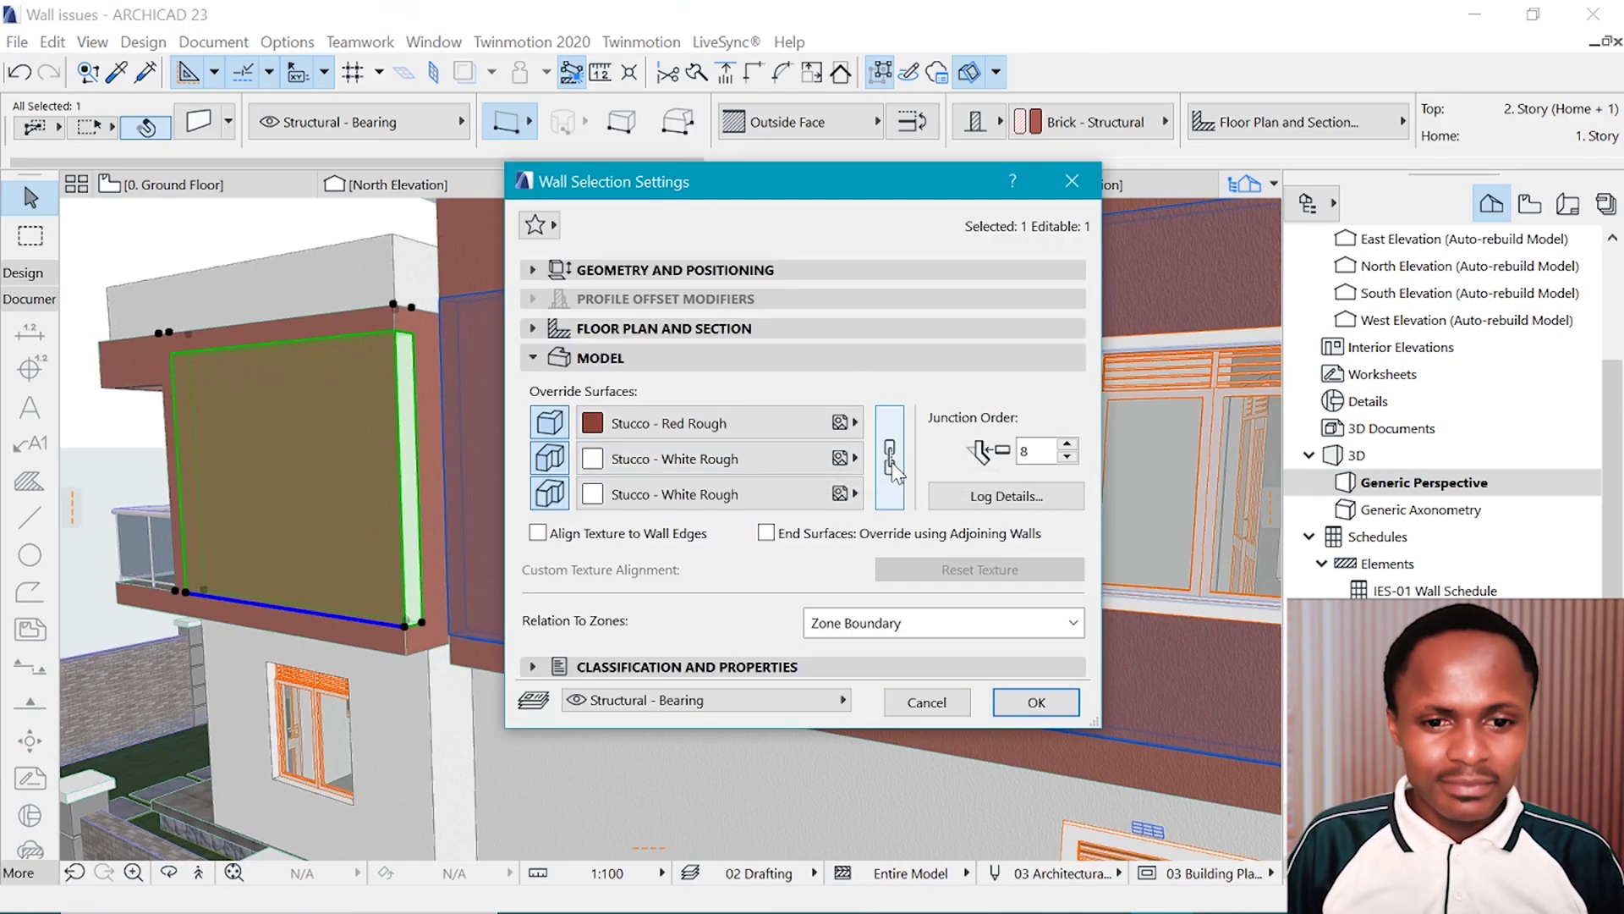
{"action": "left_click", "coordinate": [688, 465]}
{"action": "left_click", "coordinate": [1218, 802]}
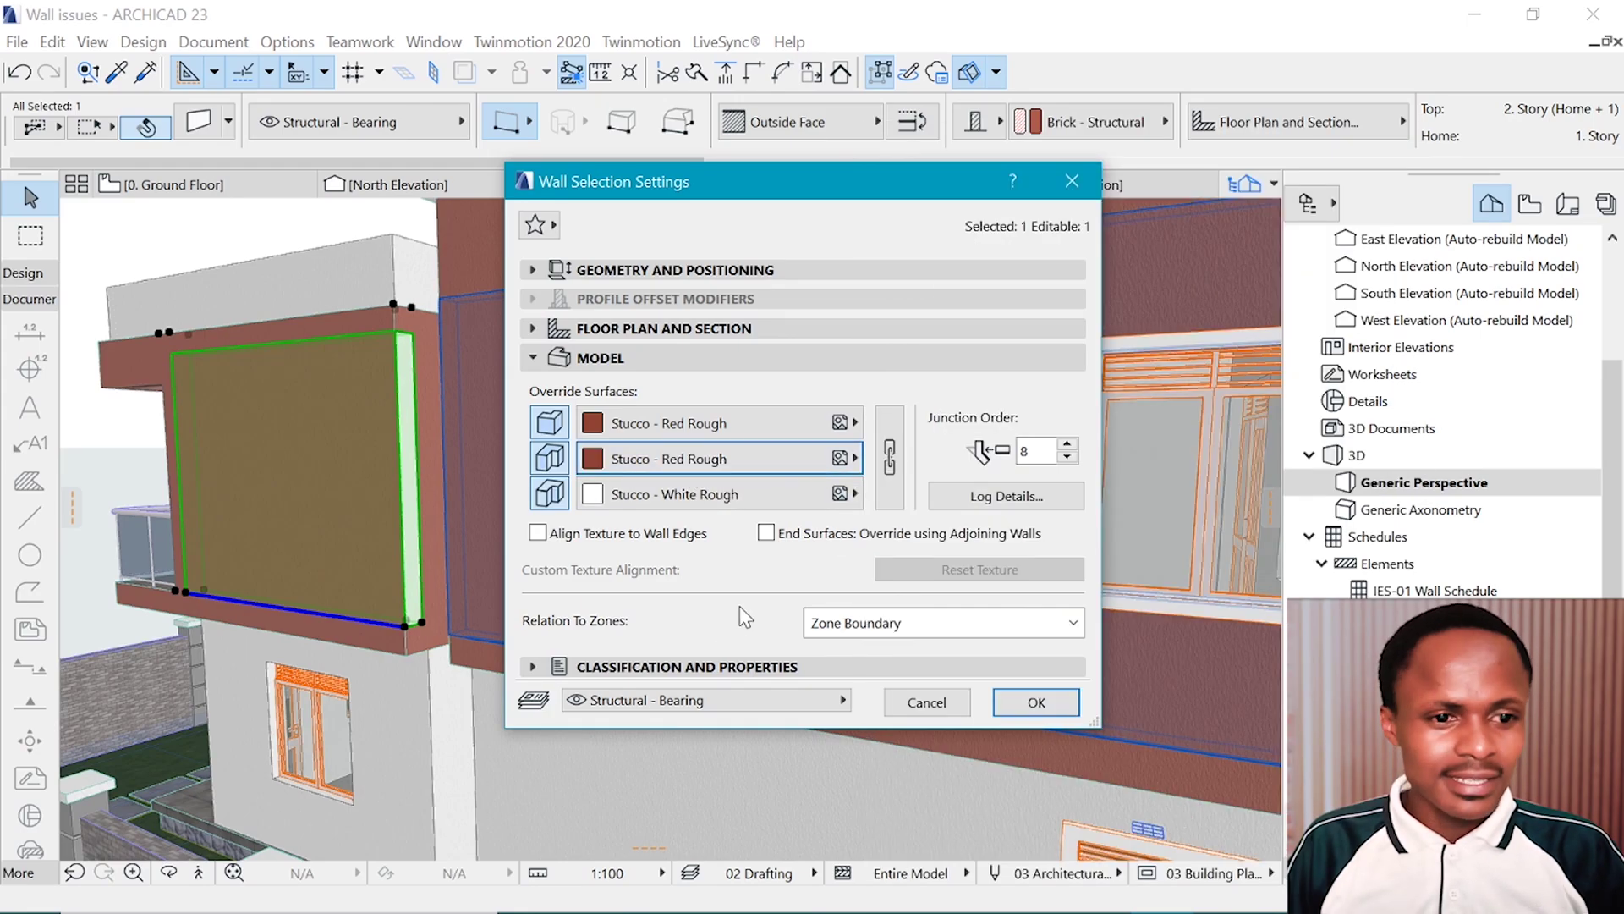
{"action": "left_click", "coordinate": [1036, 702]}
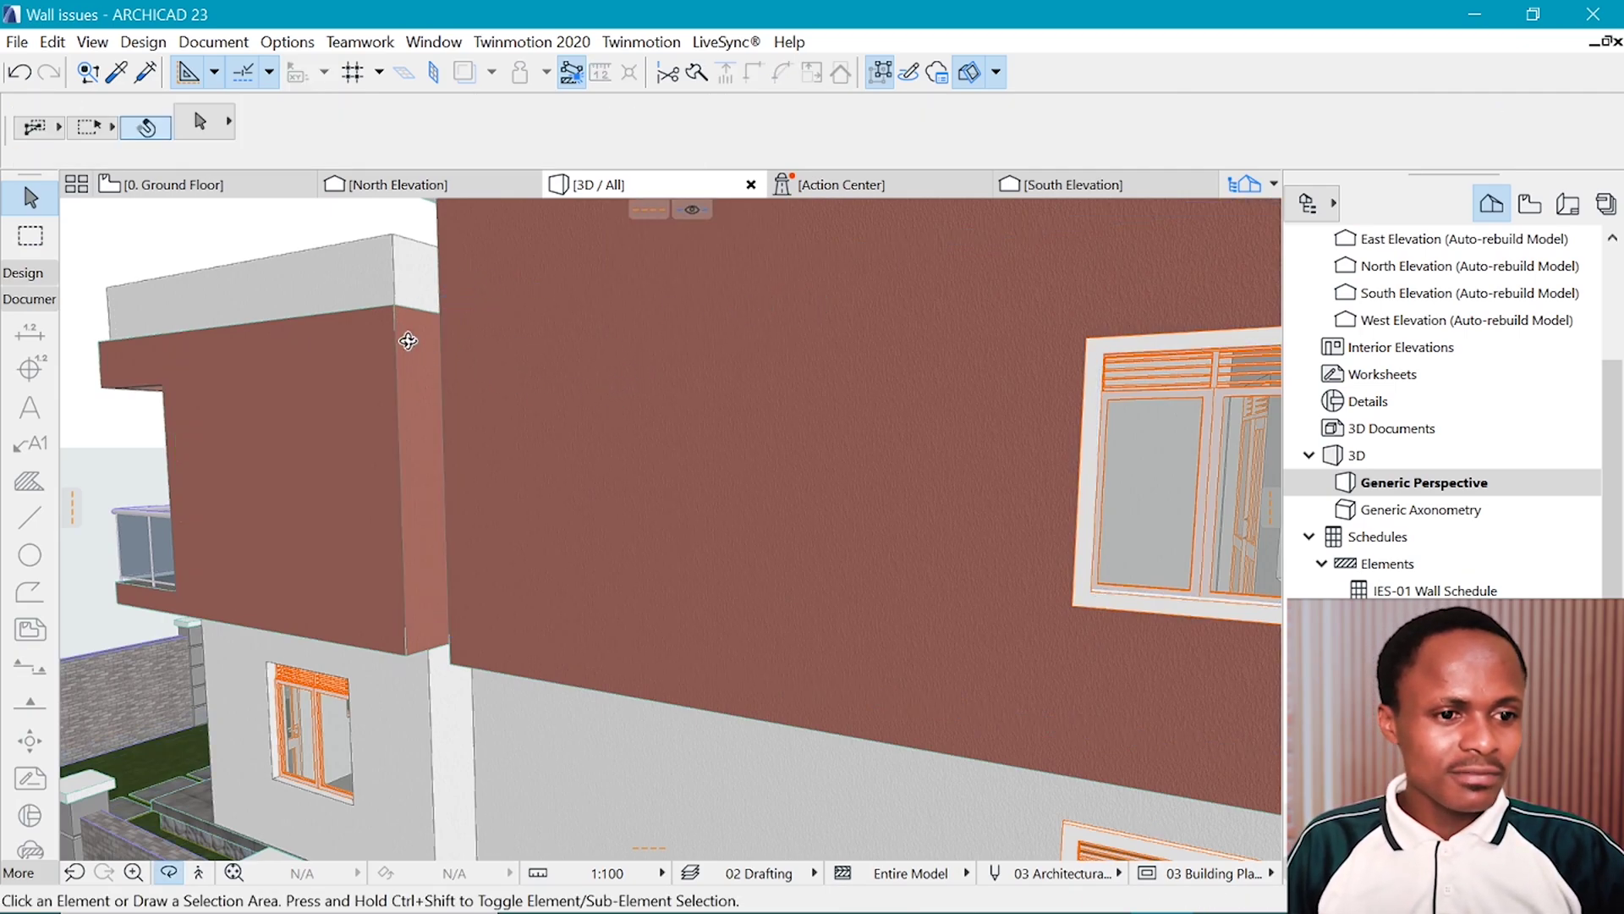
Cut the whole house with a horizontal 3D Cutaway plane at upper-floor height.
{"action": "left_click_drag", "start_coordinate": [305, 389], "coordinate": [699, 434]}
{"action": "left_click_drag", "start_coordinate": [889, 457], "coordinate": [536, 471]}
{"action": "scroll", "coordinate": [973, 478], "scroll_direction": "up", "scroll_amount": 5}
{"action": "left_click_drag", "start_coordinate": [973, 478], "coordinate": [647, 445]}
{"action": "scroll", "coordinate": [785, 489], "scroll_direction": "down", "scroll_amount": 5}
{"action": "scroll", "coordinate": [647, 445], "scroll_direction": "up", "scroll_amount": 3}
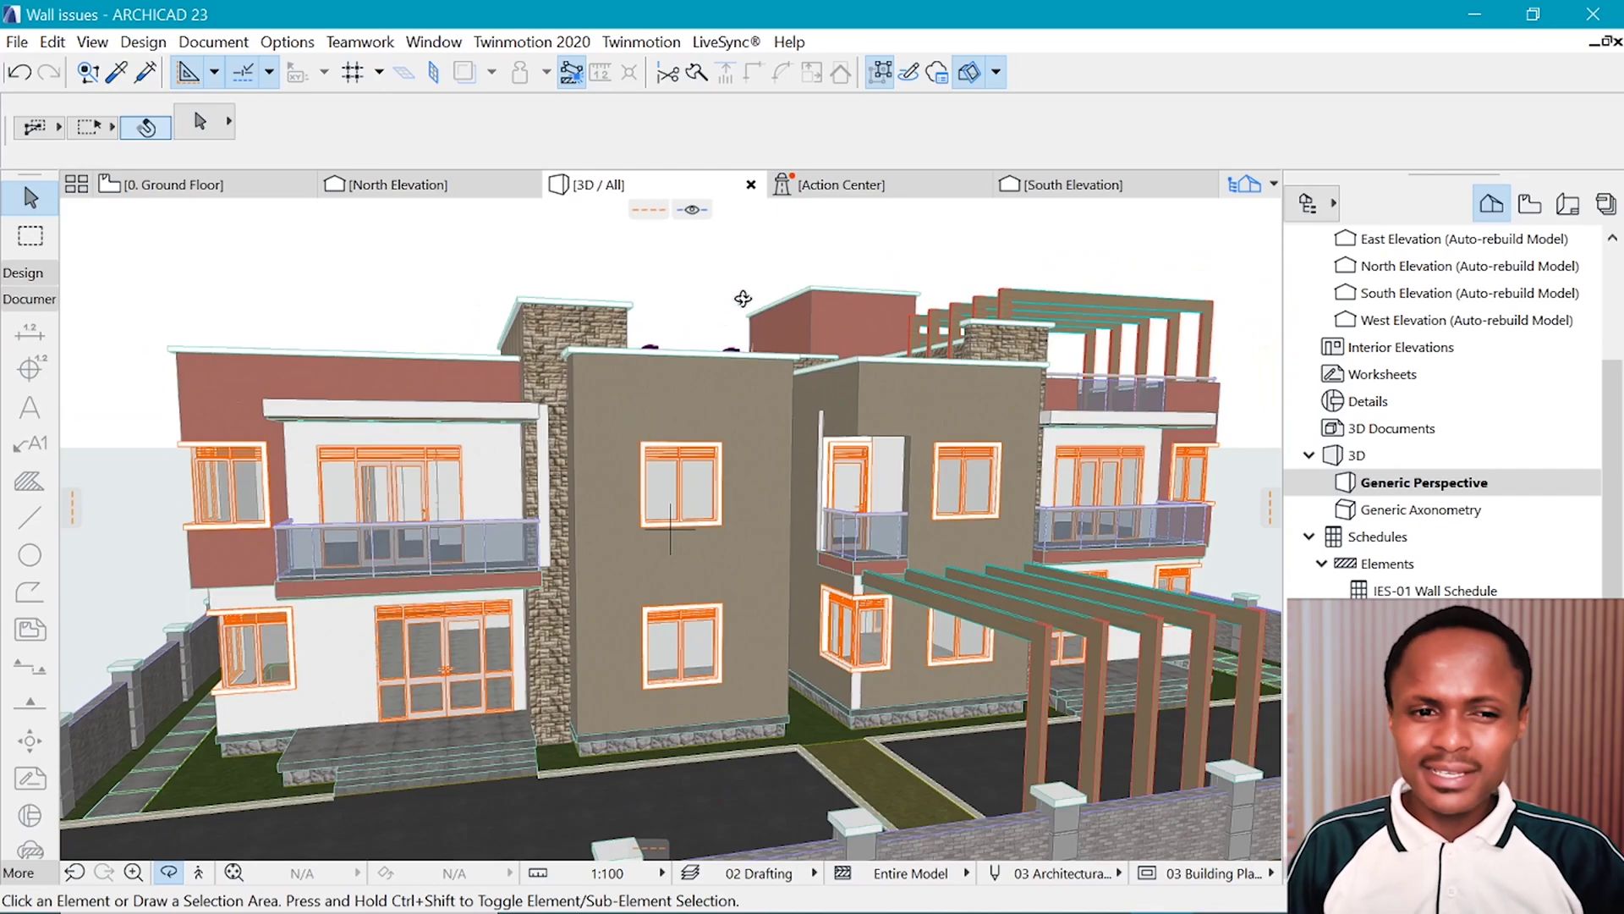
{"action": "left_click_drag", "start_coordinate": [736, 328], "coordinate": [735, 345]}
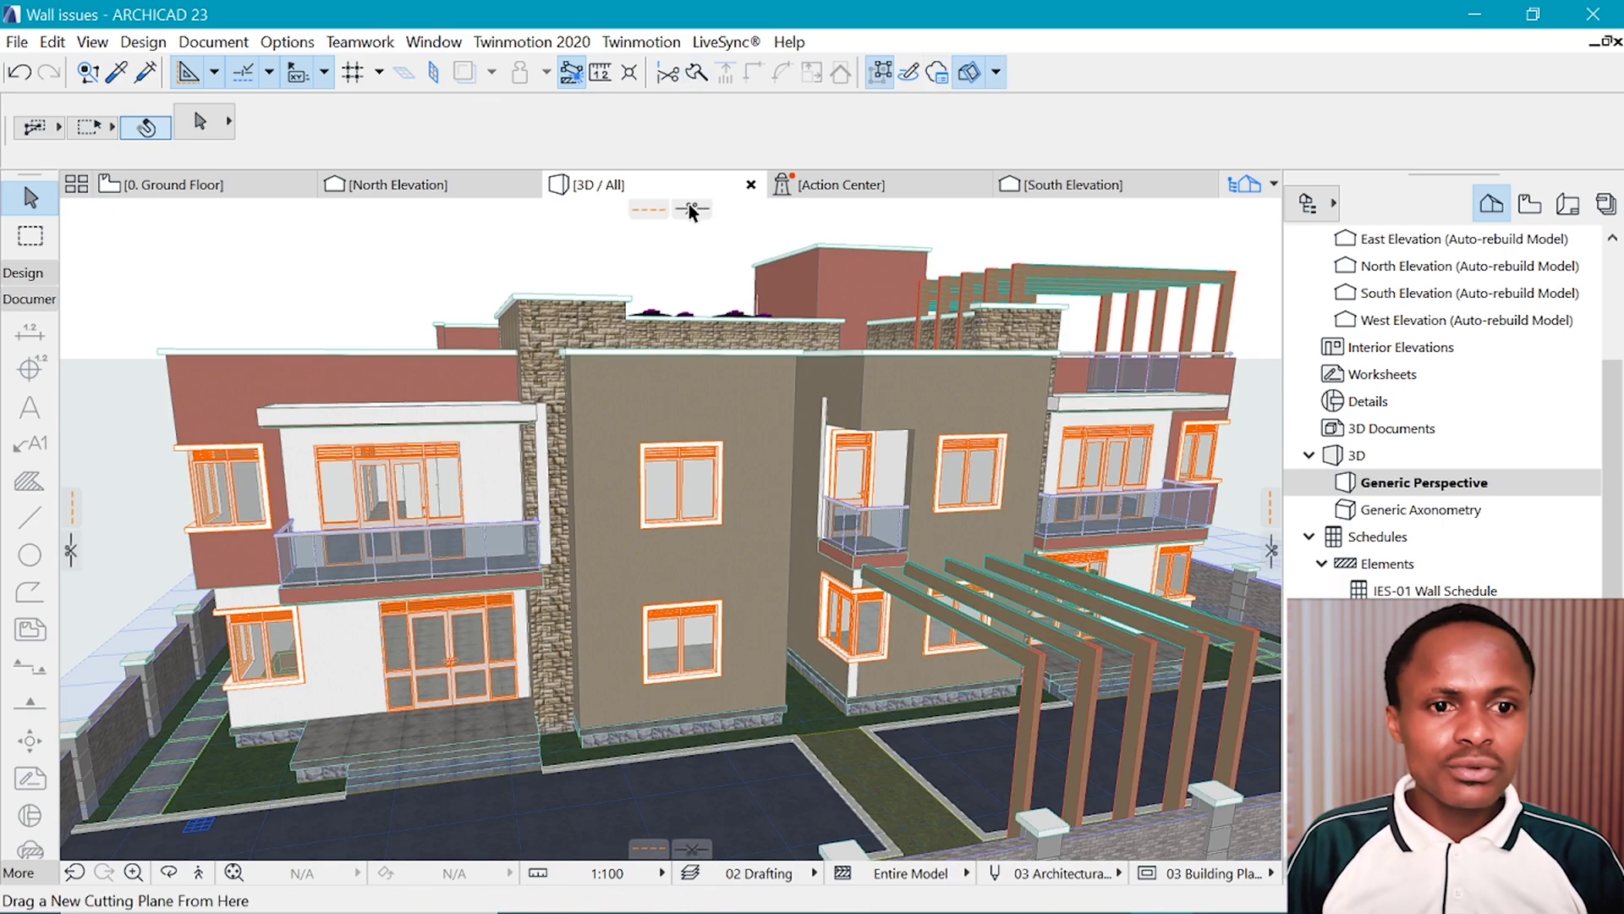
{"action": "mouse_move", "coordinate": [690, 205]}
{"action": "left_mouse_down"}
{"action": "mouse_move", "coordinate": [623, 460]}
{"action": "mouse_move", "coordinate": [666, 472]}
{"action": "left_mouse_up"}
{"action": "left_click", "coordinate": [671, 491]}
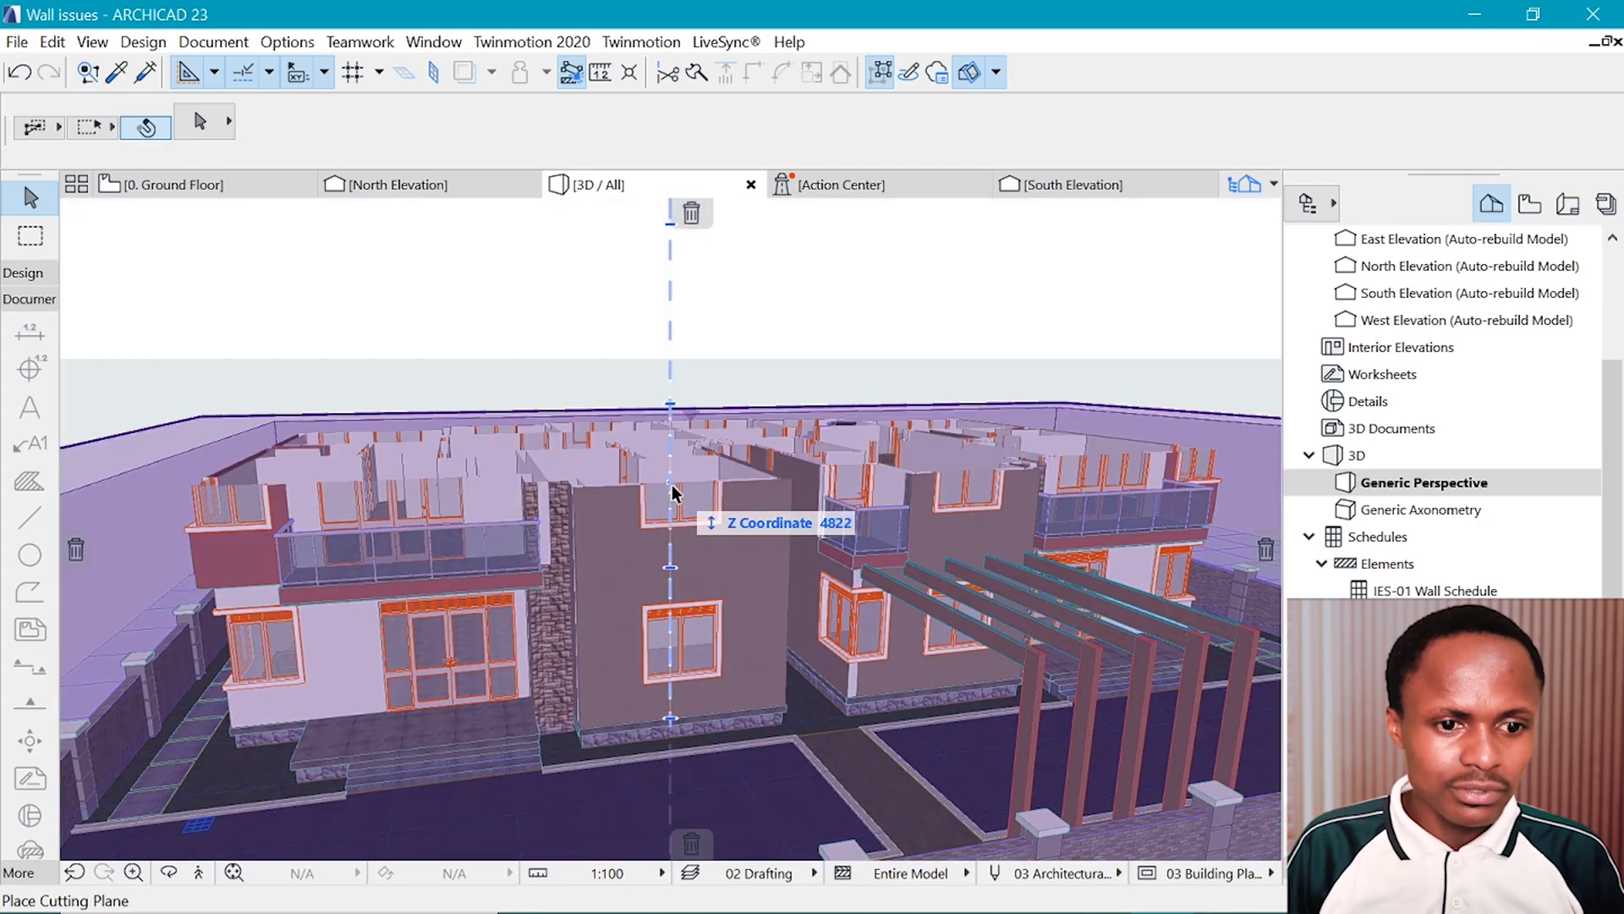
{"action": "left_click", "coordinate": [1015, 479]}
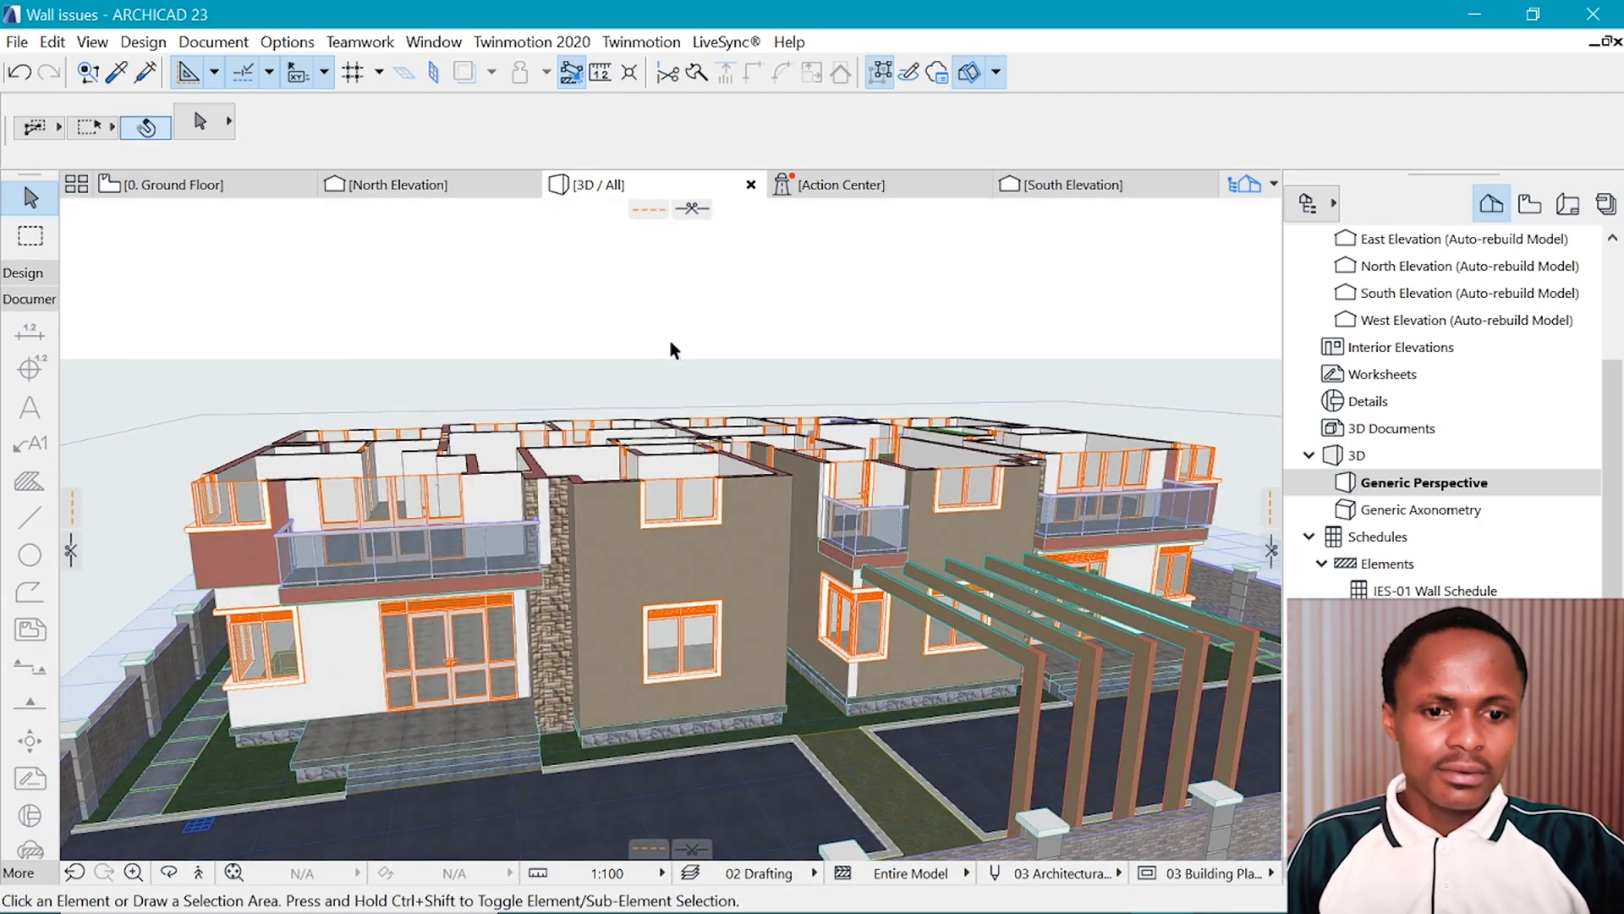
Orbit and zoom over the cut model to inspect interior wall junctions from above.
{"action": "middle_click_drag", "start_coordinate": [648, 462], "coordinate": [480, 348], "text": "shift"}
{"action": "scroll", "coordinate": [515, 393], "scroll_direction": "up", "scroll_amount": 3}
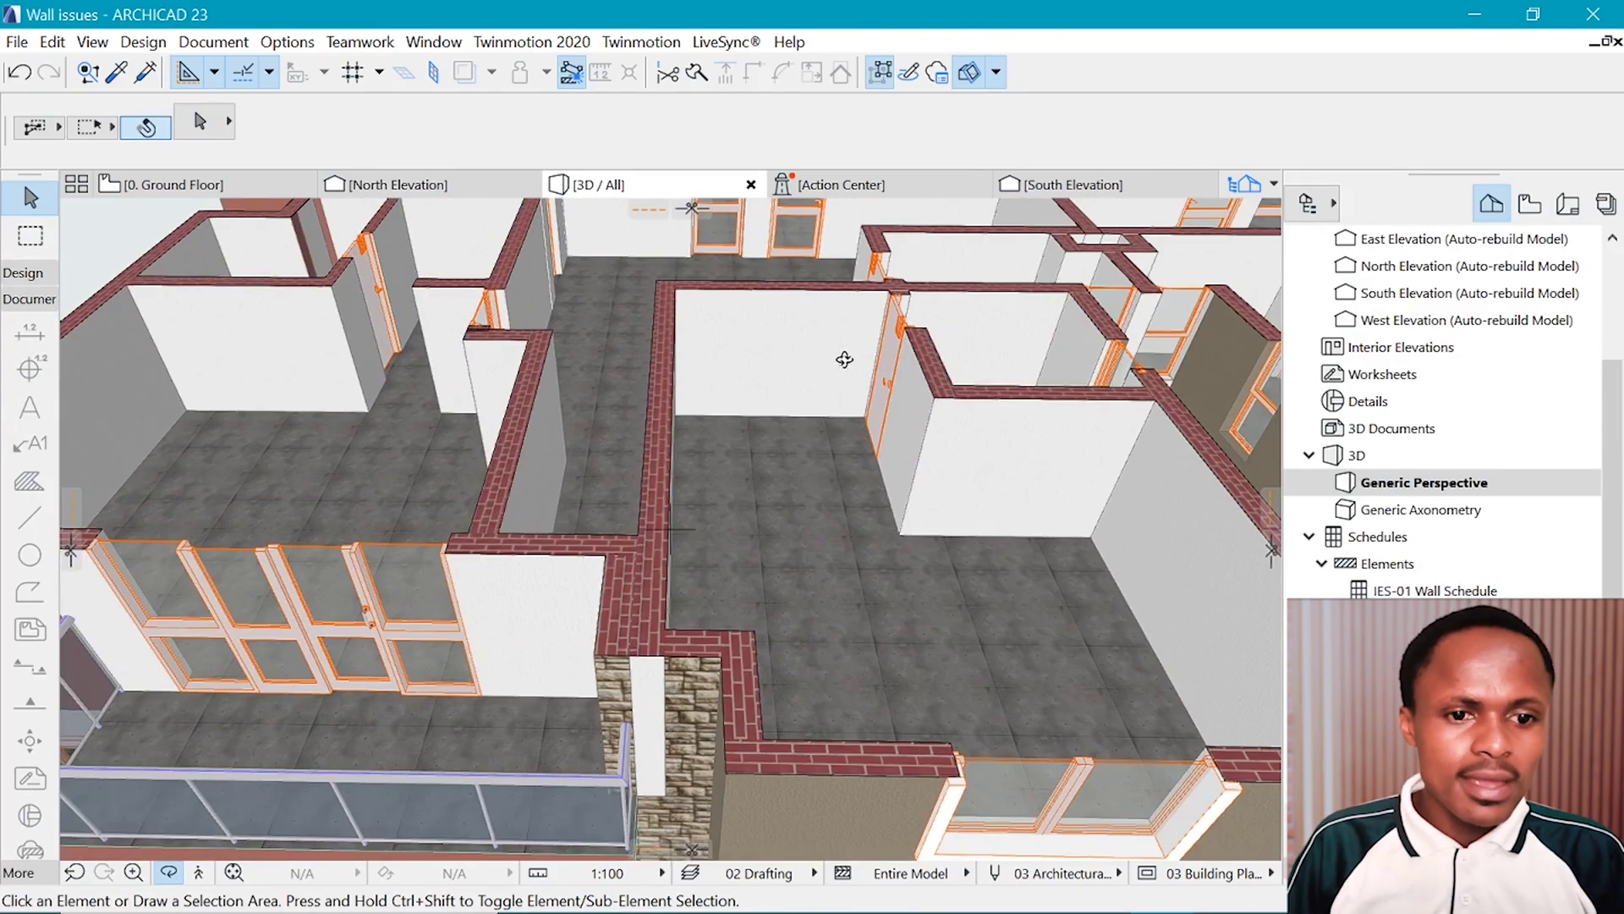
{"action": "left_click_drag", "start_coordinate": [844, 359], "coordinate": [690, 280]}
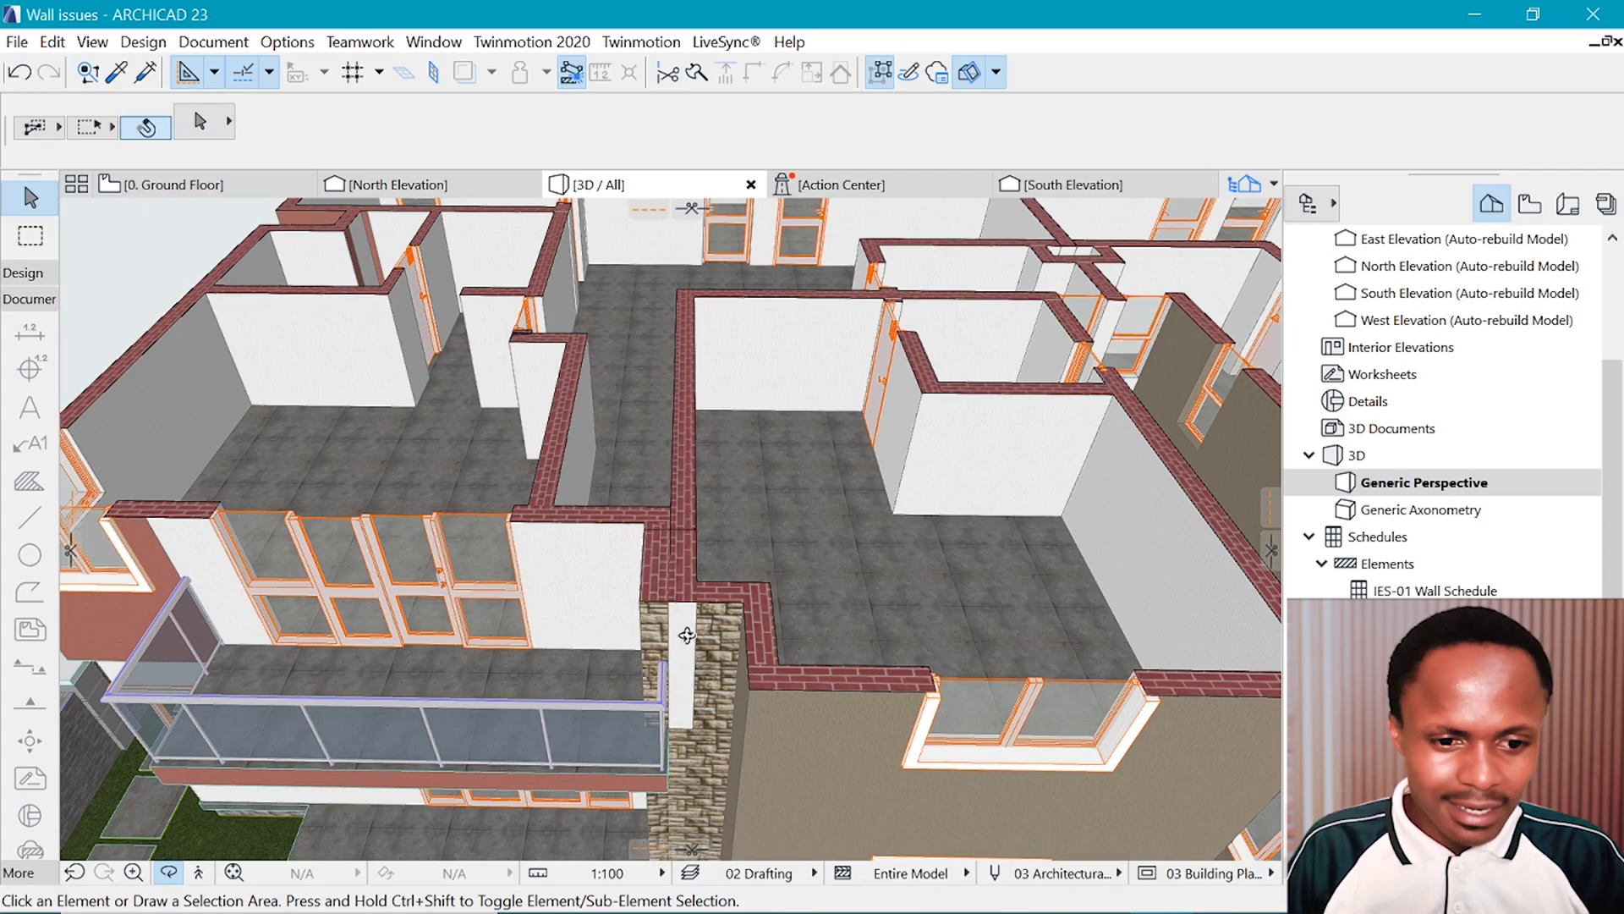
{"action": "scroll", "coordinate": [686, 636], "scroll_direction": "down", "scroll_amount": 10}
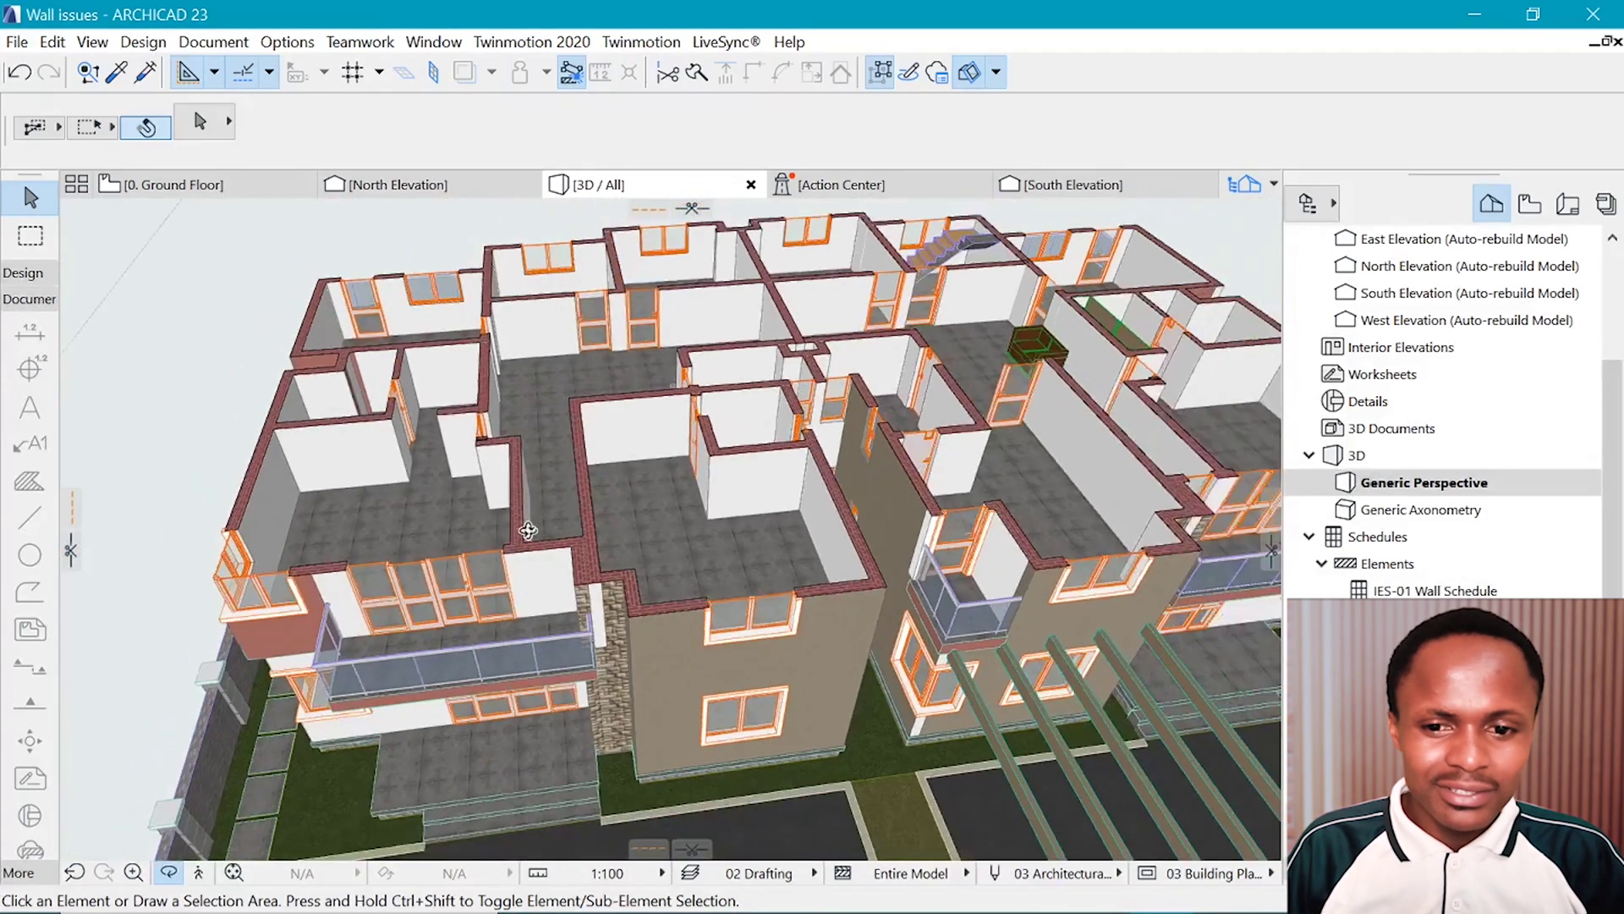
{"action": "scroll", "coordinate": [1088, 529], "scroll_direction": "up", "scroll_amount": 5}
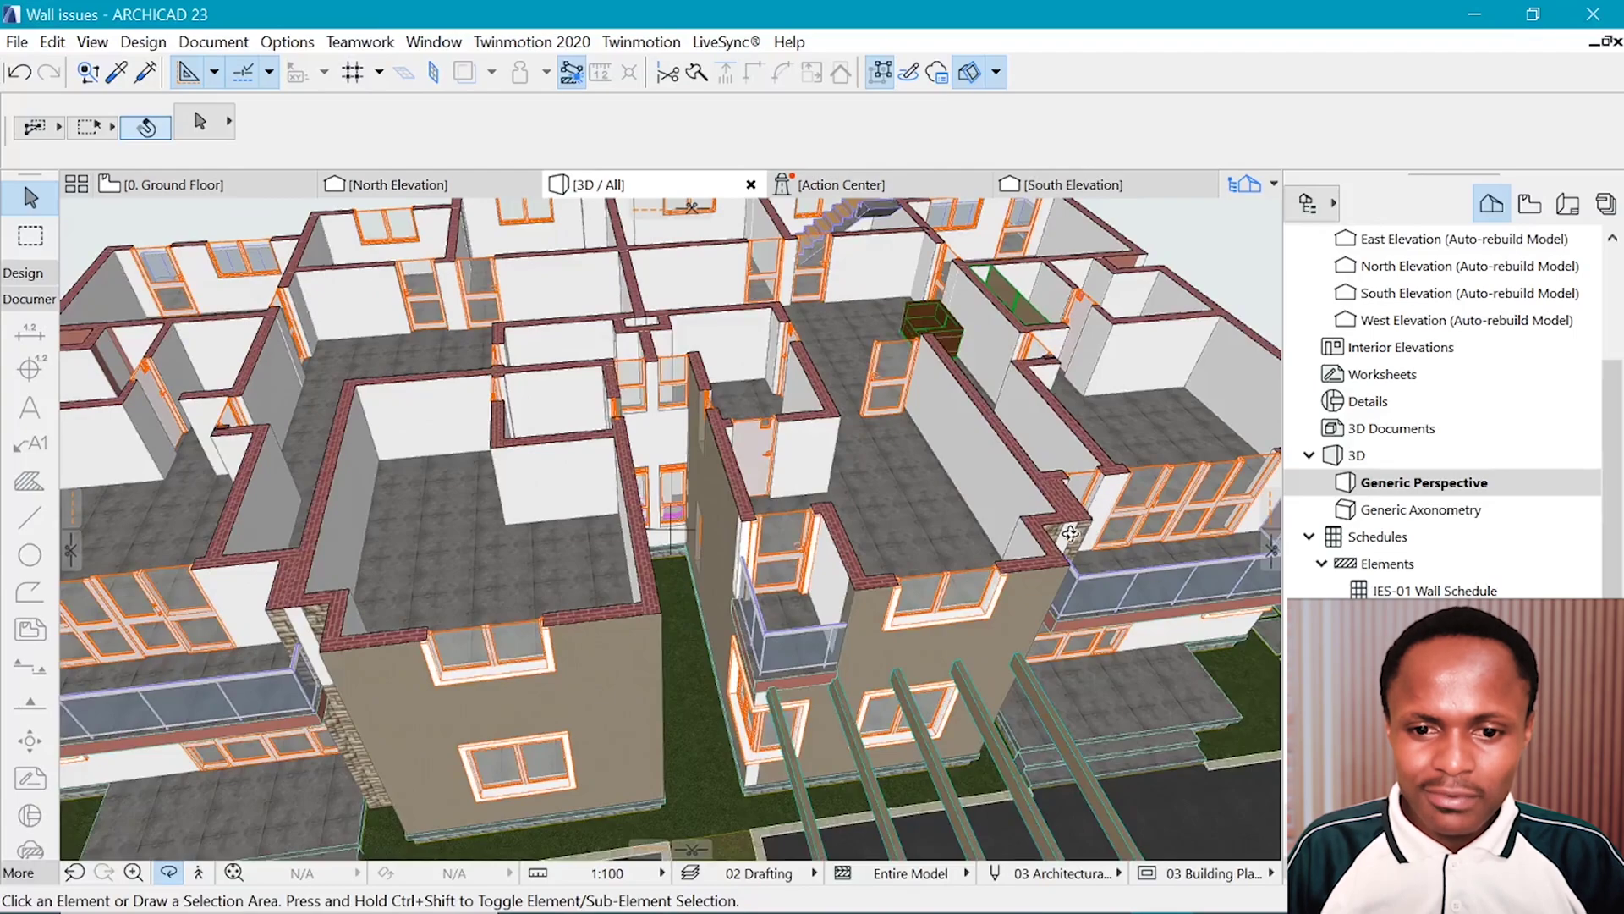
{"action": "left_click_drag", "start_coordinate": [464, 522], "coordinate": [517, 654]}
{"action": "scroll", "coordinate": [517, 654], "scroll_direction": "up", "scroll_amount": 2}
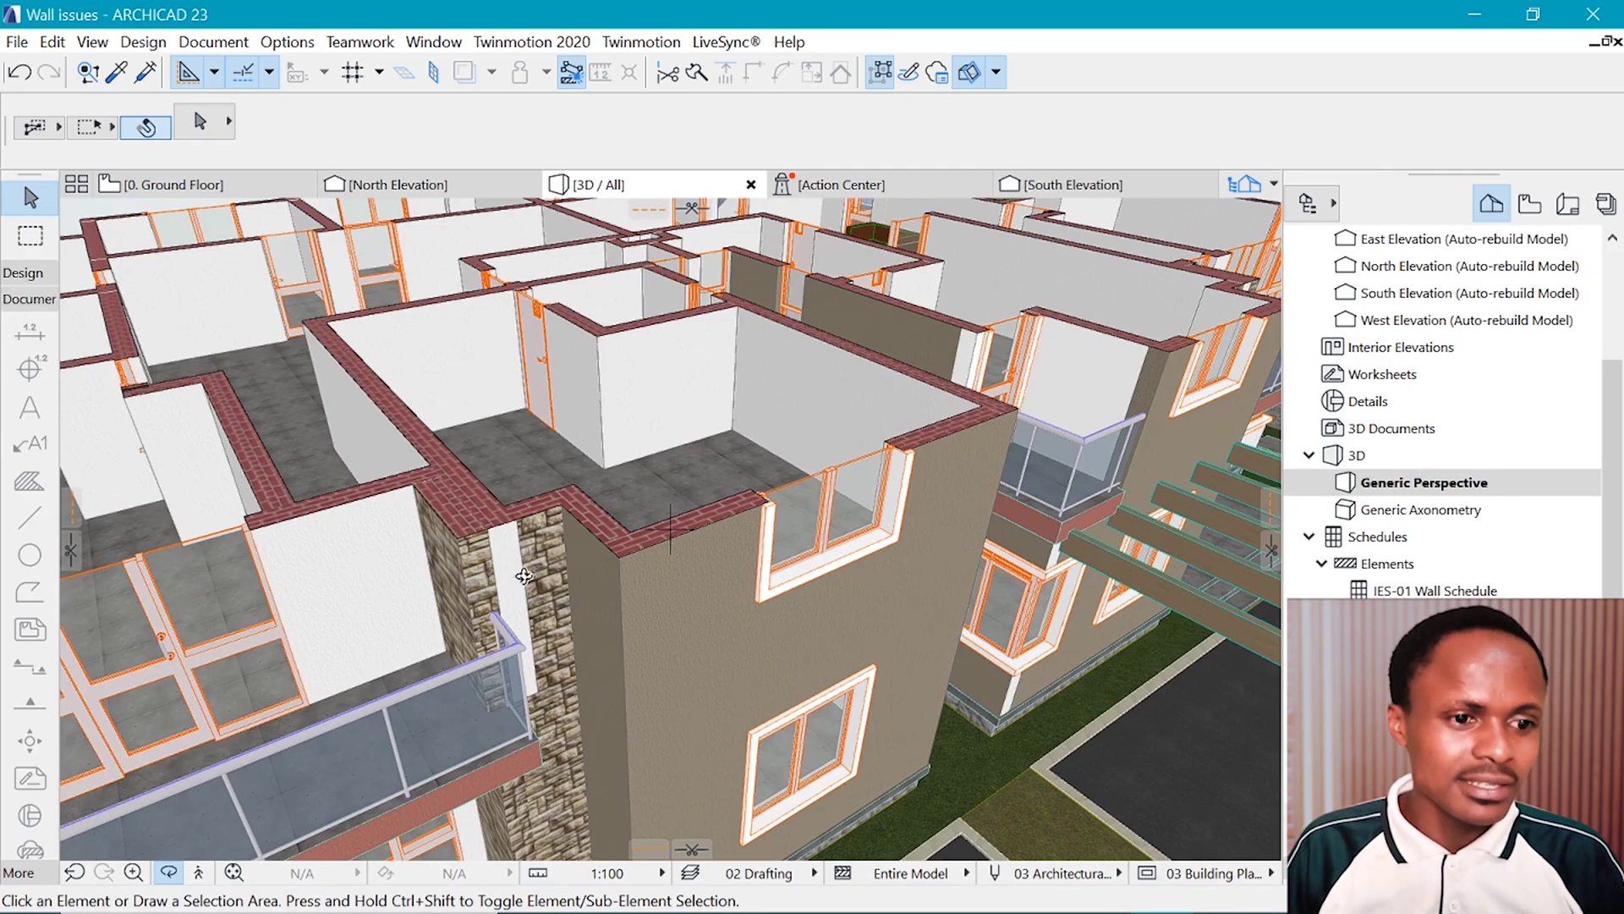
{"action": "scroll", "coordinate": [525, 576], "scroll_direction": "down", "scroll_amount": 3}
{"action": "scroll", "coordinate": [576, 440], "scroll_direction": "up", "scroll_amount": 4}
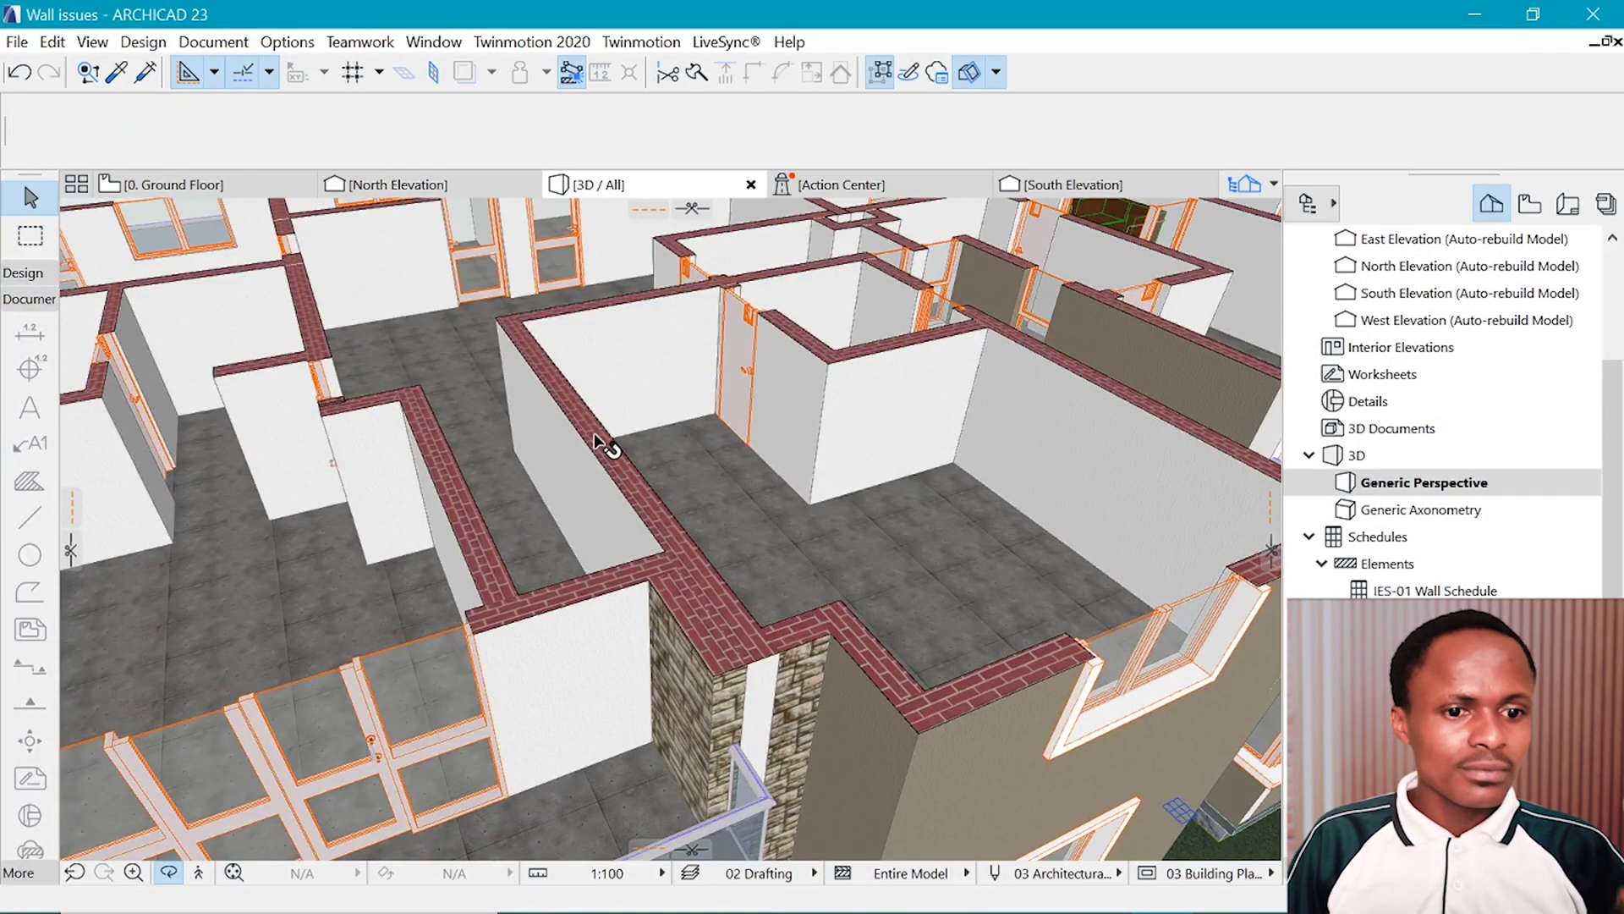
Override the brick interior wall's edge surface with Stonework - 02.
{"action": "left_click", "coordinate": [592, 428]}
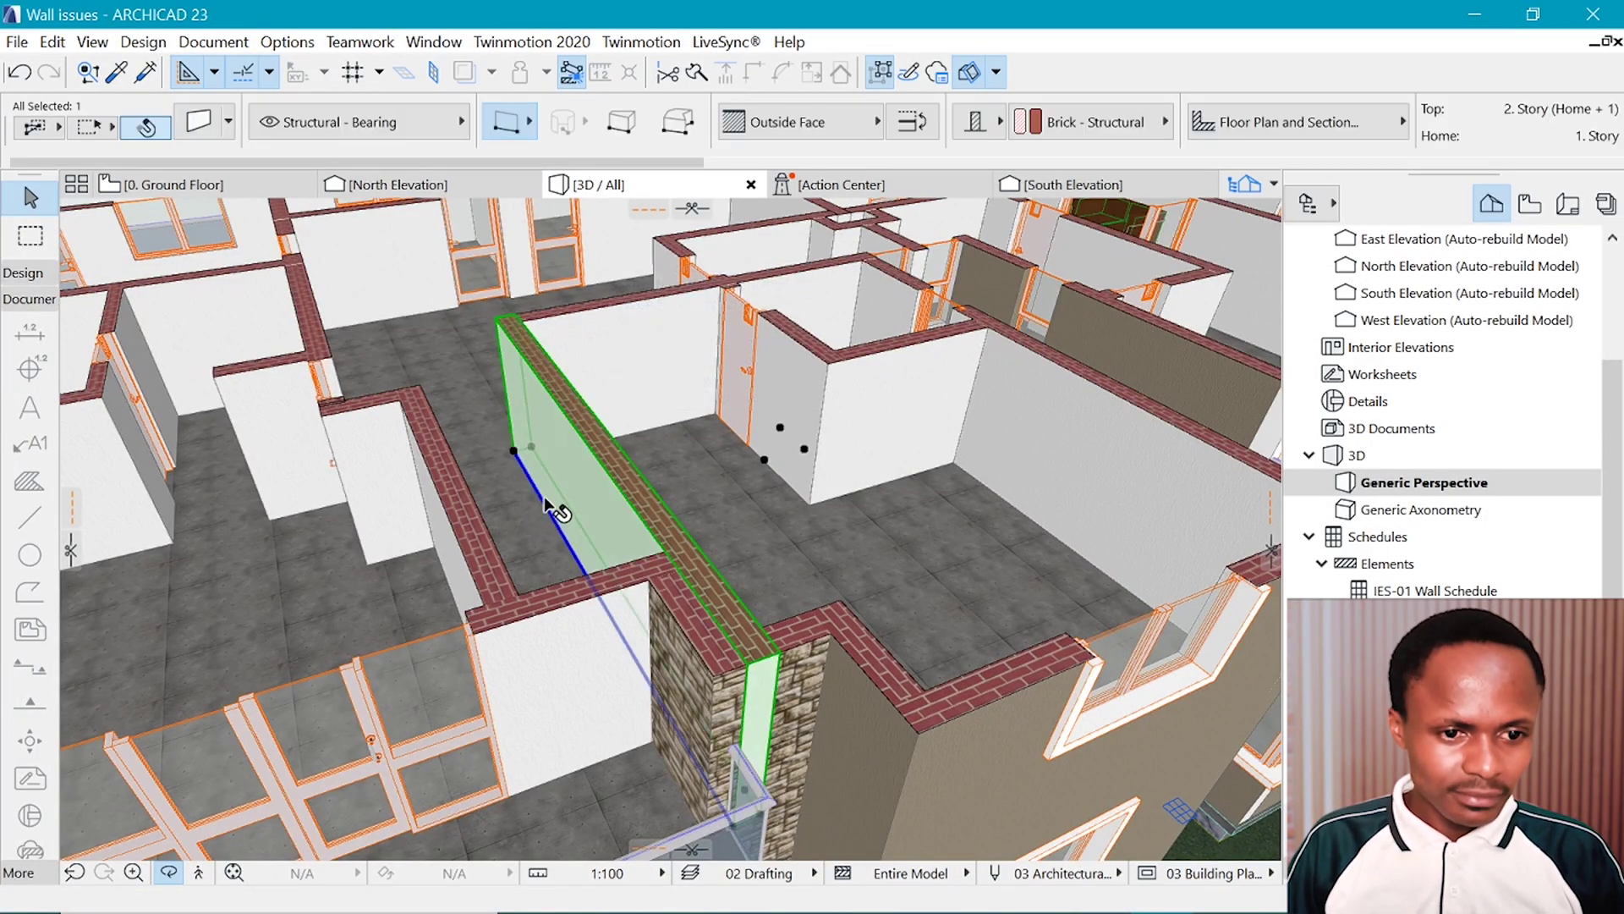
{"action": "mouse_move", "coordinate": [546, 488]}
{"action": "key", "text": "ctrl"}
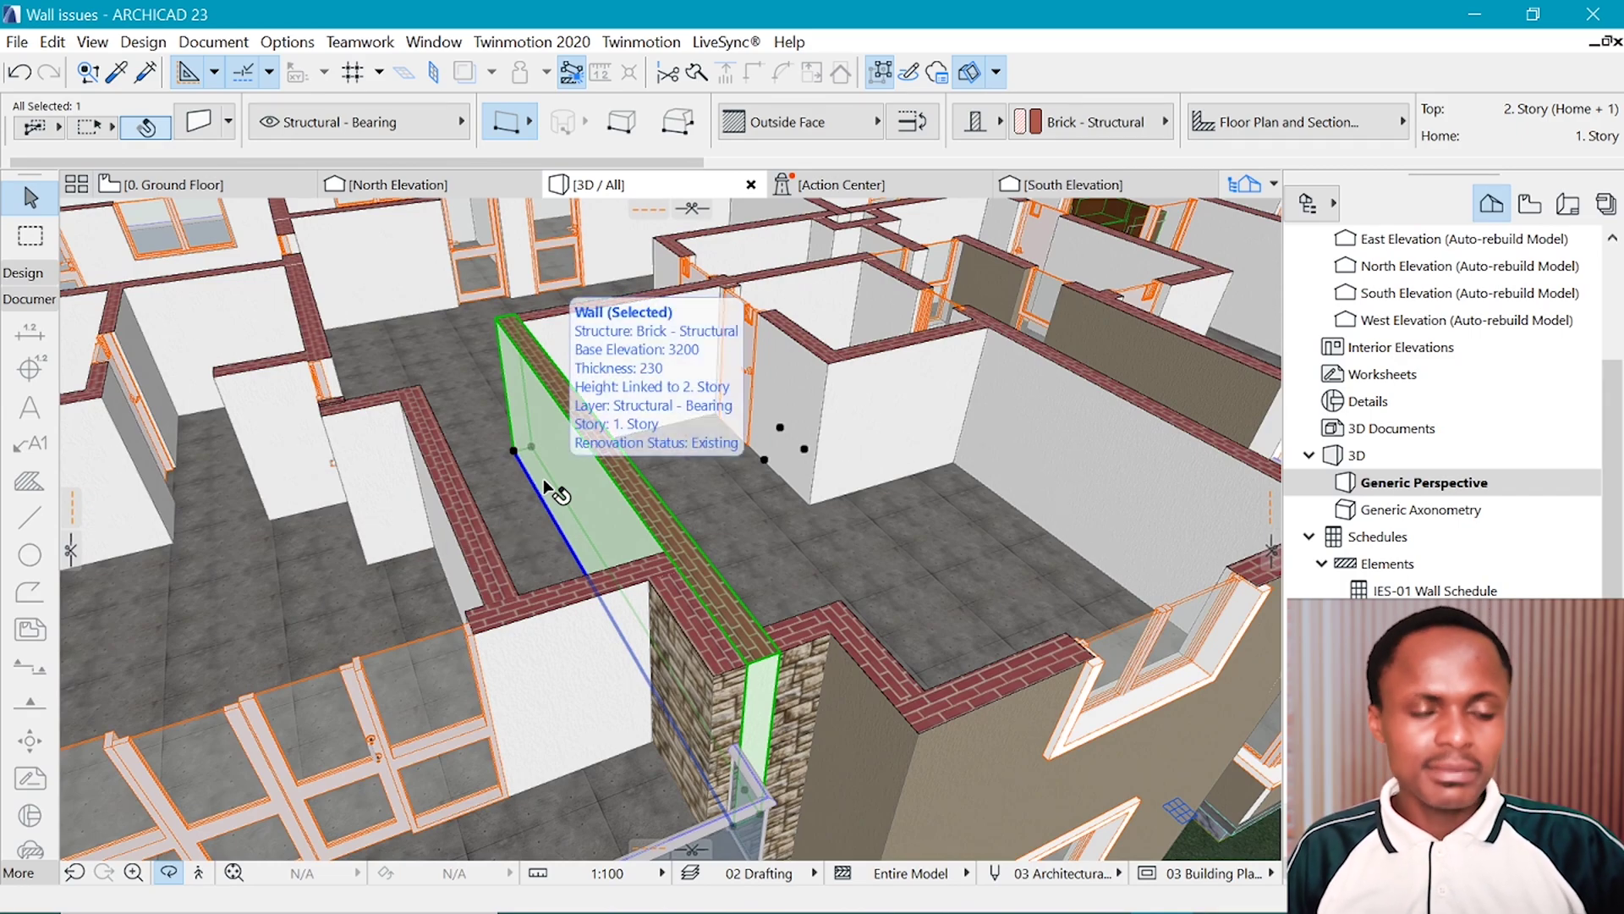
{"action": "key", "text": "ctrl+t"}
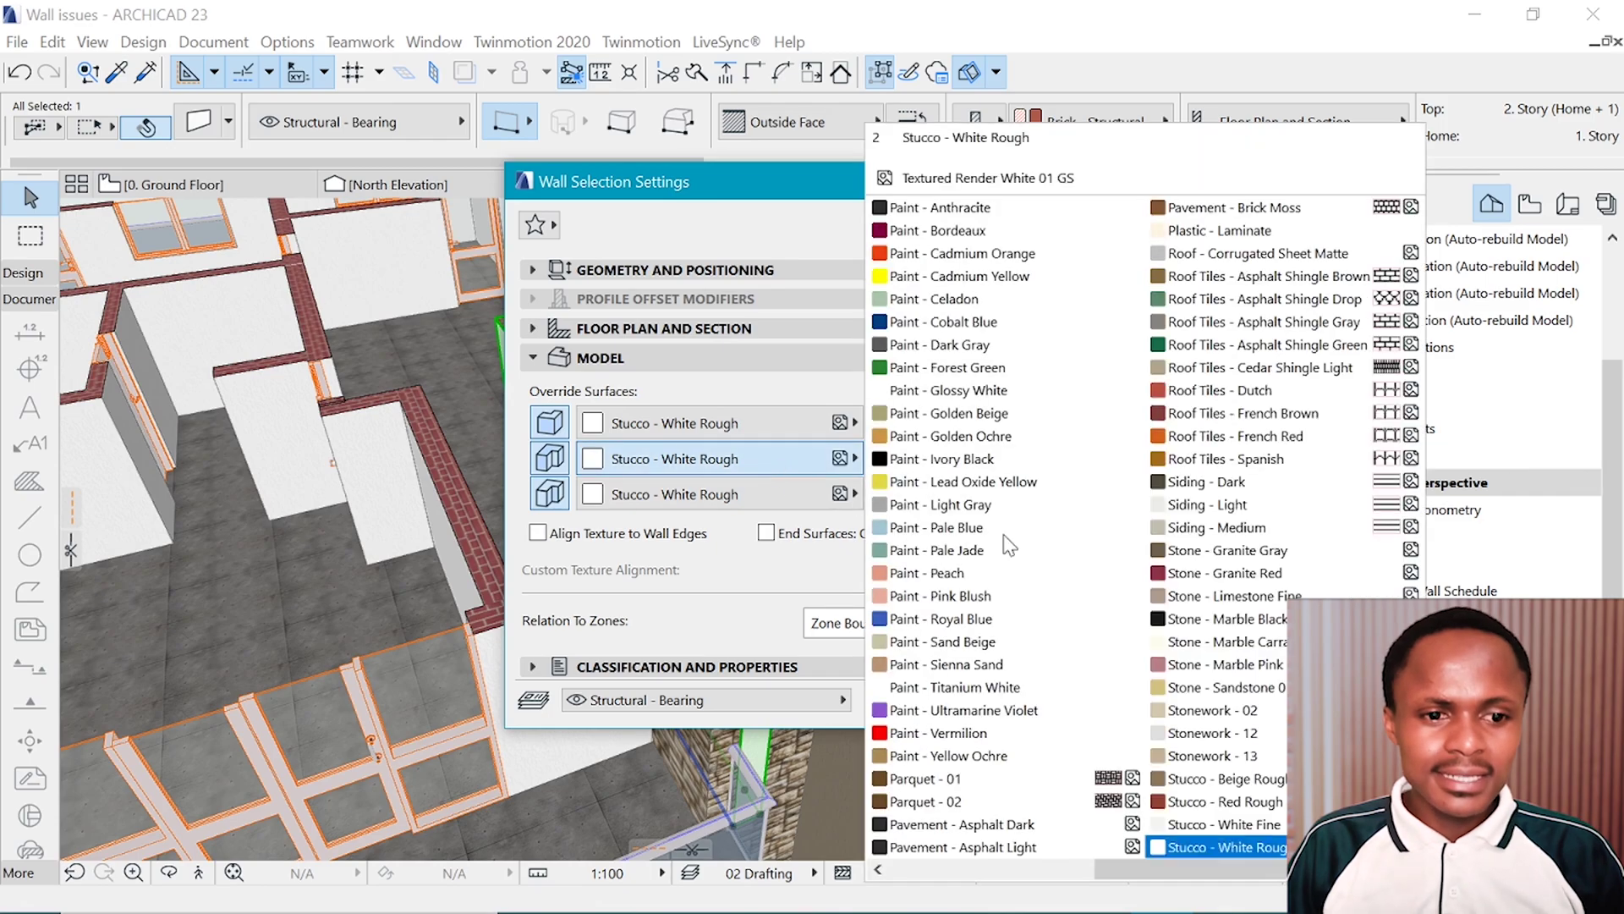
{"action": "left_click", "coordinate": [773, 459]}
{"action": "left_click", "coordinate": [1113, 710]}
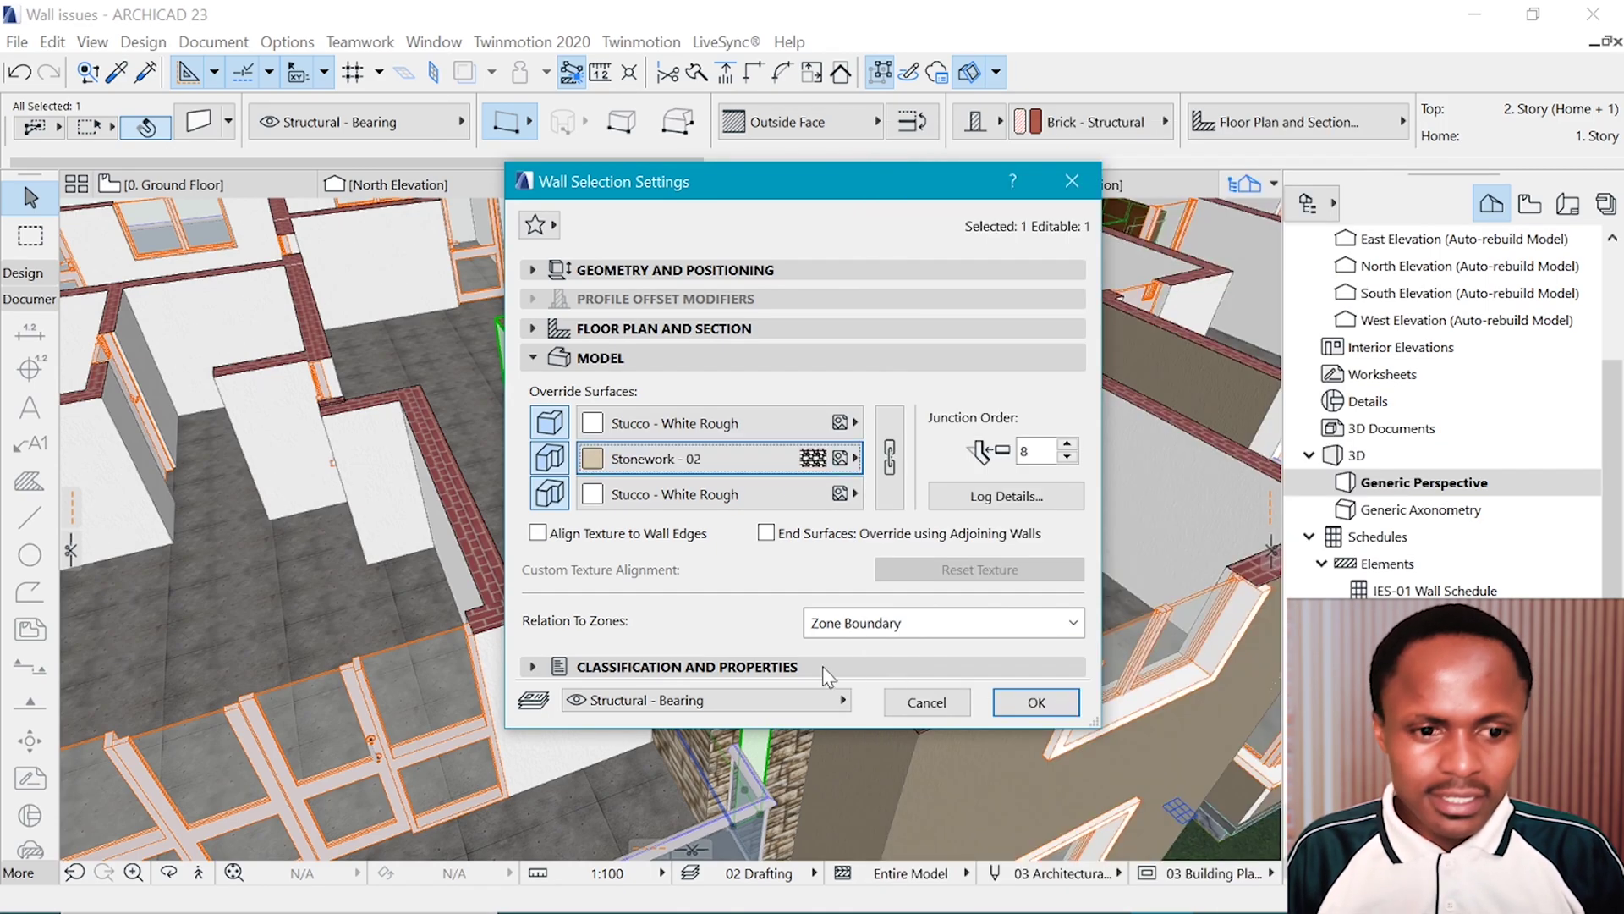
{"action": "left_click", "coordinate": [1032, 700]}
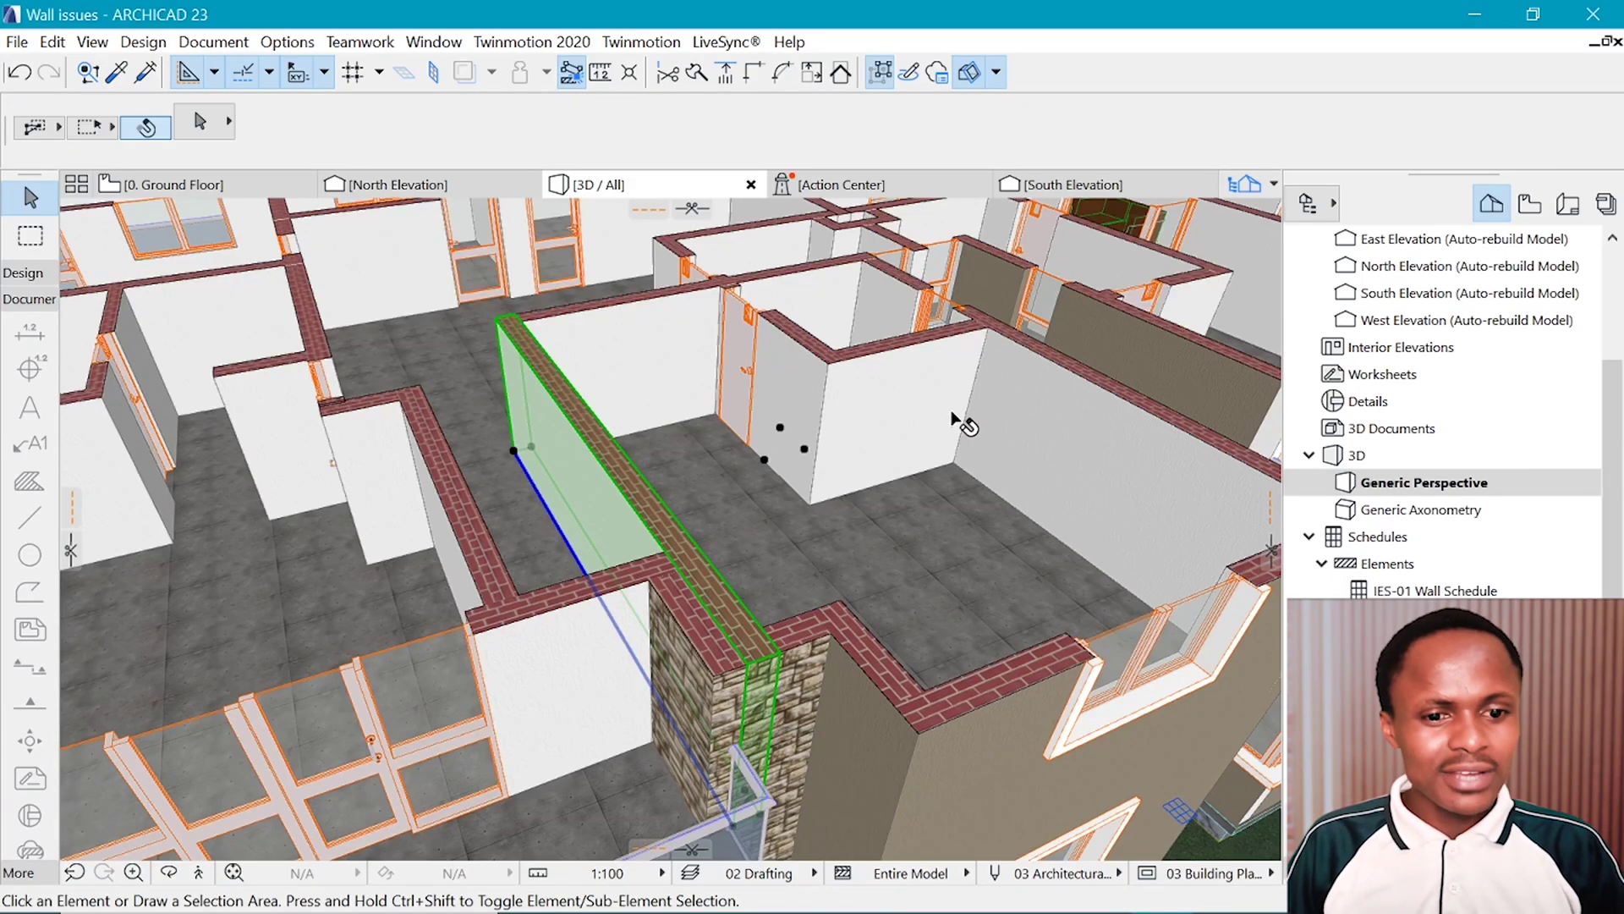
Deselect the wall and orbit down to eye level to check the rooms.
{"action": "key", "text": "Escape"}
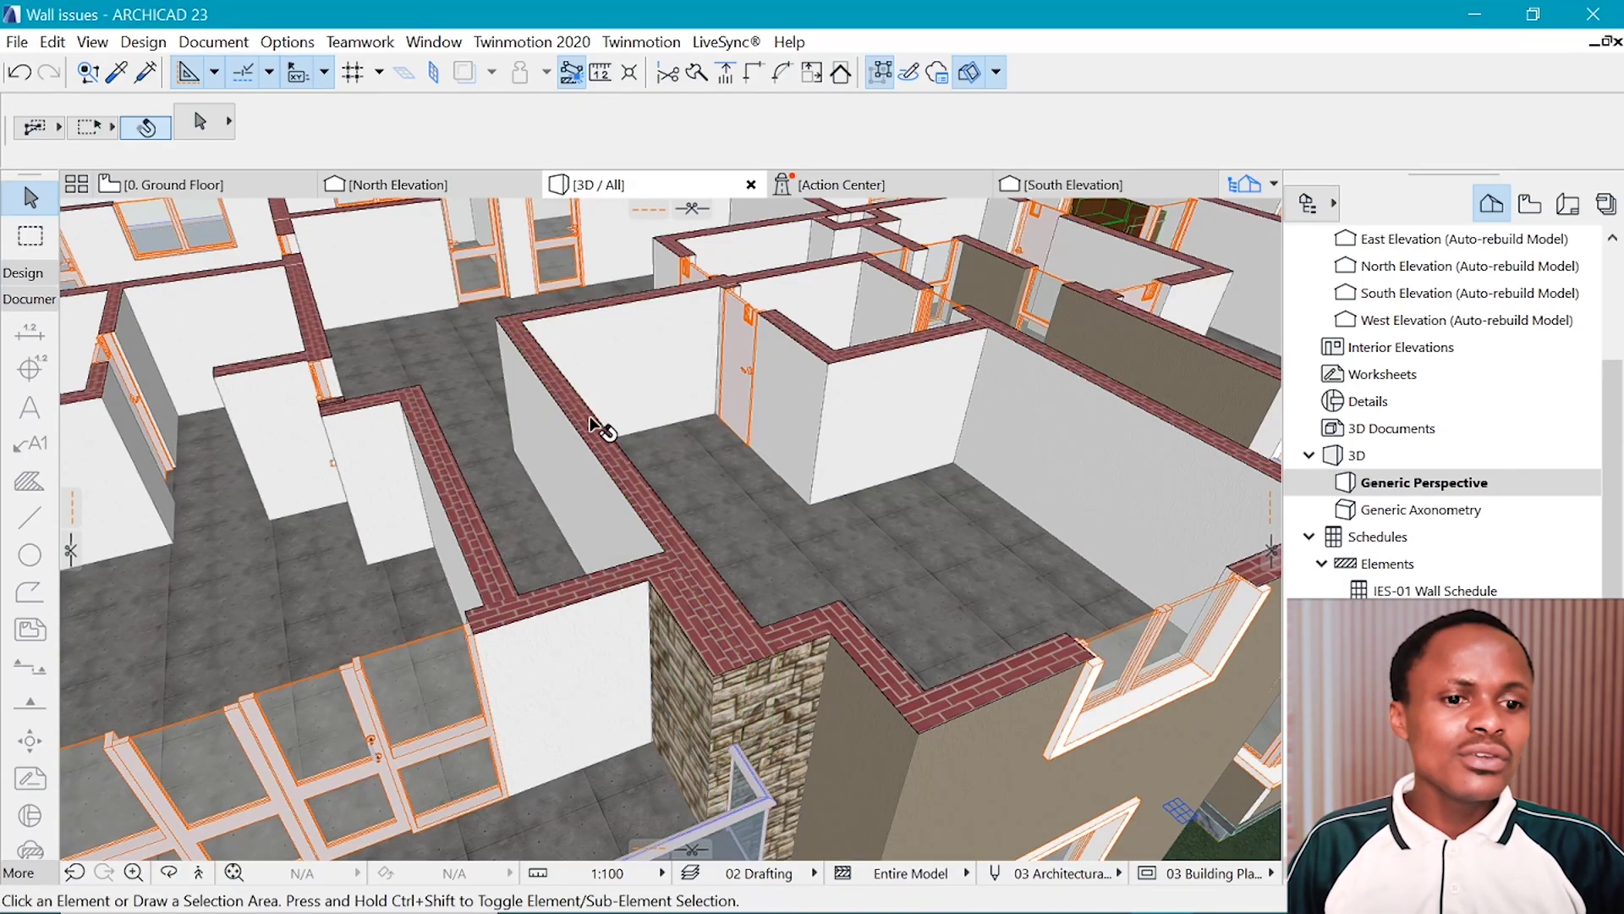
{"action": "key", "text": "o"}
{"action": "left_click_drag", "start_coordinate": [692, 418], "coordinate": [986, 460]}
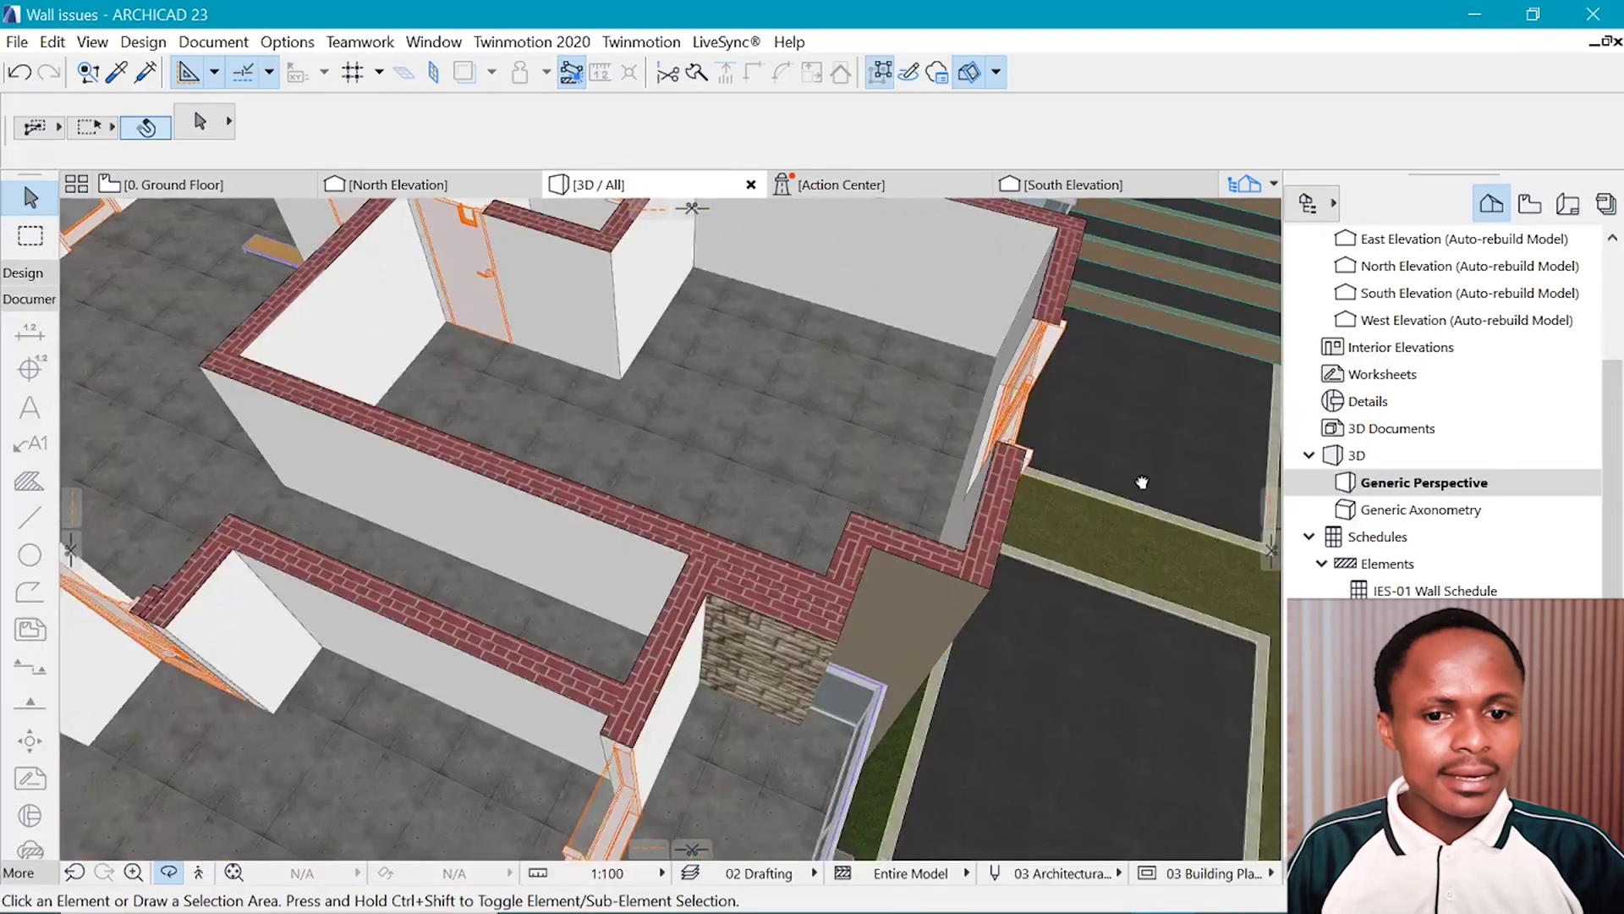
{"action": "scroll", "coordinate": [595, 460], "scroll_direction": "down", "scroll_amount": 5}
{"action": "scroll", "coordinate": [649, 457], "scroll_direction": "up", "scroll_amount": 5}
{"action": "scroll", "coordinate": [1069, 507], "scroll_direction": "down", "scroll_amount": 6}
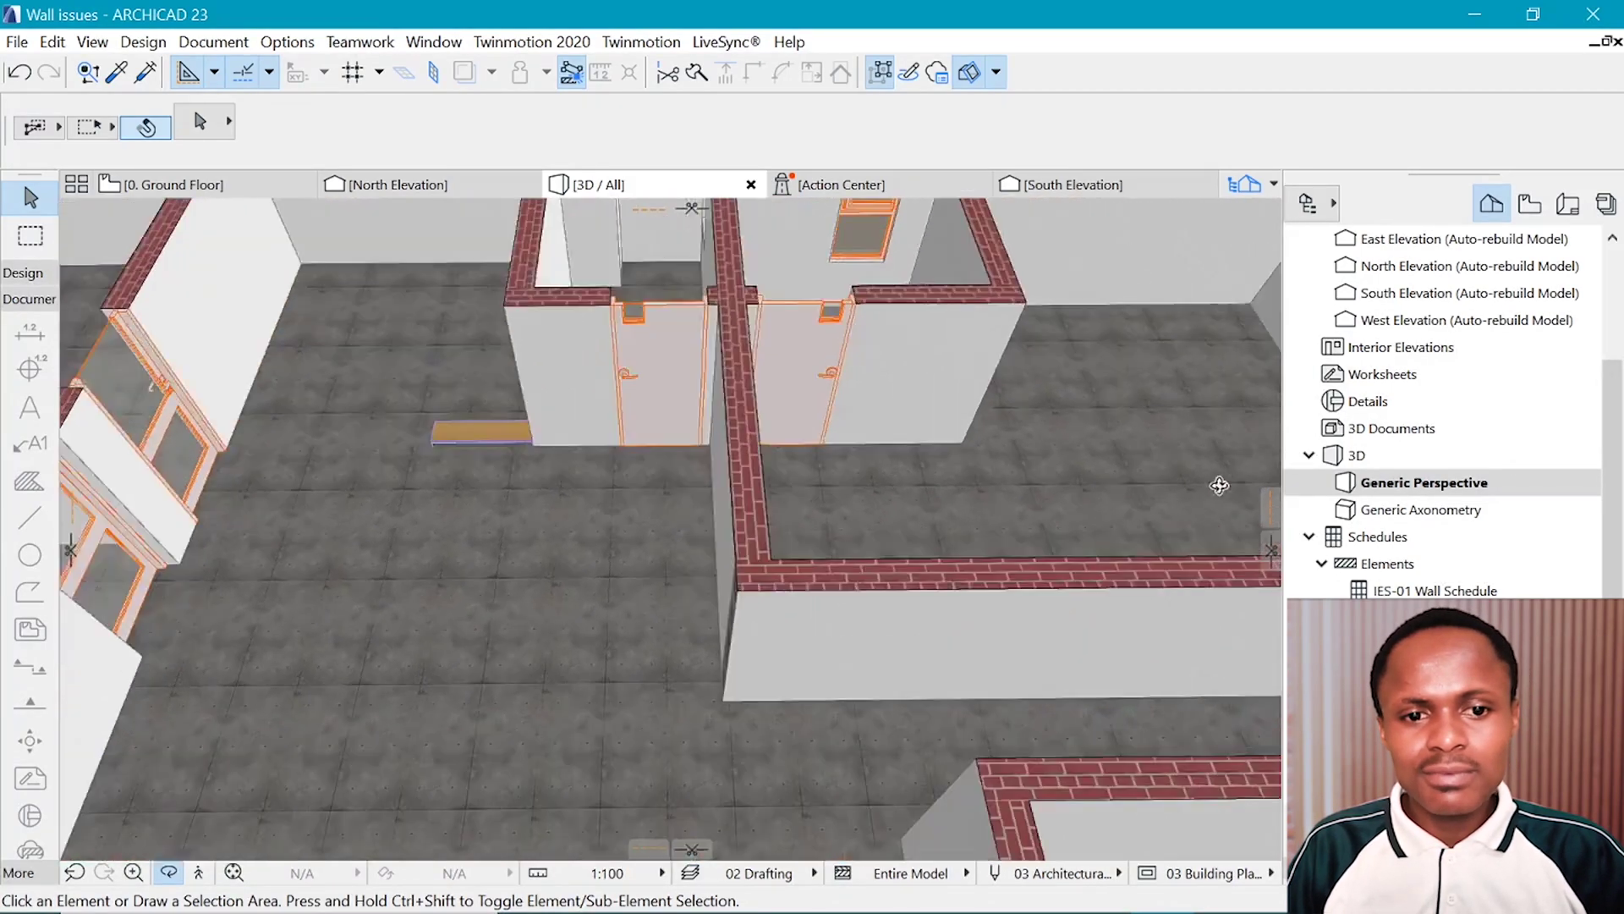
{"action": "scroll", "coordinate": [939, 640], "scroll_direction": "up", "scroll_amount": 2}
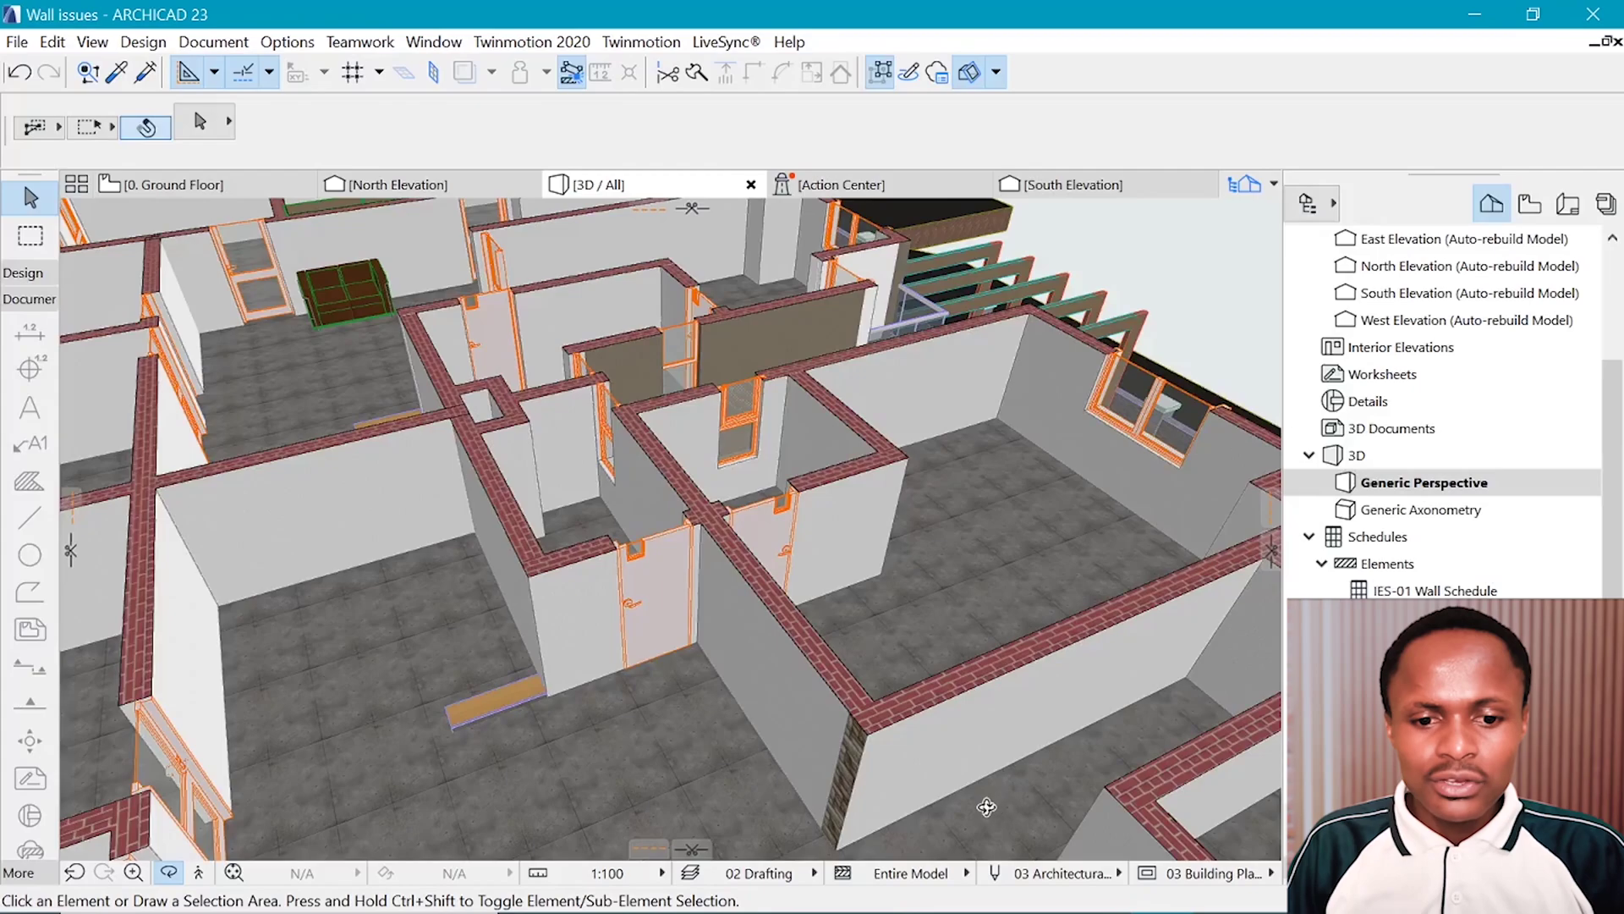
{"action": "left_click_drag", "start_coordinate": [1026, 769], "coordinate": [1161, 450]}
{"action": "scroll", "coordinate": [1154, 466], "scroll_direction": "up", "scroll_amount": 3}
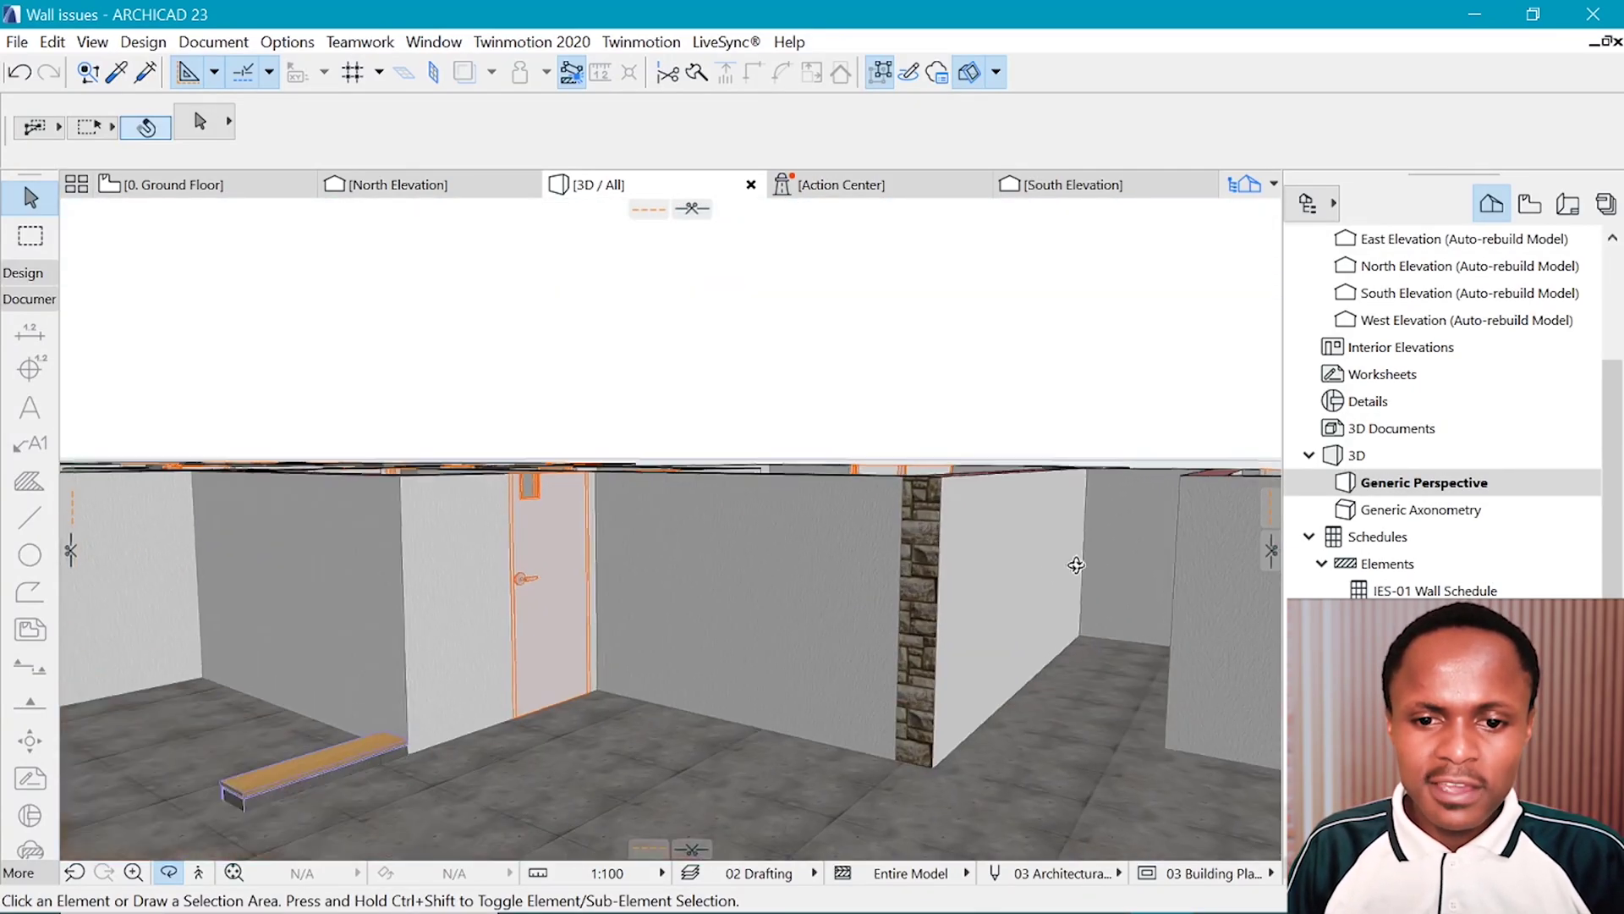
{"action": "scroll", "coordinate": [1075, 562], "scroll_direction": "up", "scroll_amount": 2}
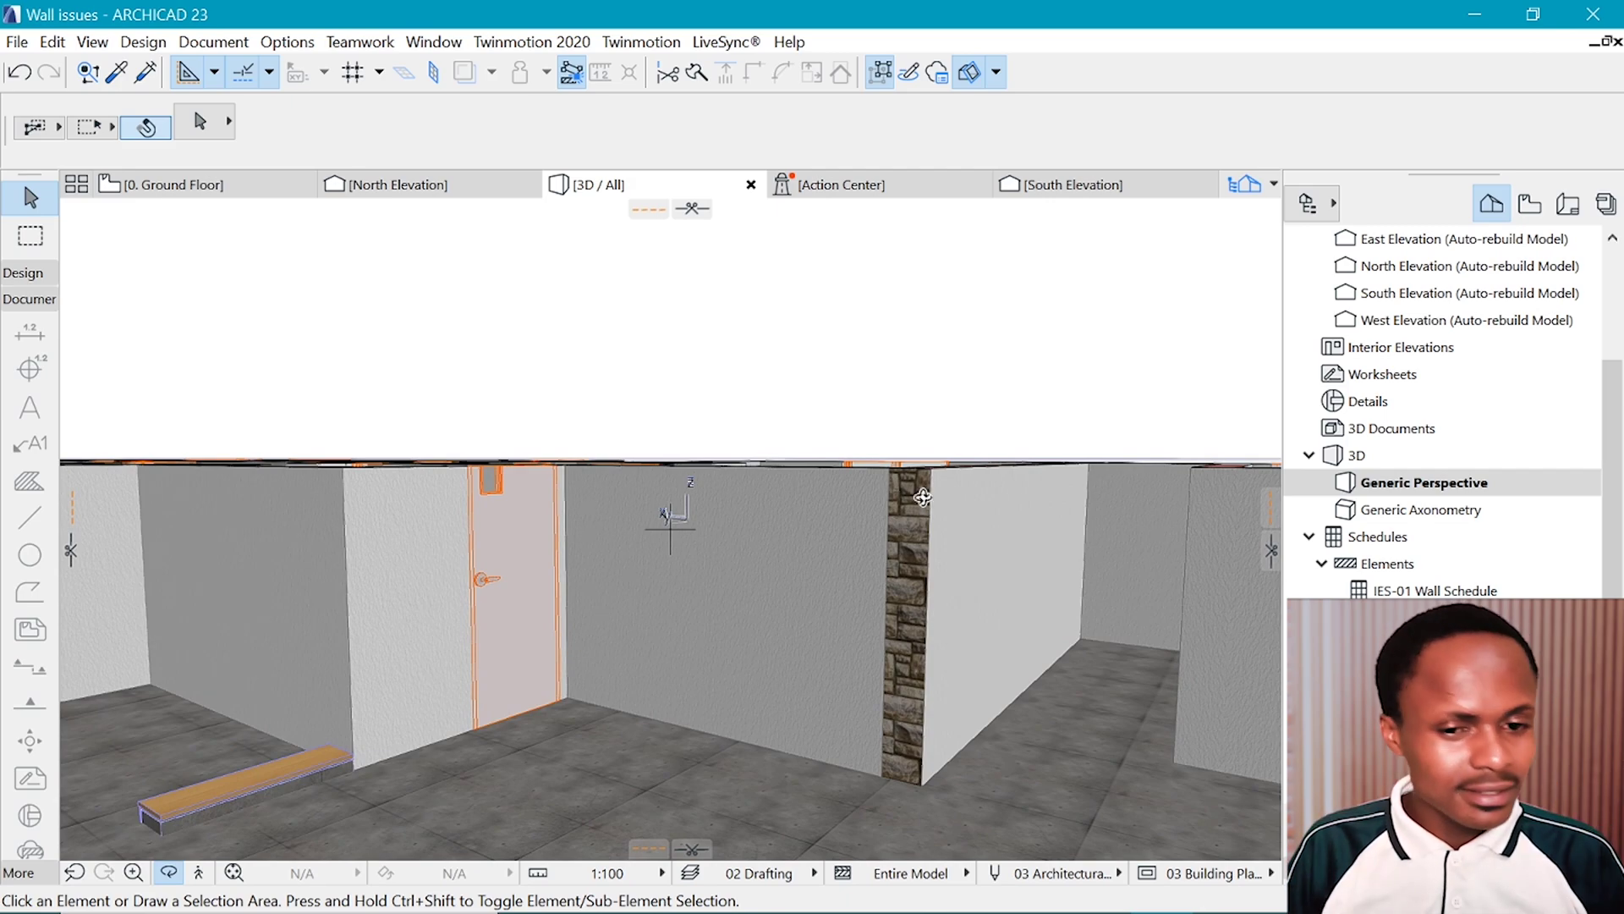
{"action": "left_click_drag", "start_coordinate": [958, 491], "coordinate": [467, 524]}
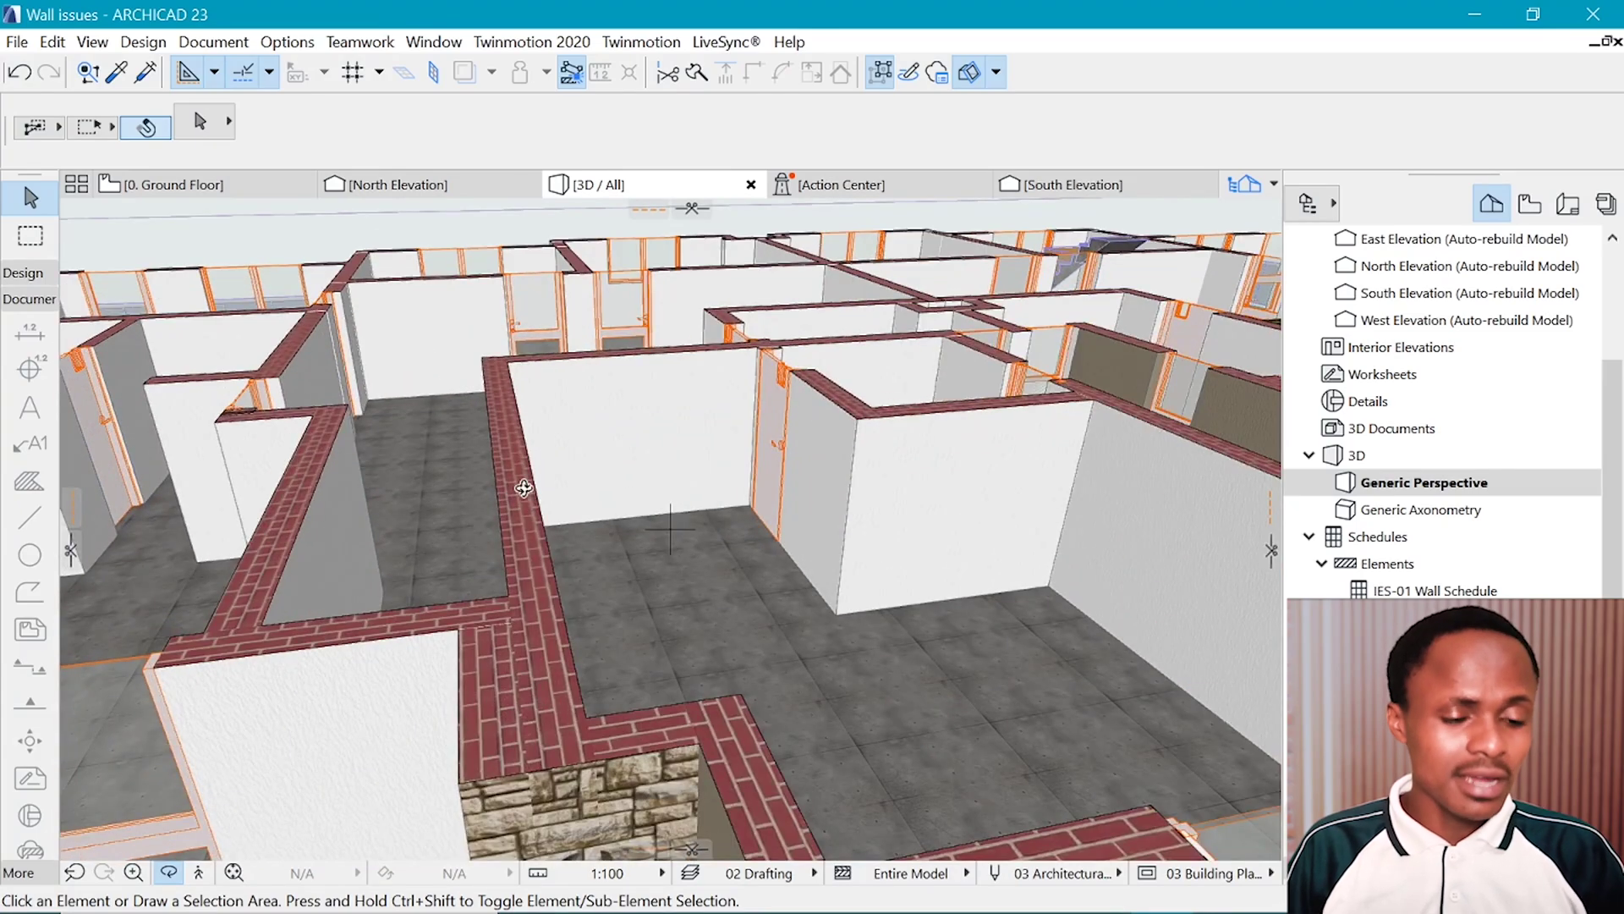
Select the stone-faced column wall together with its second wall.
{"action": "key", "text": "ctrl"}
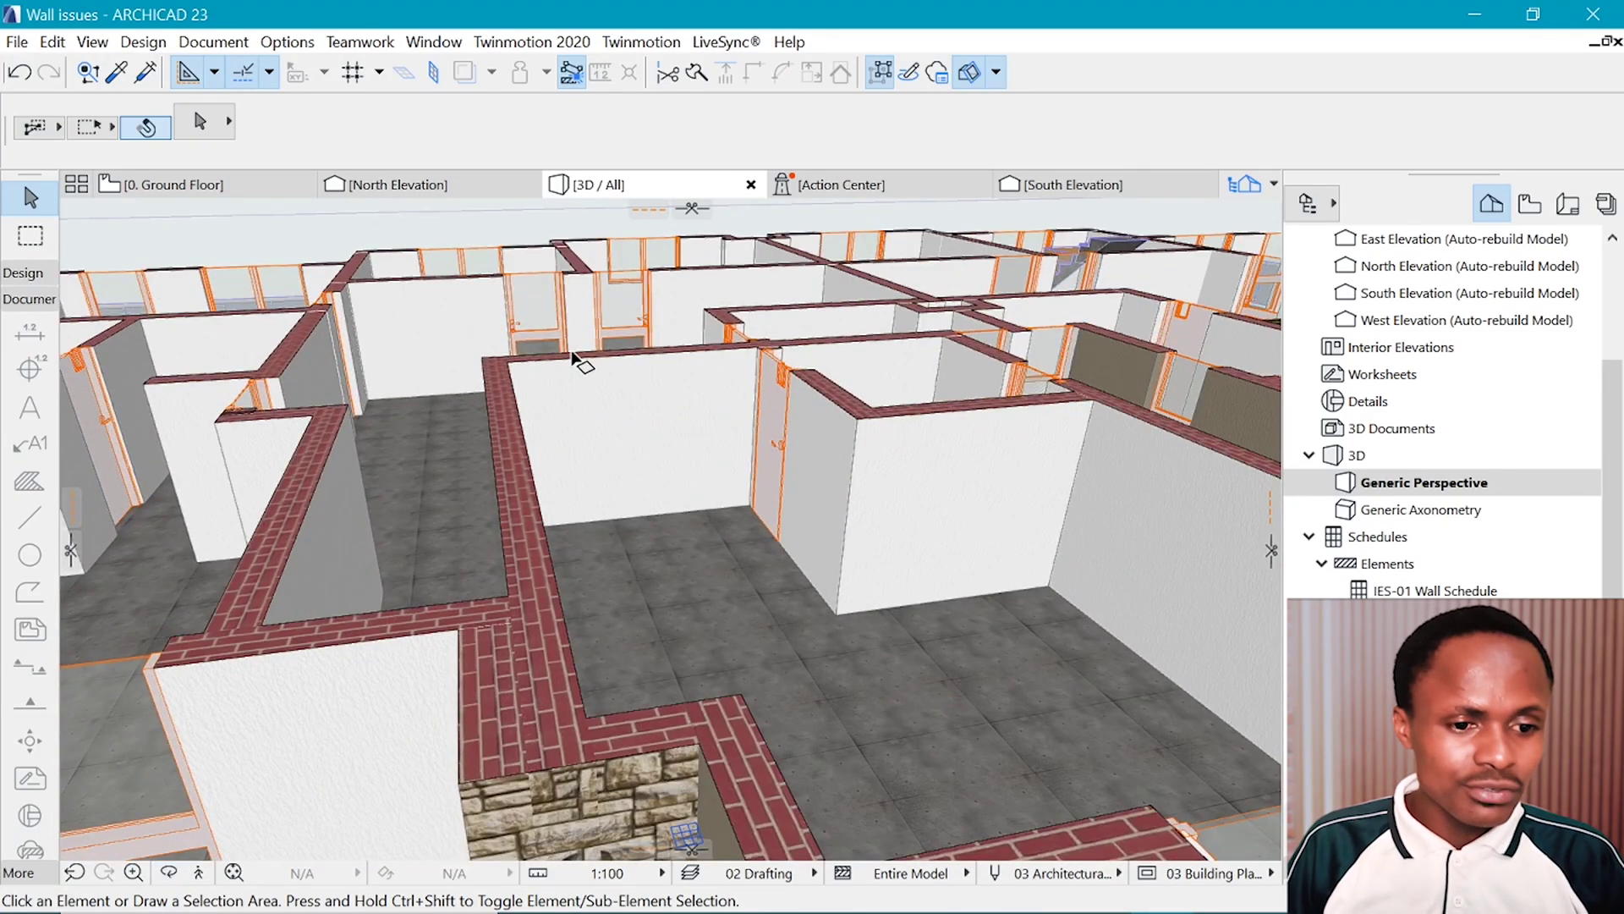
{"action": "scroll", "coordinate": [625, 323], "scroll_direction": "down", "scroll_amount": 3}
{"action": "key", "text": "shift"}
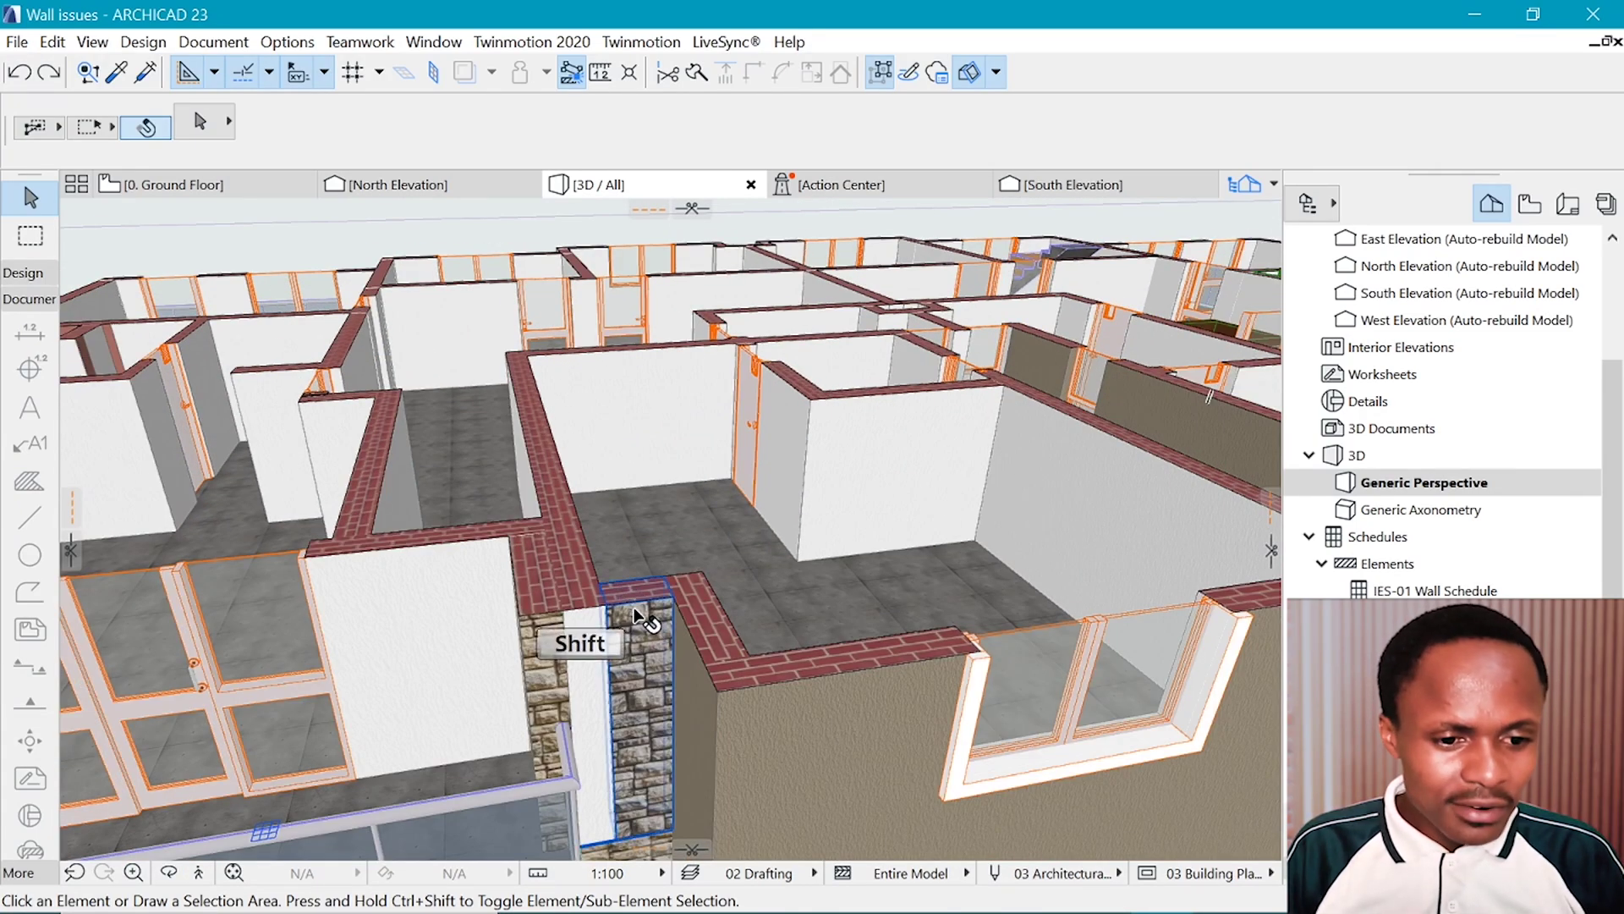
{"action": "left_click", "coordinate": [592, 677]}
{"action": "middle_click_drag", "start_coordinate": [592, 677], "coordinate": [489, 469], "text": "shift"}
{"action": "scroll", "coordinate": [1007, 457], "scroll_direction": "up", "scroll_amount": 2}
{"action": "left_click", "coordinate": [1015, 461], "text": "shift"}
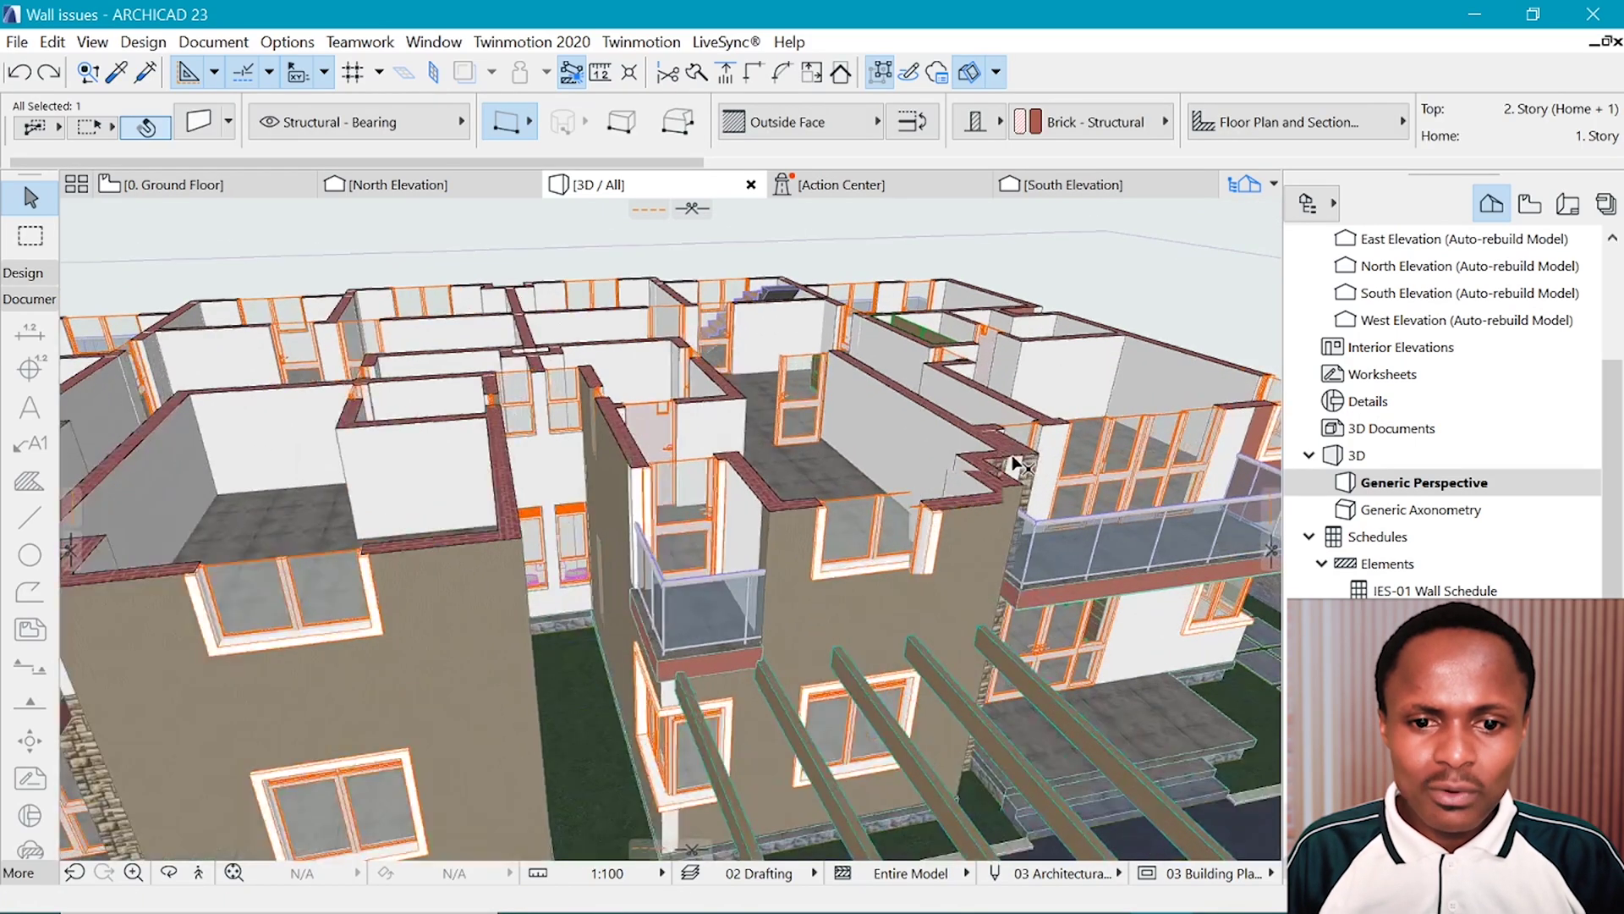
{"action": "scroll", "coordinate": [1003, 449], "scroll_direction": "up", "scroll_amount": 4}
{"action": "middle_click_drag", "start_coordinate": [990, 419], "coordinate": [672, 322], "text": "shift"}
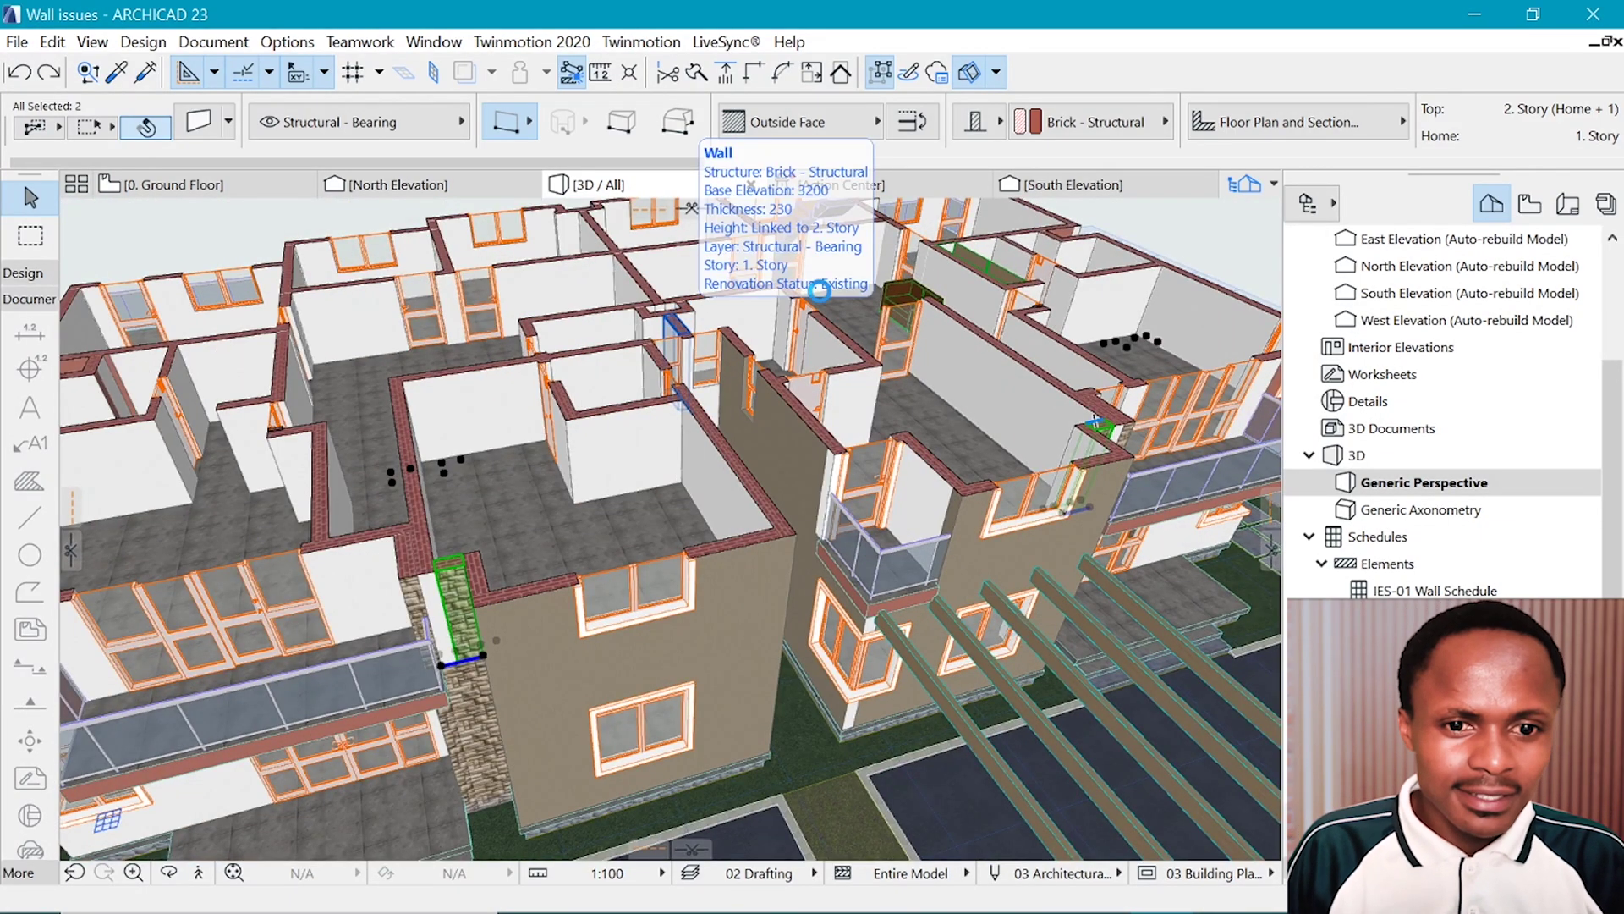
Confirm both walls' Stonework - 02 overrides and junction order in Wall Settings.
{"action": "key", "text": "ctrl+t"}
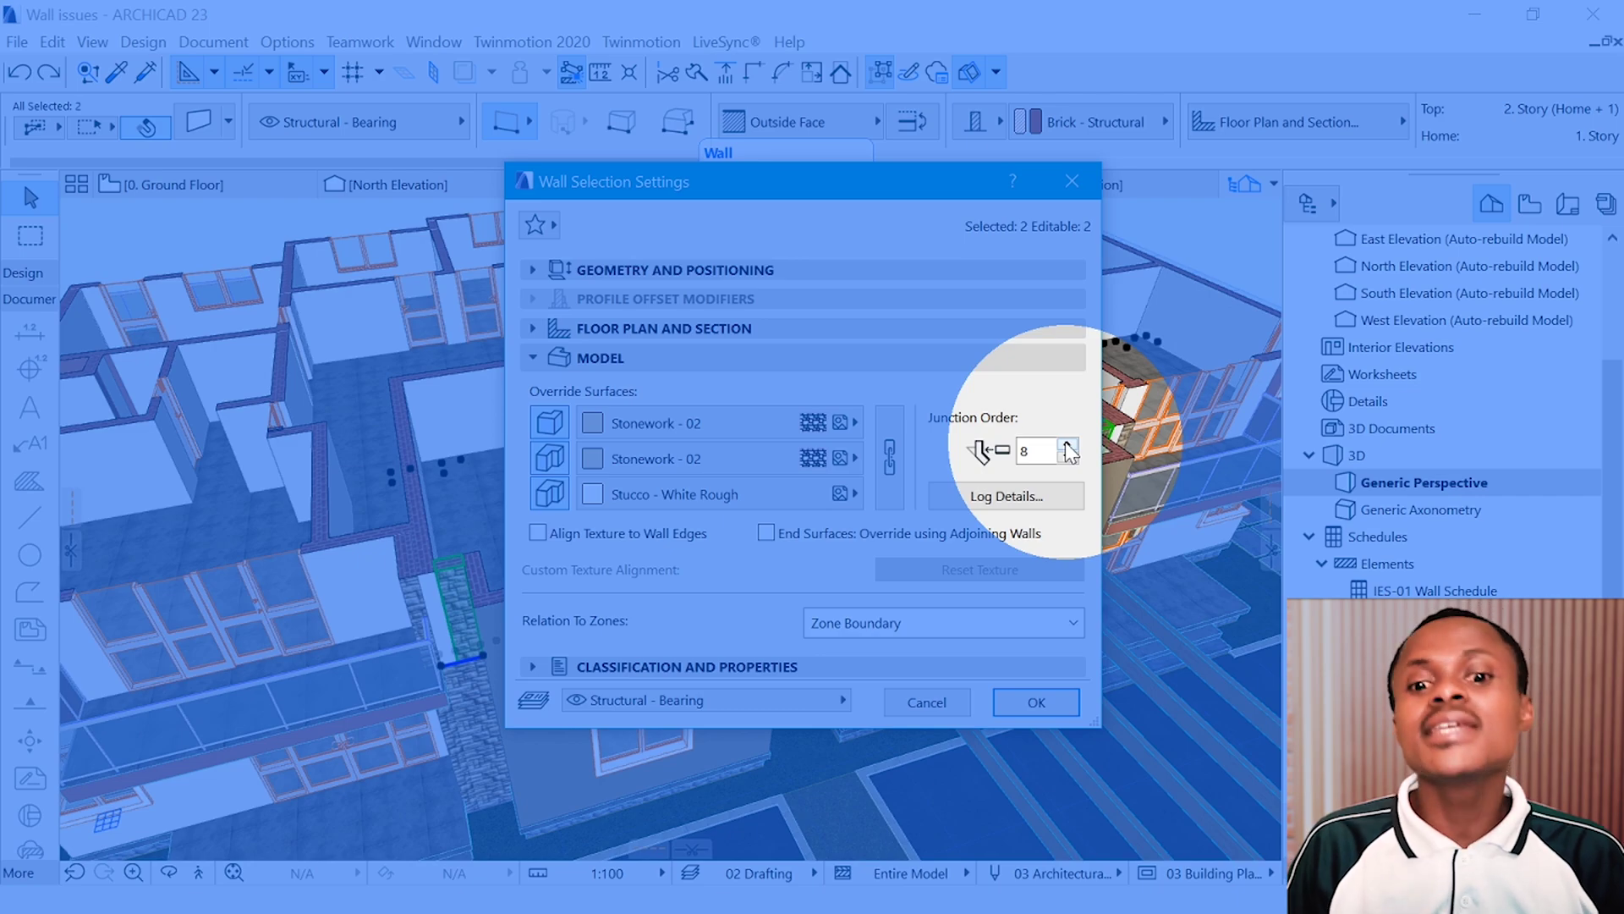
{"action": "double_click", "coordinate": [1023, 452]}
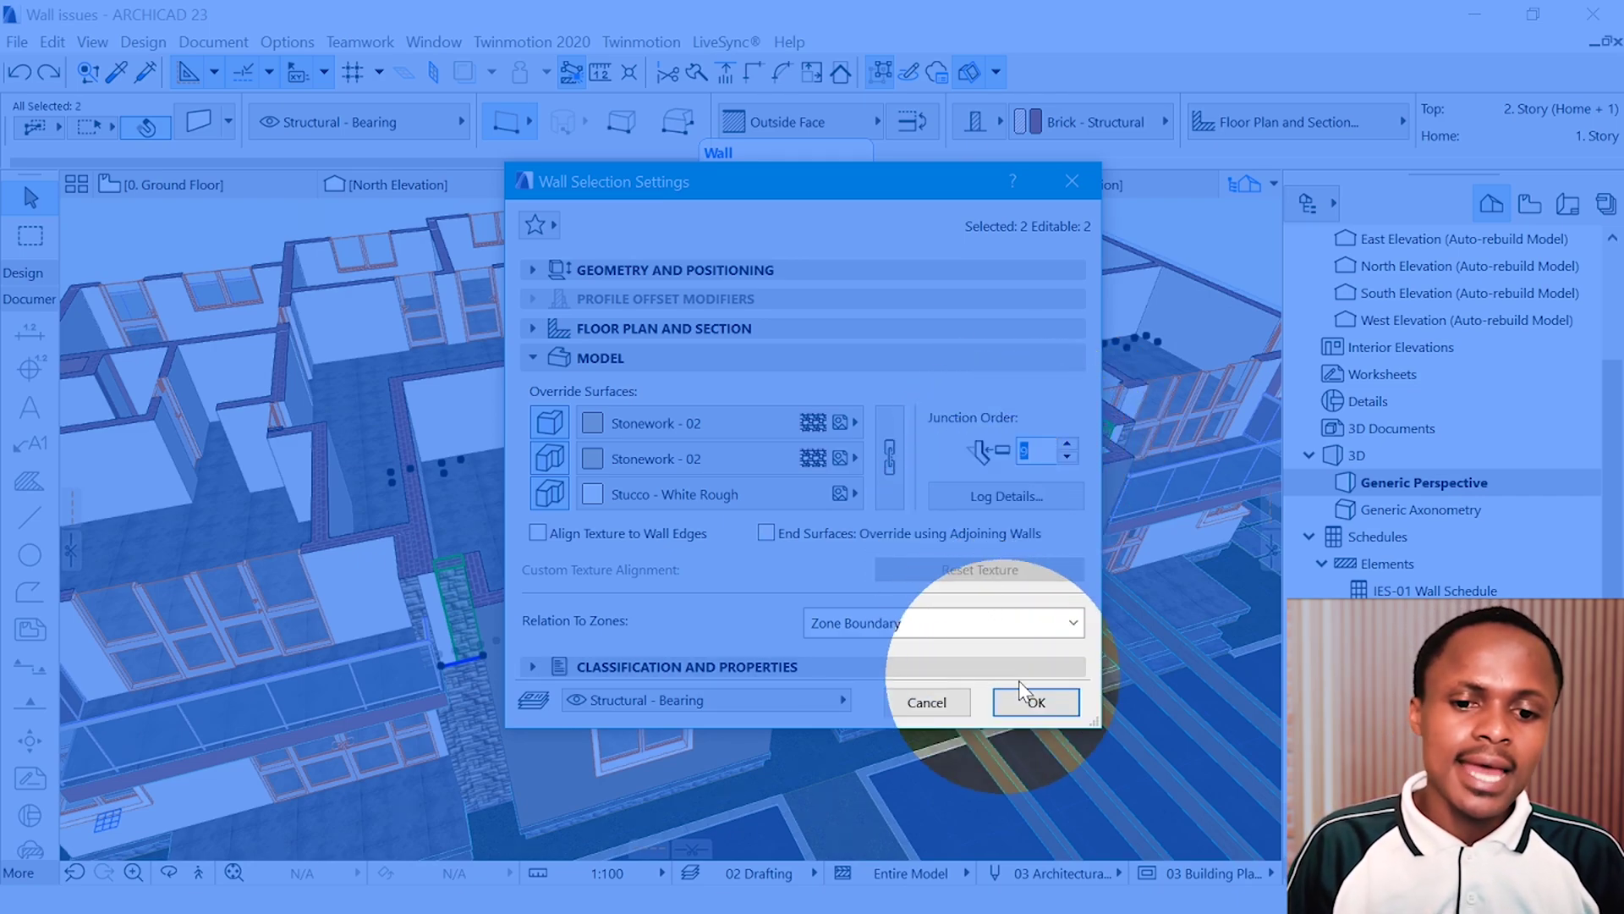
{"action": "left_click", "coordinate": [1030, 704]}
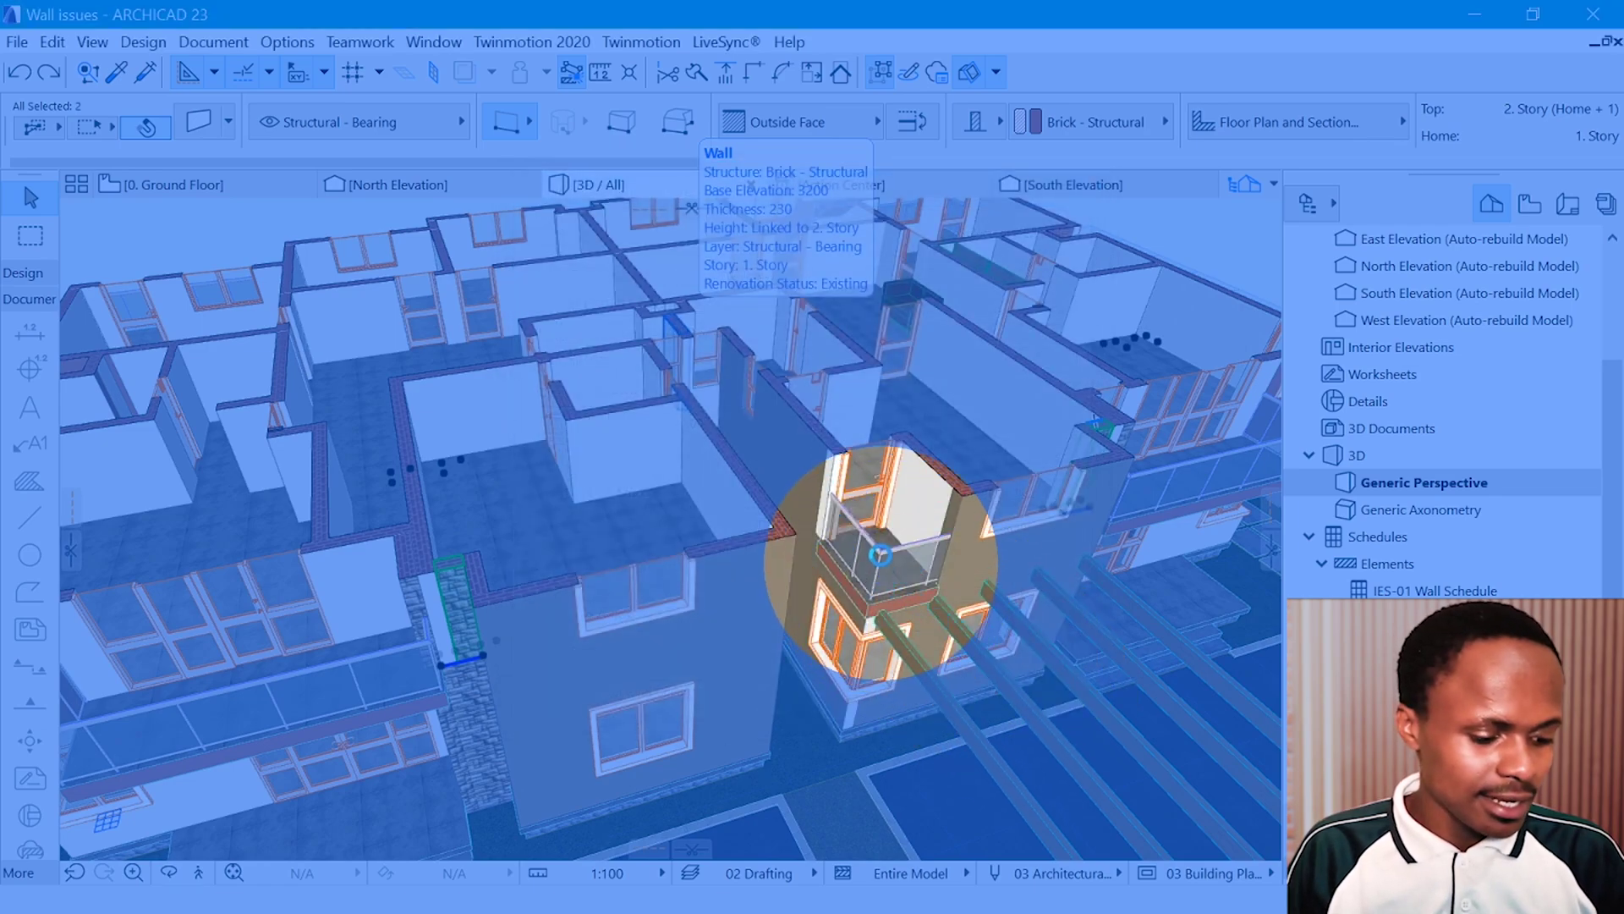
Deselect and zoom in on the stone column strip between the white stucco walls.
{"action": "key", "text": "Escape"}
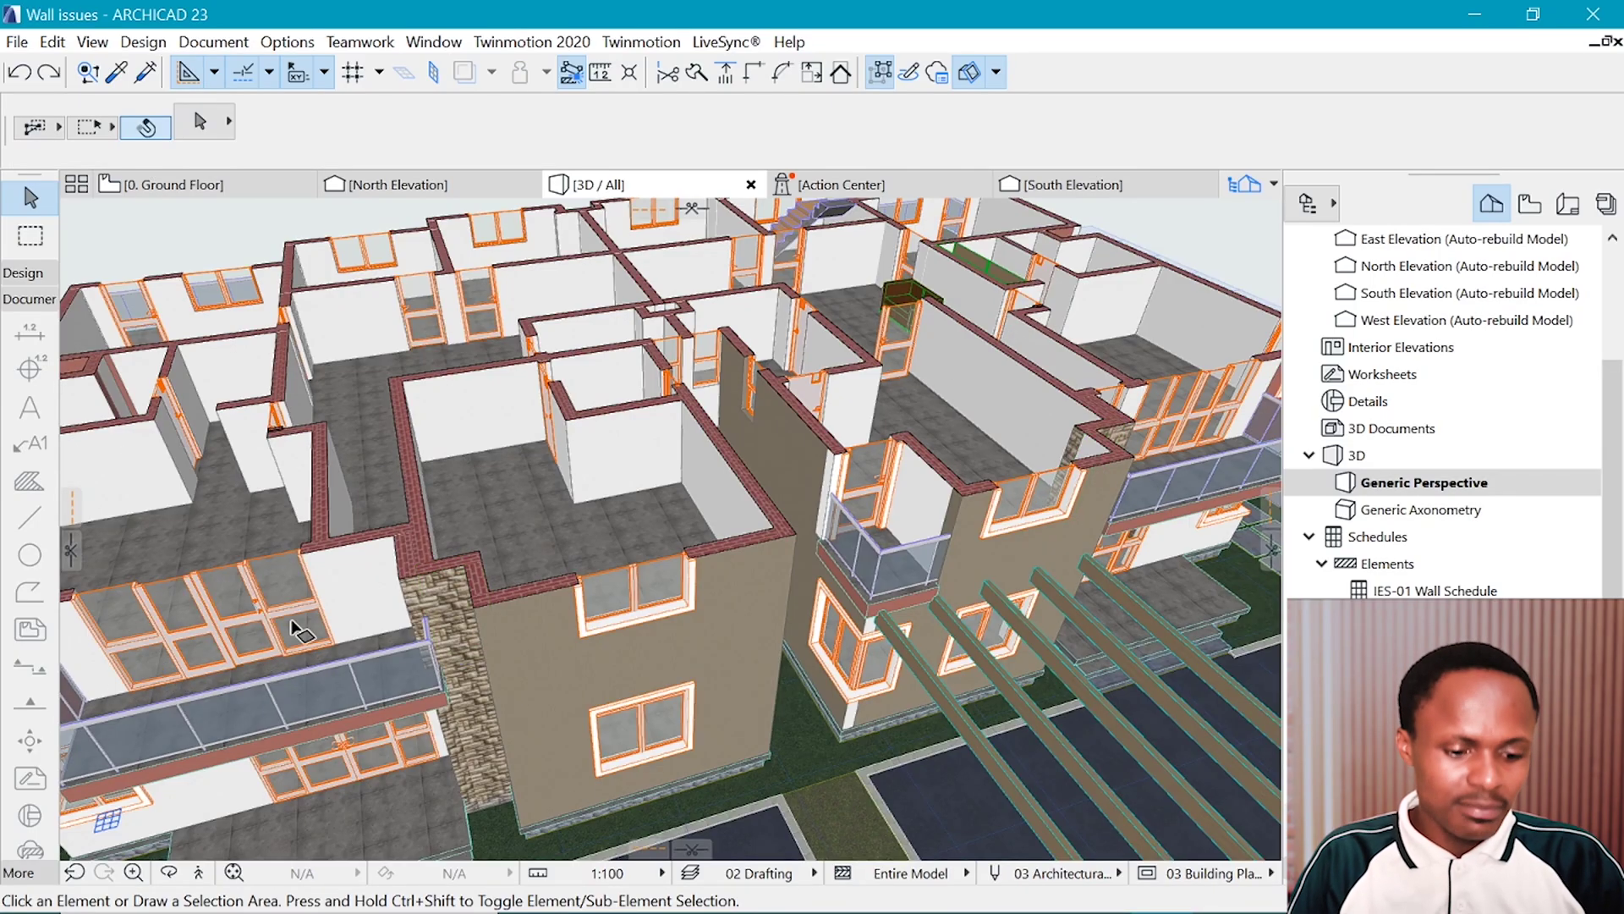
{"action": "middle_click_drag", "start_coordinate": [389, 584], "coordinate": [237, 466], "text": "shift"}
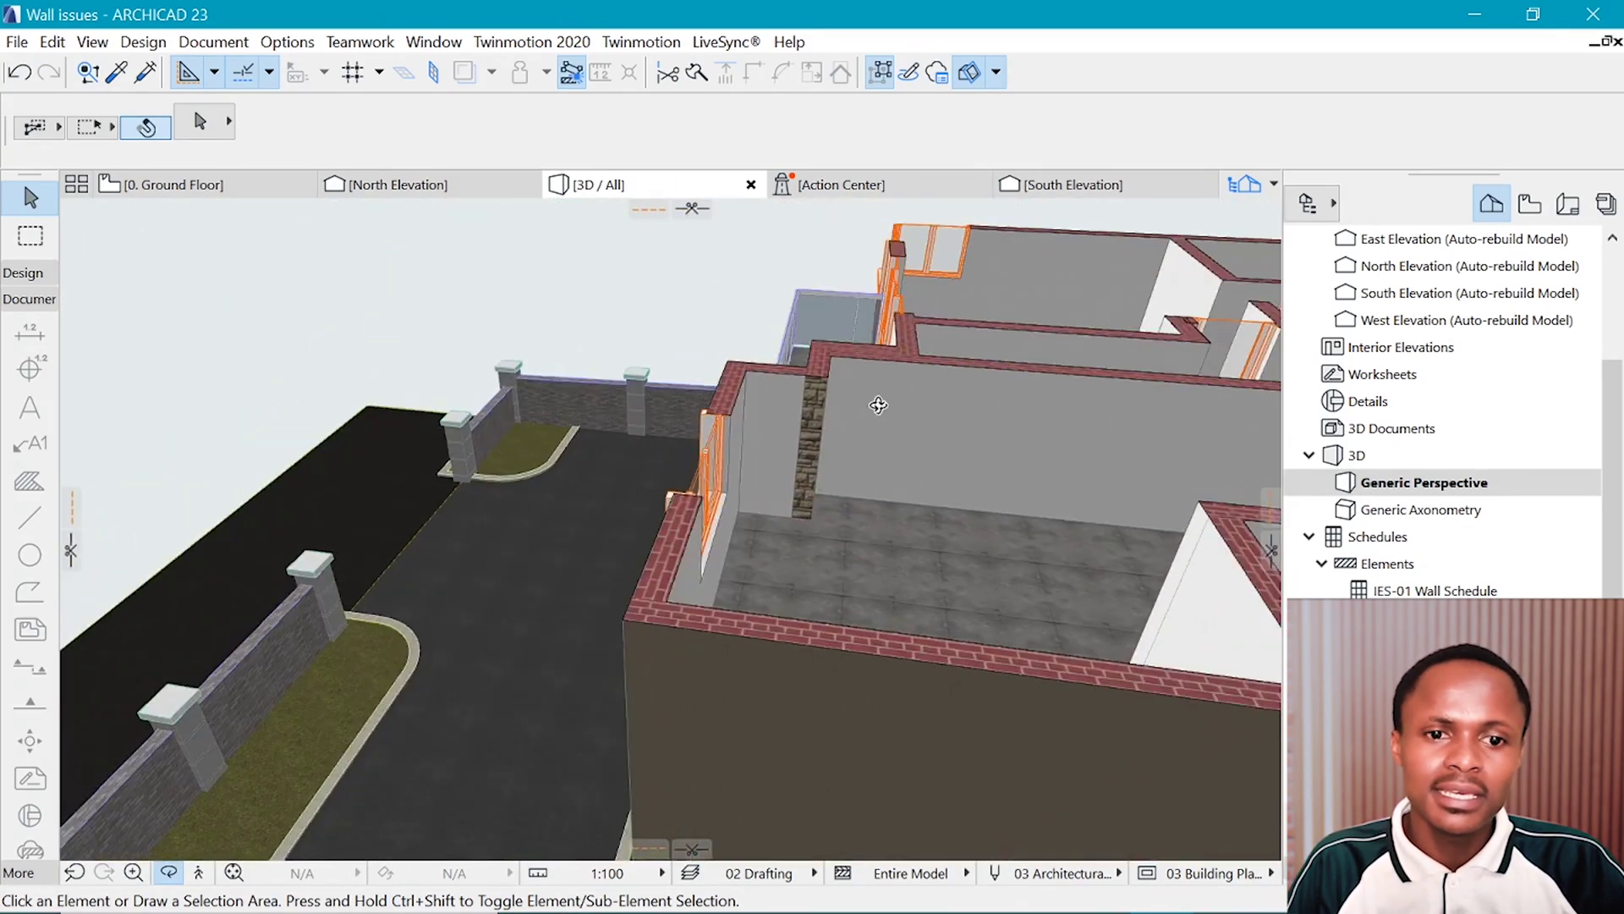
{"action": "scroll", "coordinate": [878, 405], "scroll_direction": "up", "scroll_amount": 10}
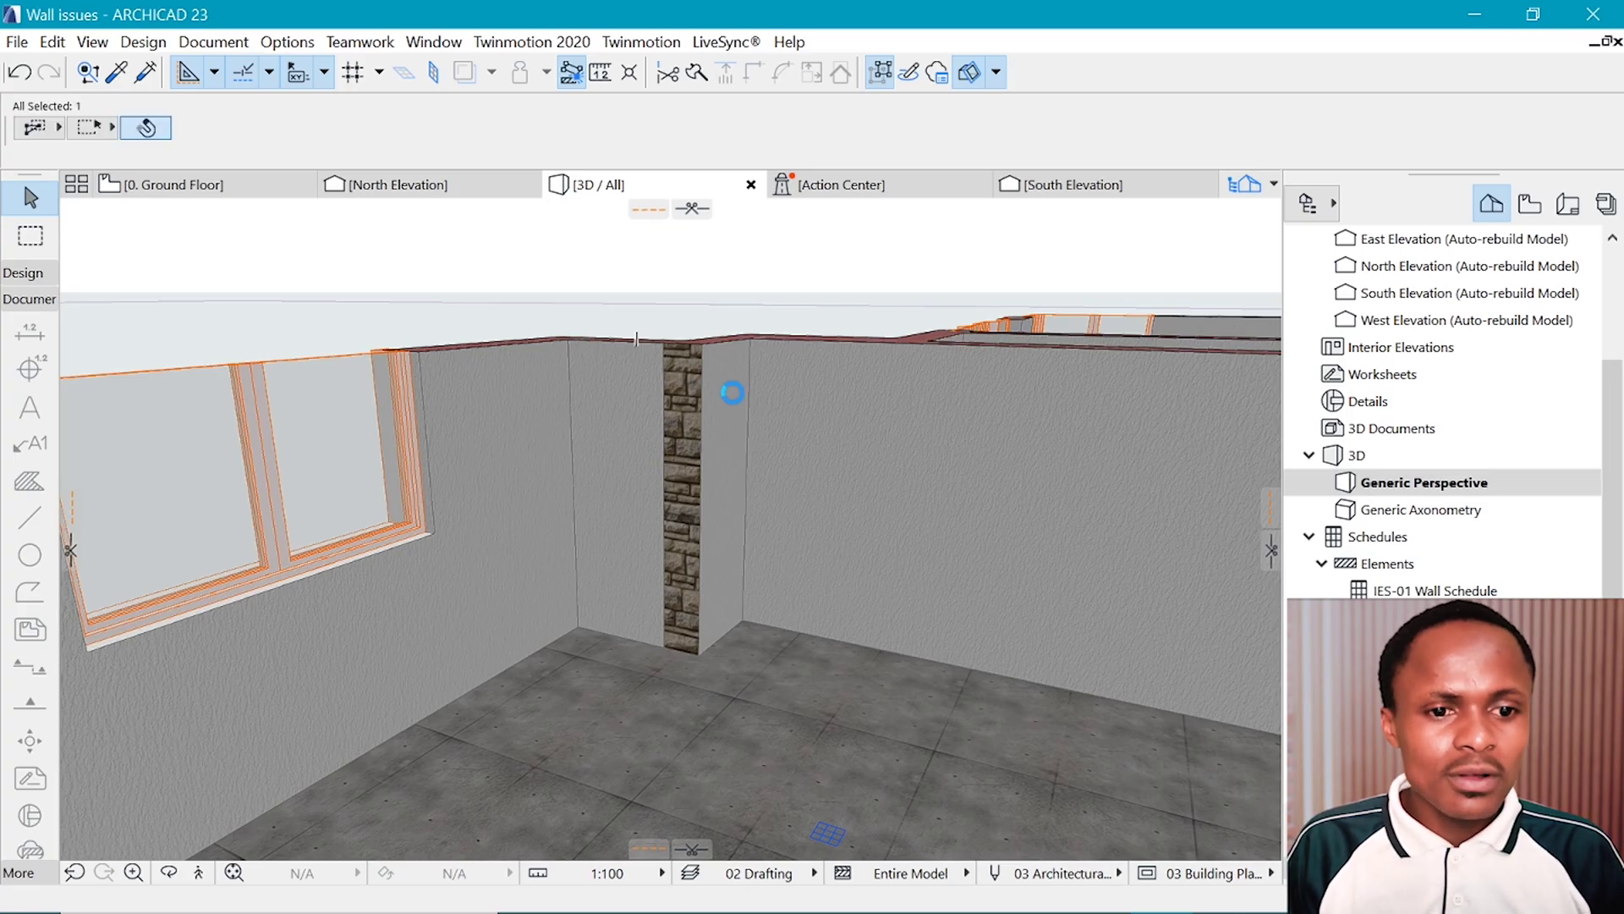
{"action": "left_click", "coordinate": [734, 393], "text": "shift"}
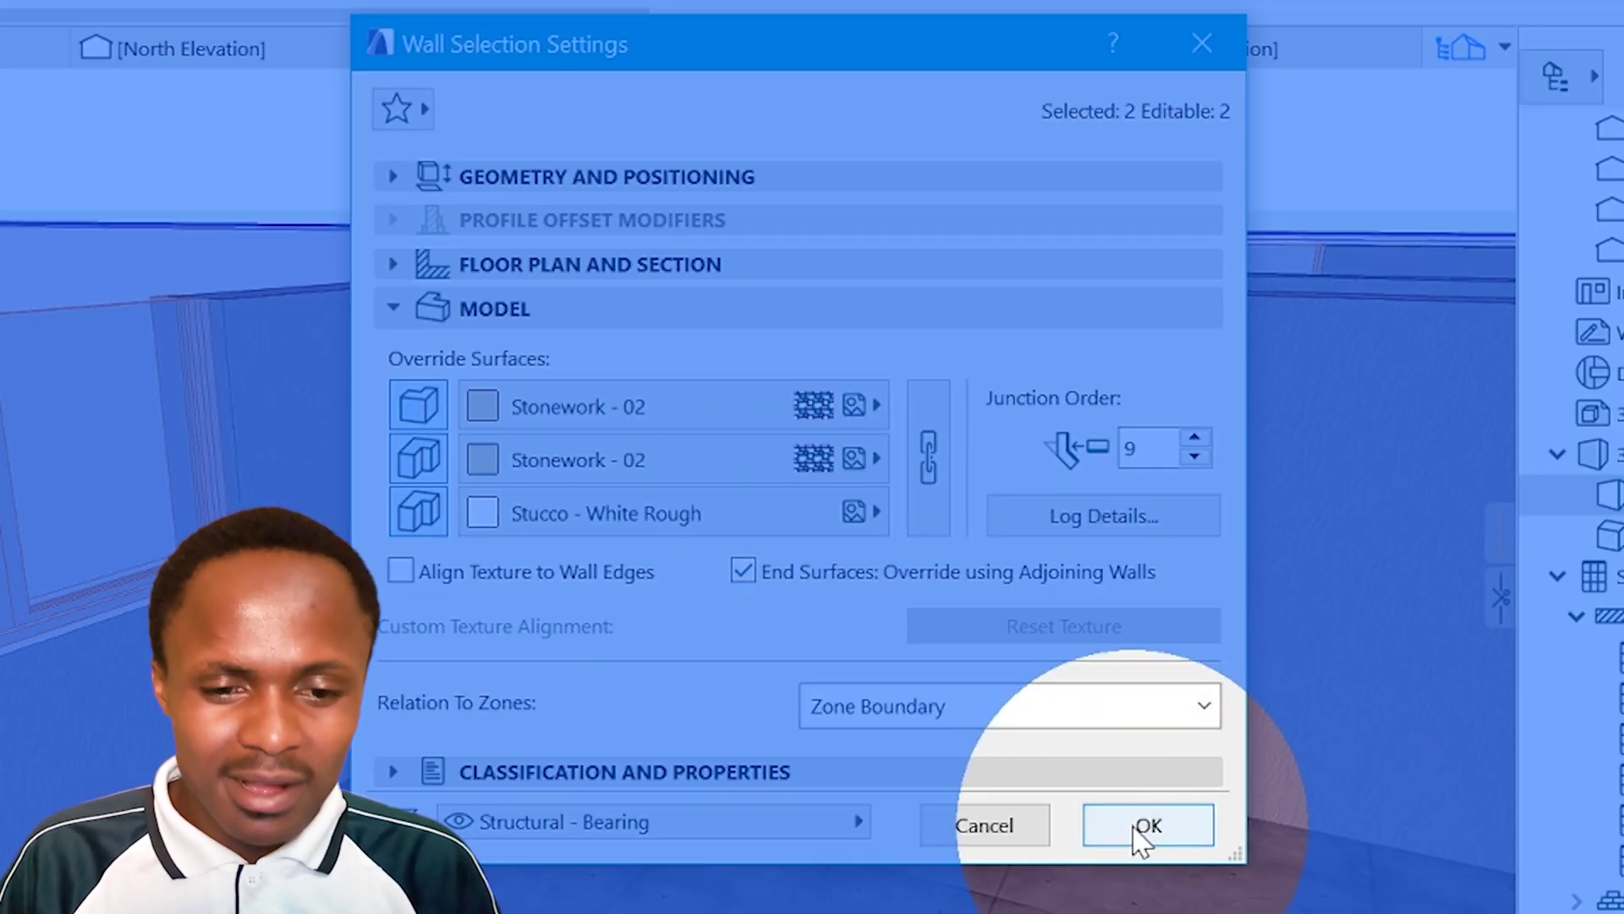
Set the stone column walls' End Surfaces to Override using Adjoining Walls, then deselect.
{"action": "left_click", "coordinate": [1137, 828]}
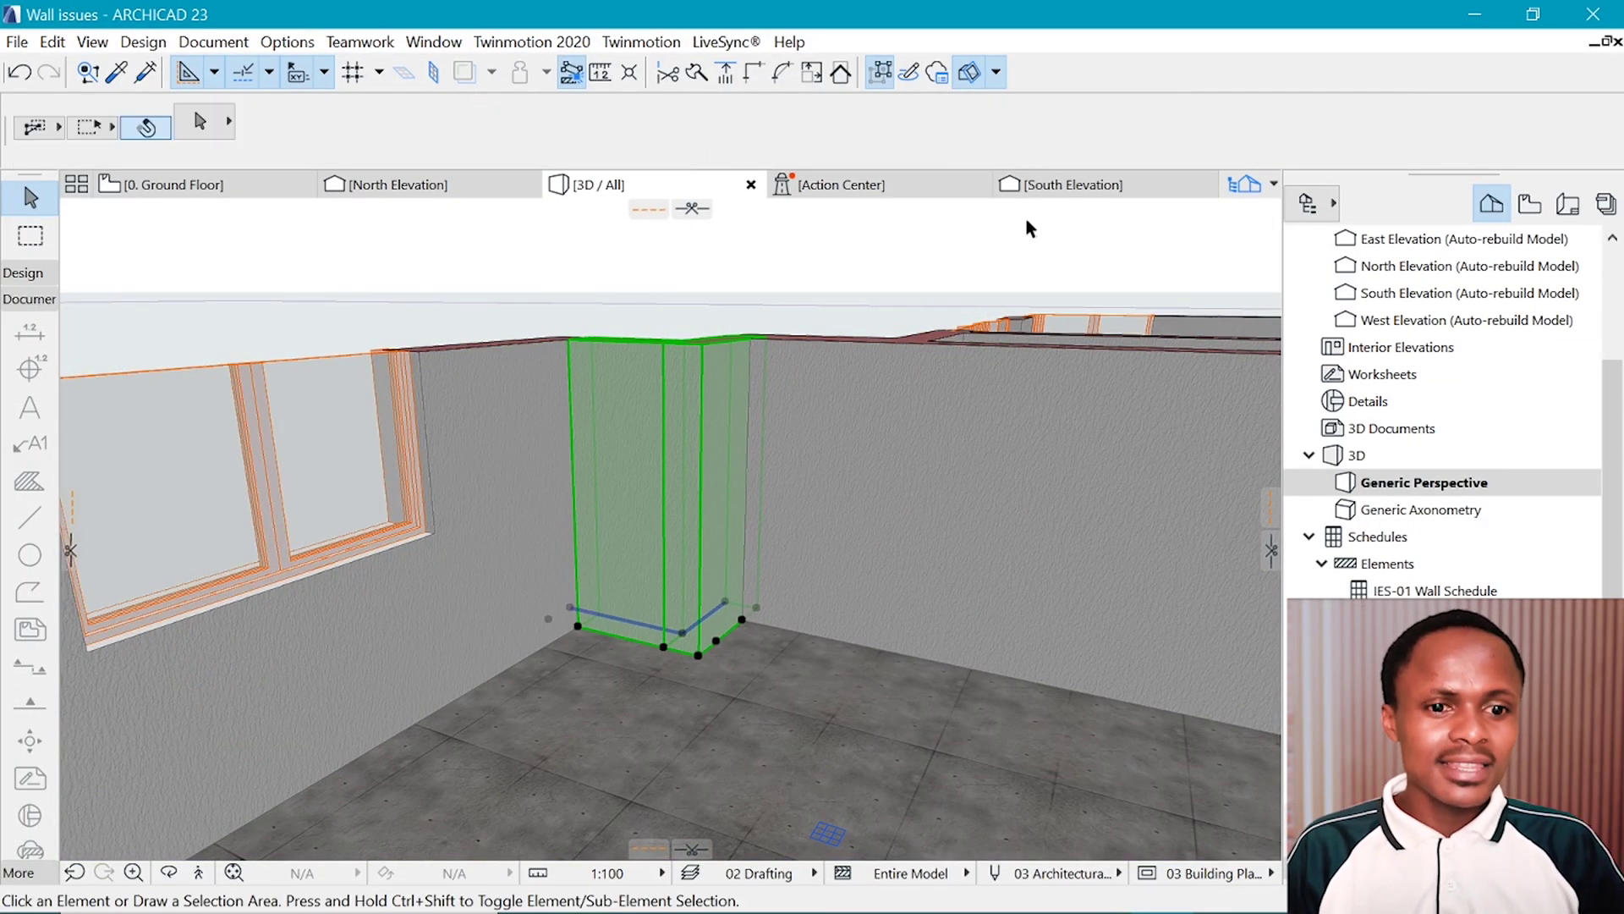
{"action": "left_click", "coordinate": [1027, 221]}
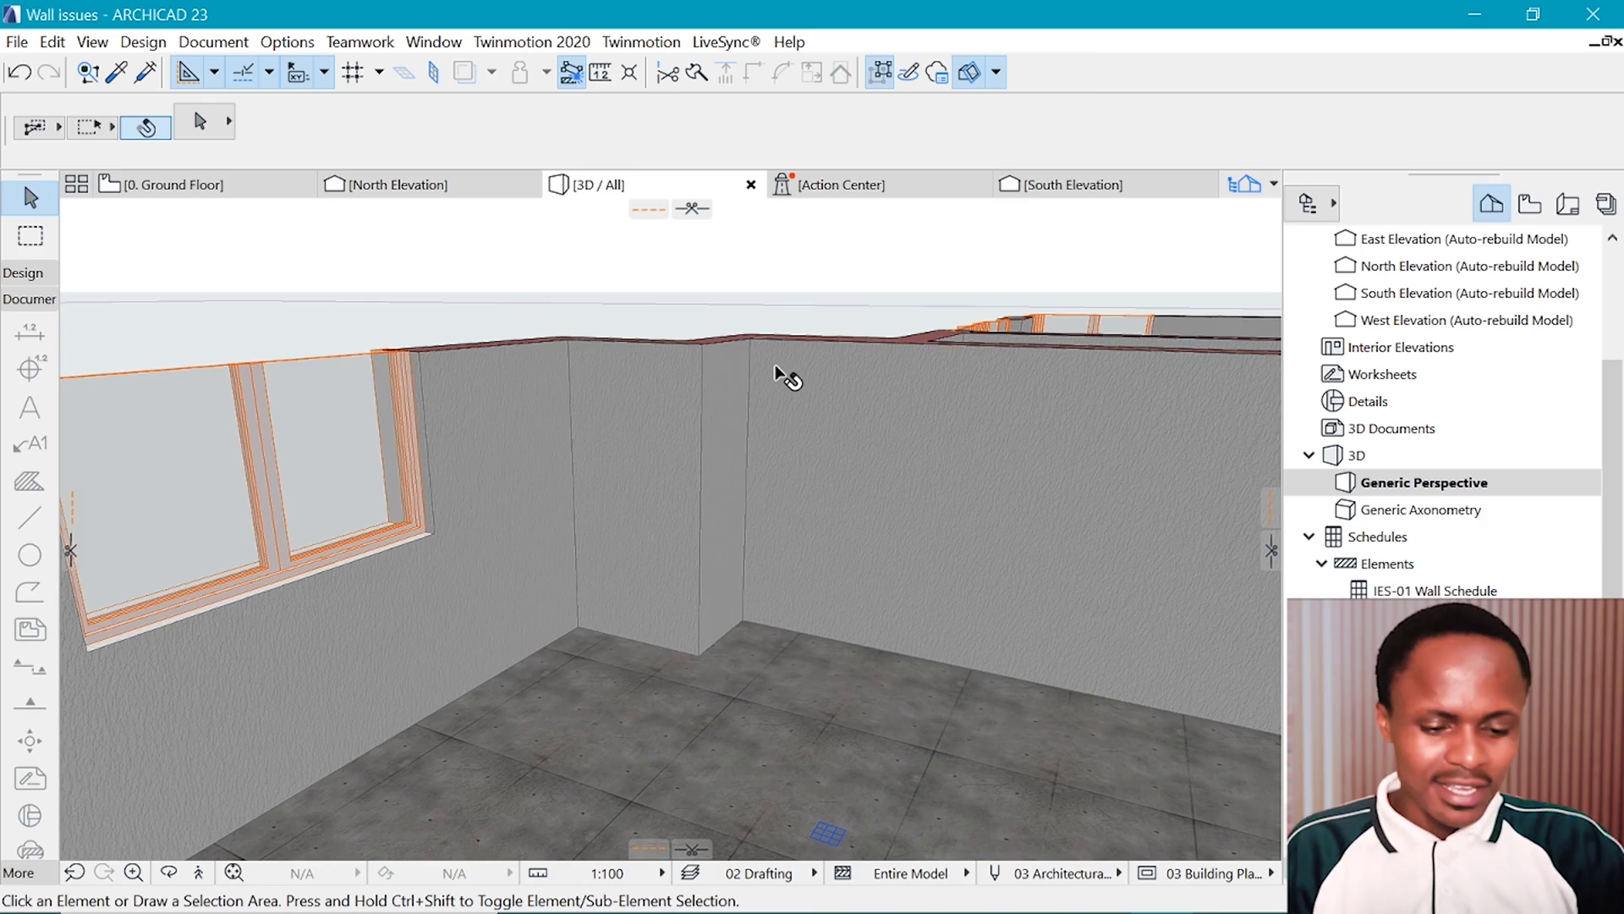
Orbit around the house past the stone pier and zoom to the balcony wall corner.
{"action": "key", "text": "shift+o"}
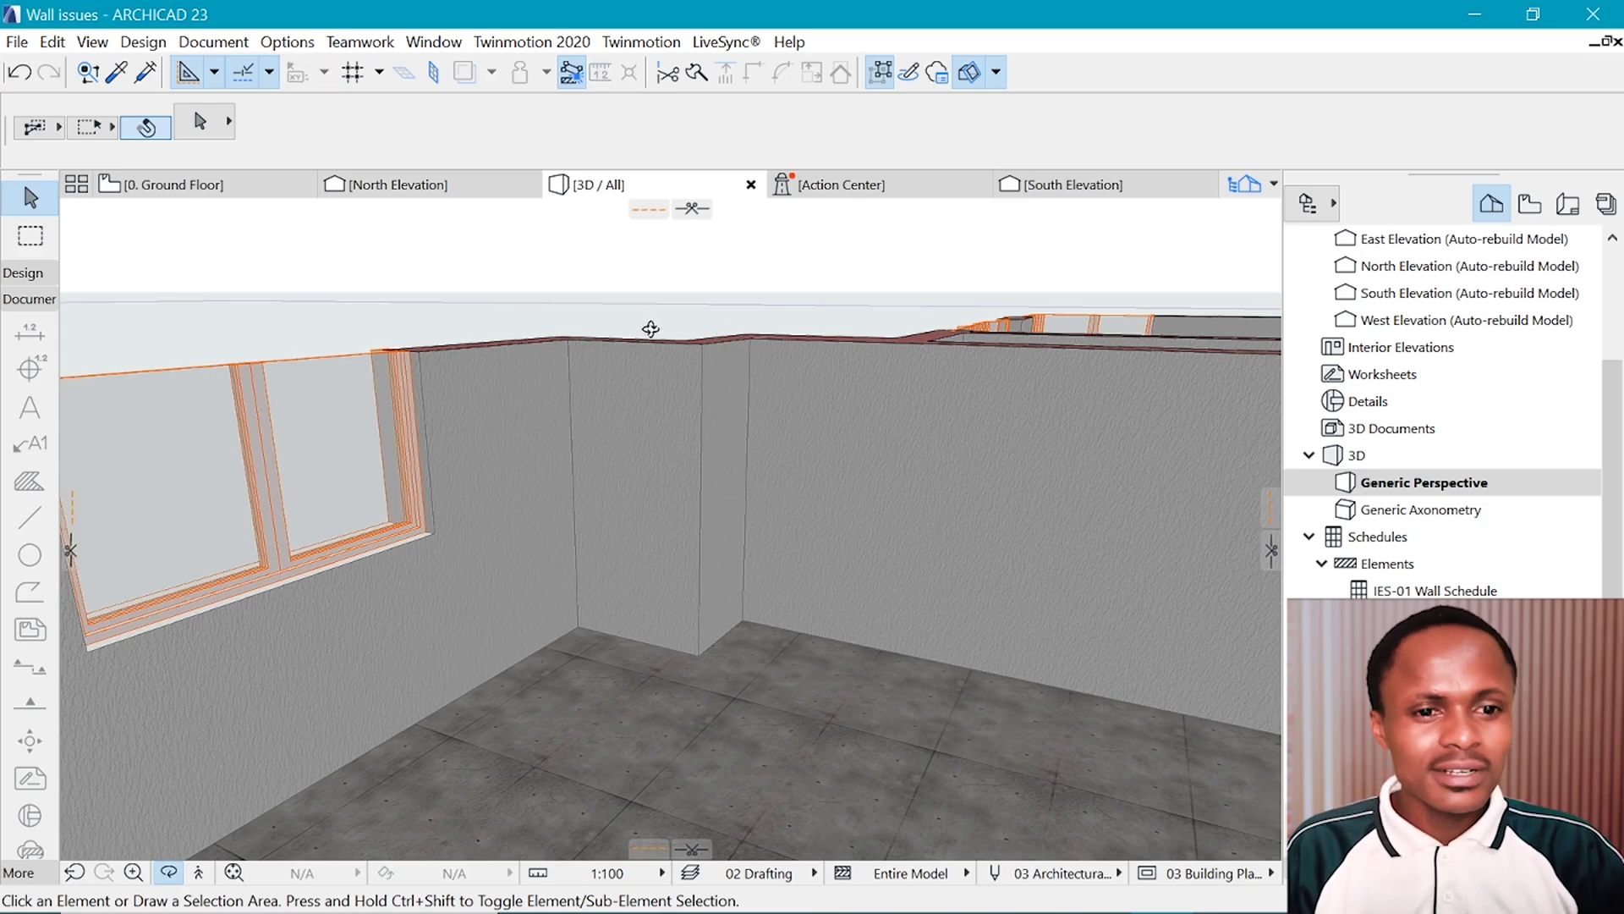
{"action": "left_click_drag", "start_coordinate": [650, 329], "coordinate": [838, 412]}
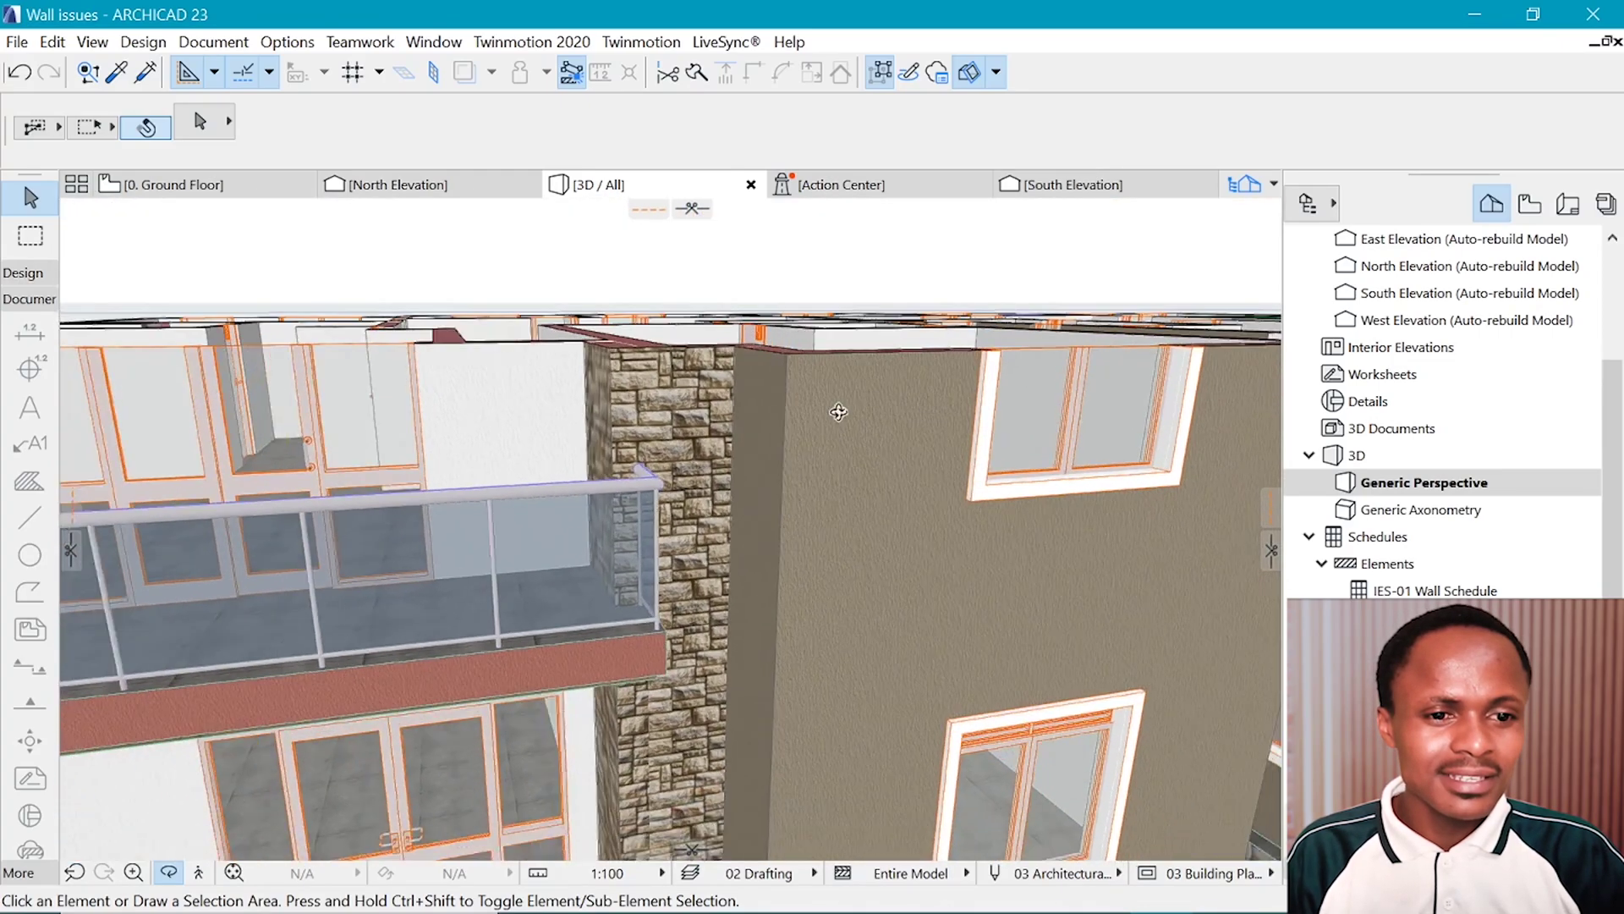
{"action": "left_click_drag", "start_coordinate": [681, 412], "coordinate": [779, 521]}
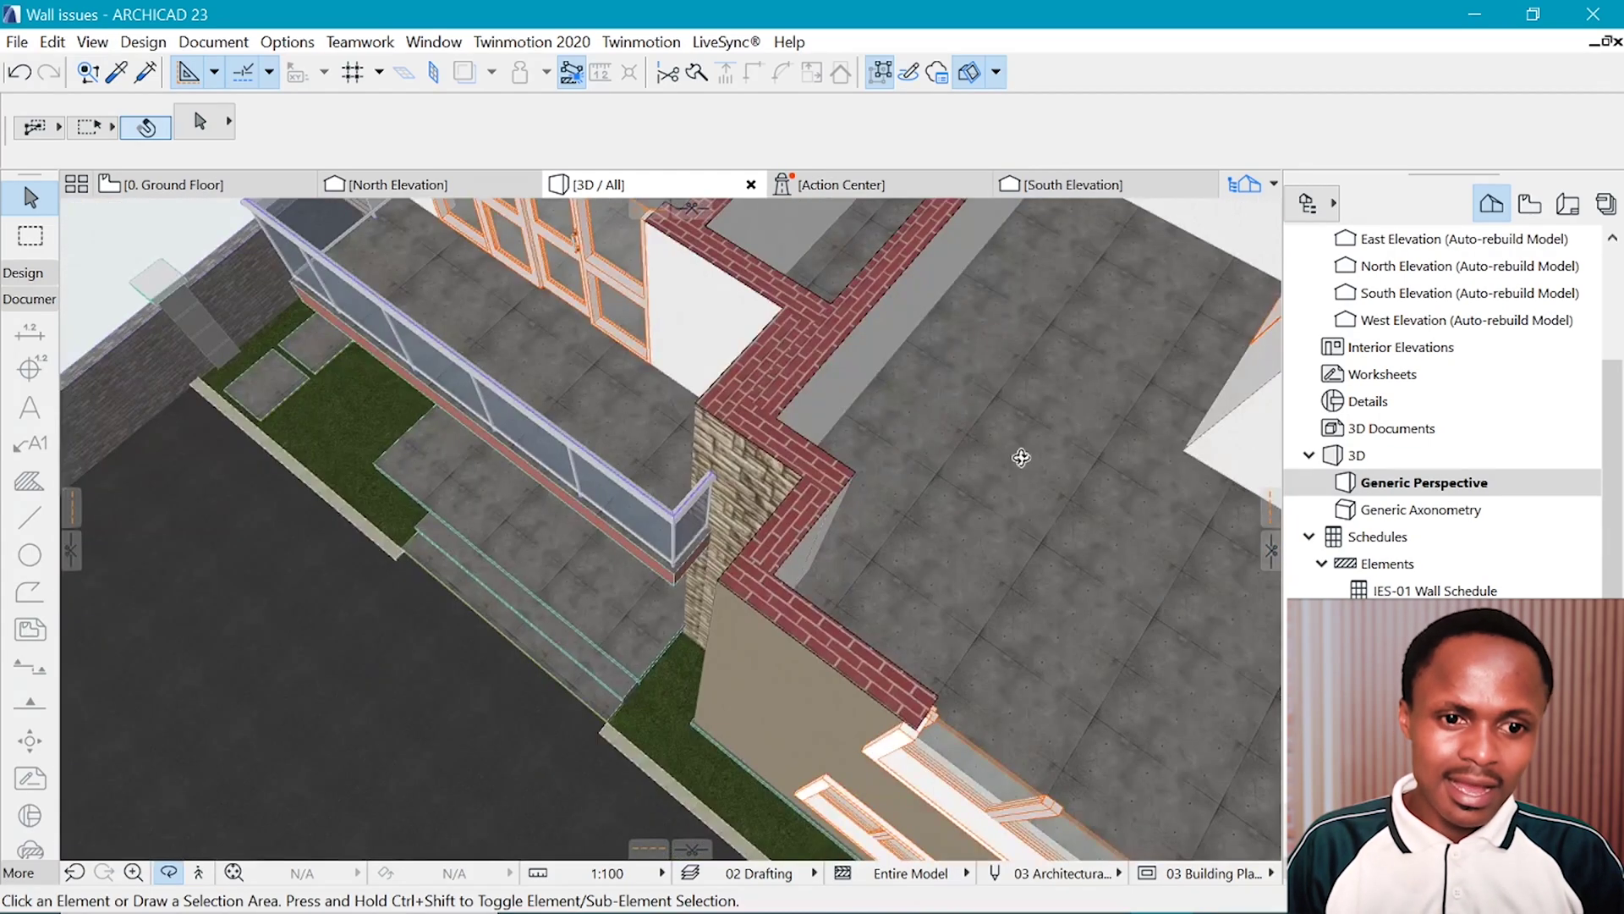
{"action": "left_click_drag", "start_coordinate": [940, 450], "coordinate": [492, 343]}
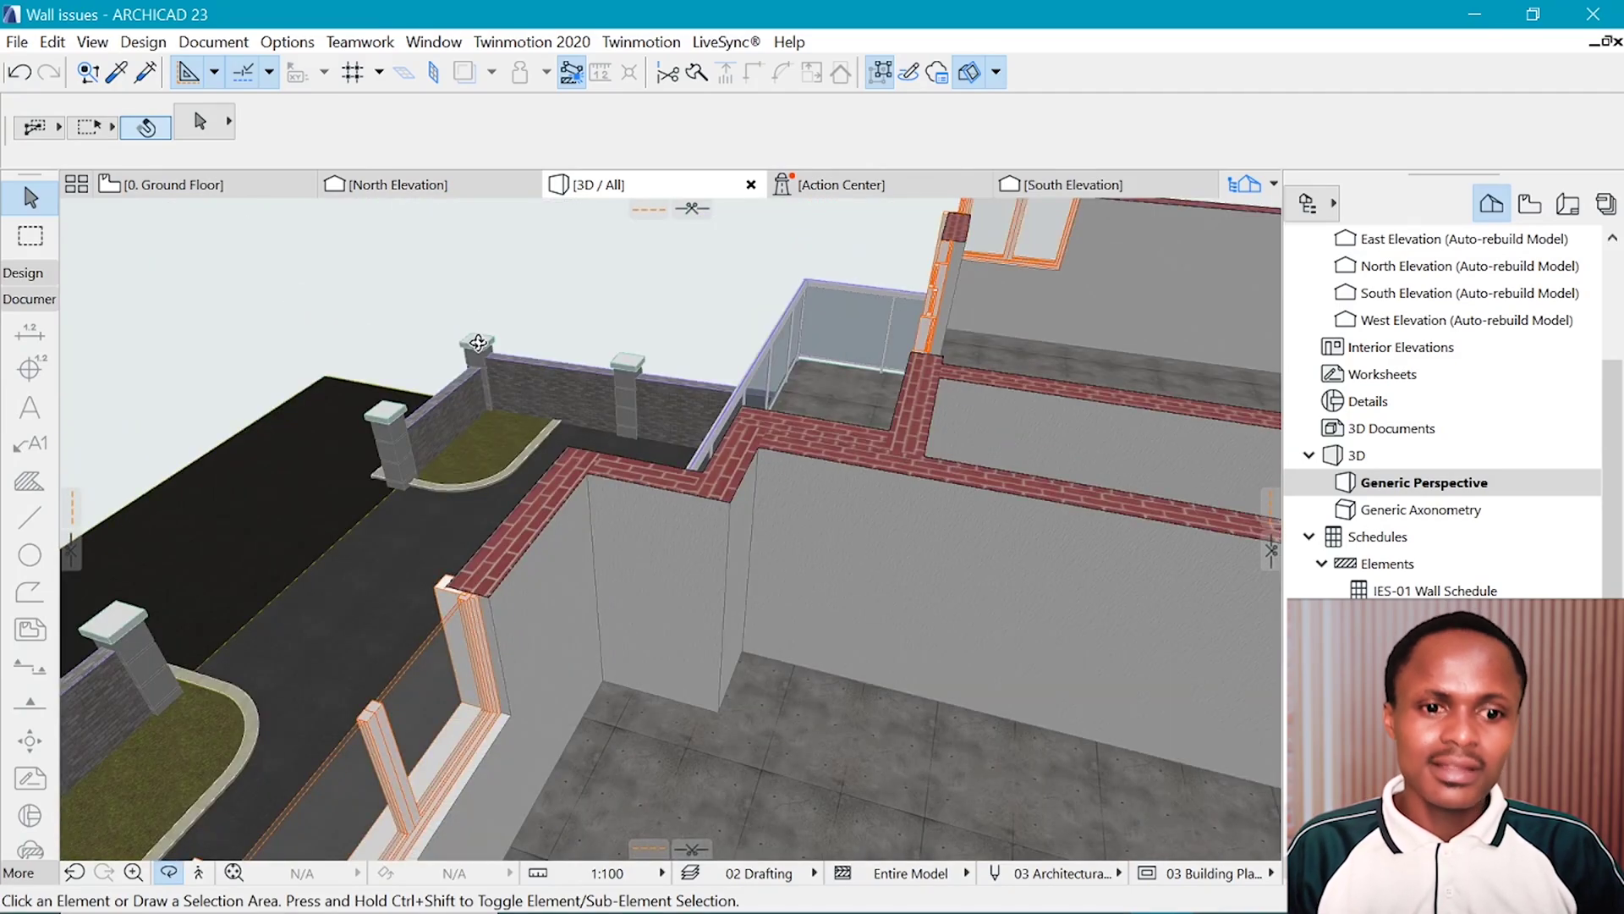
{"action": "left_click_drag", "start_coordinate": [476, 342], "coordinate": [573, 375]}
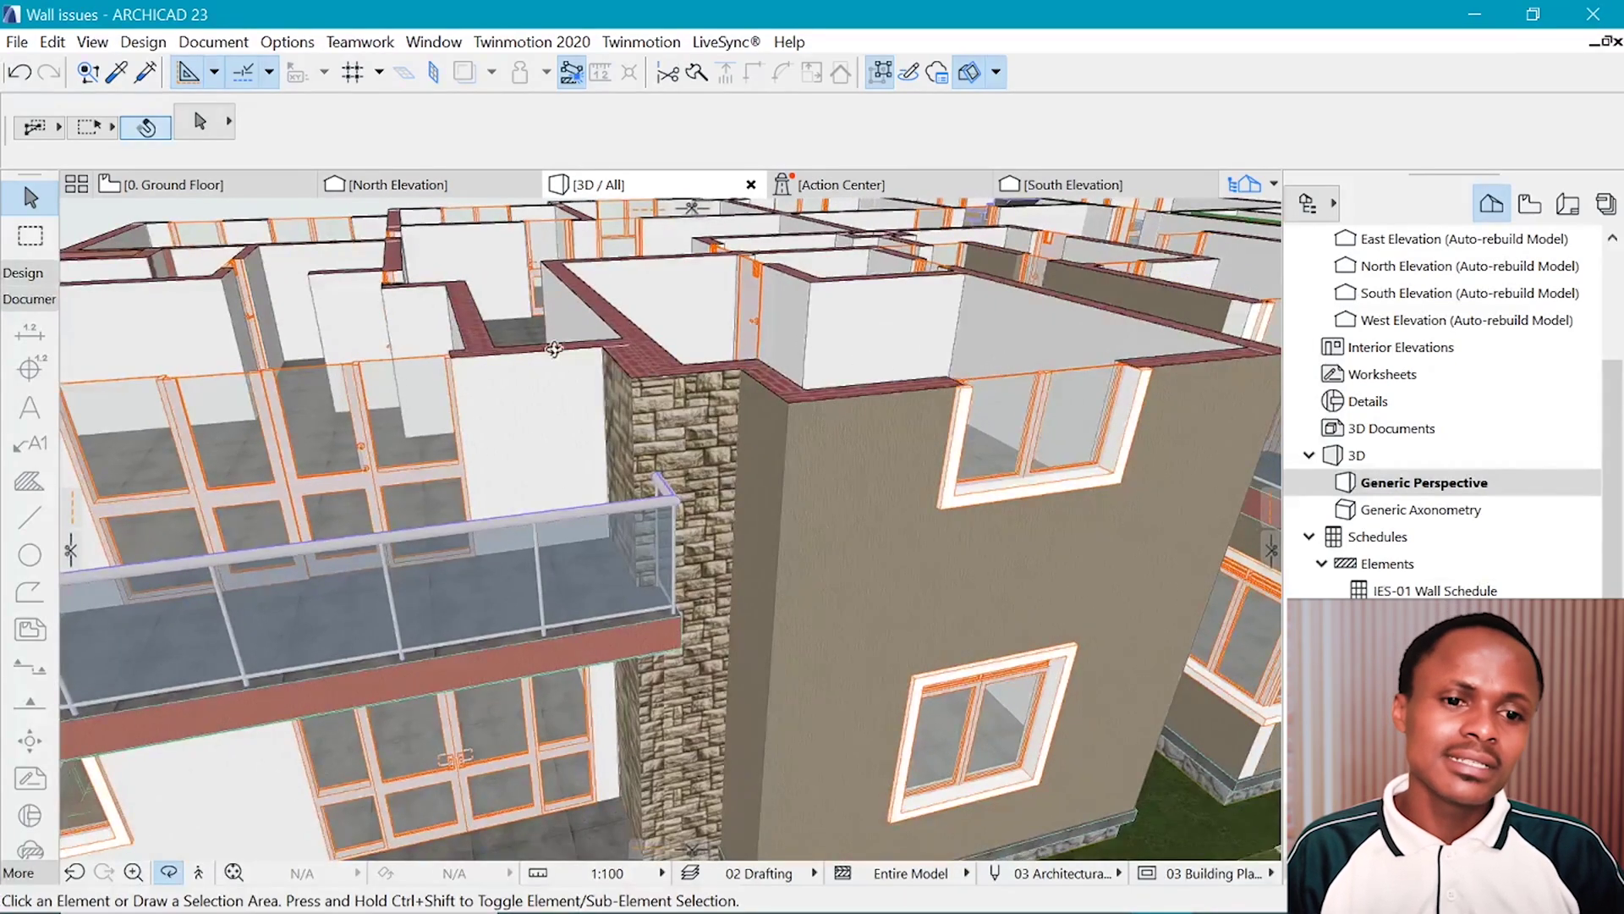
{"action": "left_click_drag", "start_coordinate": [989, 384], "coordinate": [805, 414]}
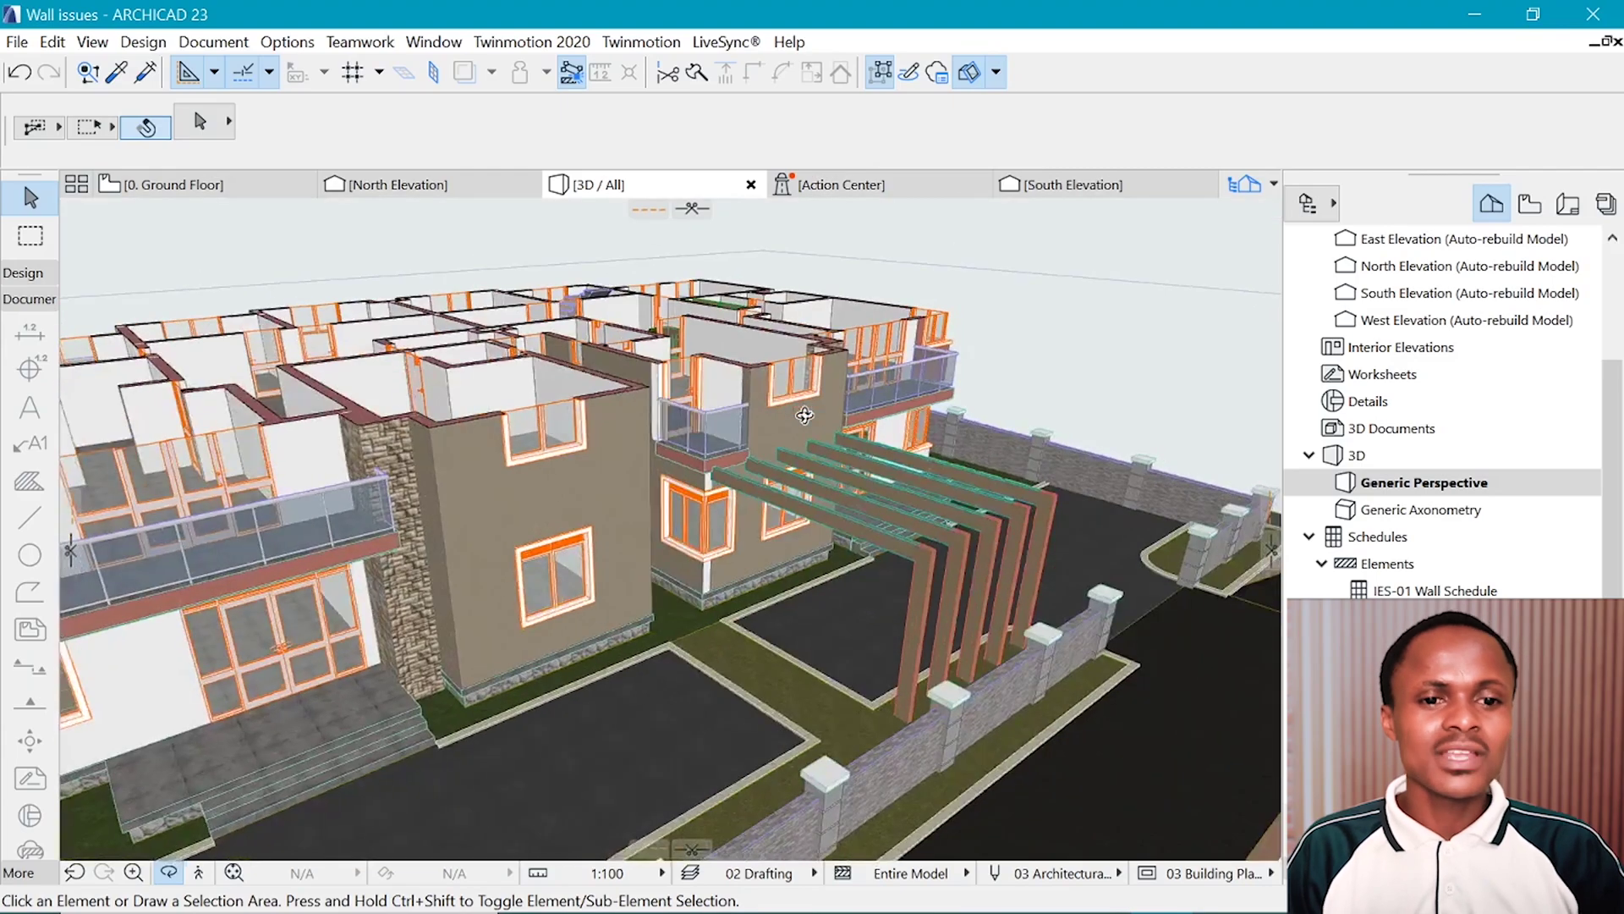
{"action": "scroll", "coordinate": [766, 370], "scroll_direction": "up", "scroll_amount": 10}
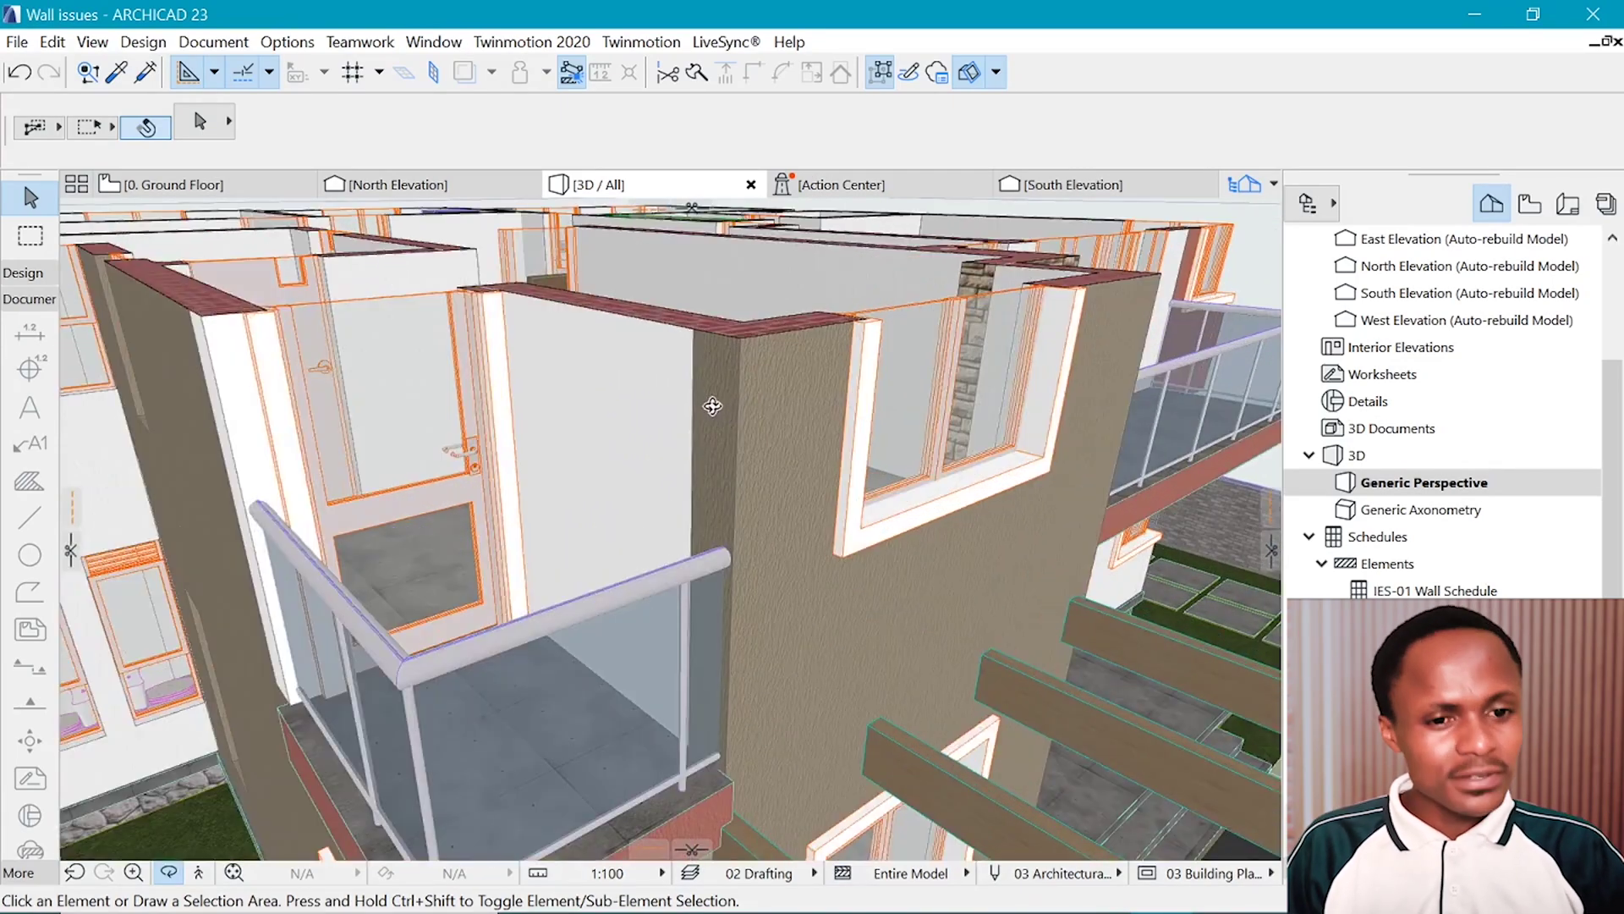
Turn on End Surfaces: Override using Adjoining Walls for both balcony corner walls.
{"action": "left_click", "coordinate": [741, 350]}
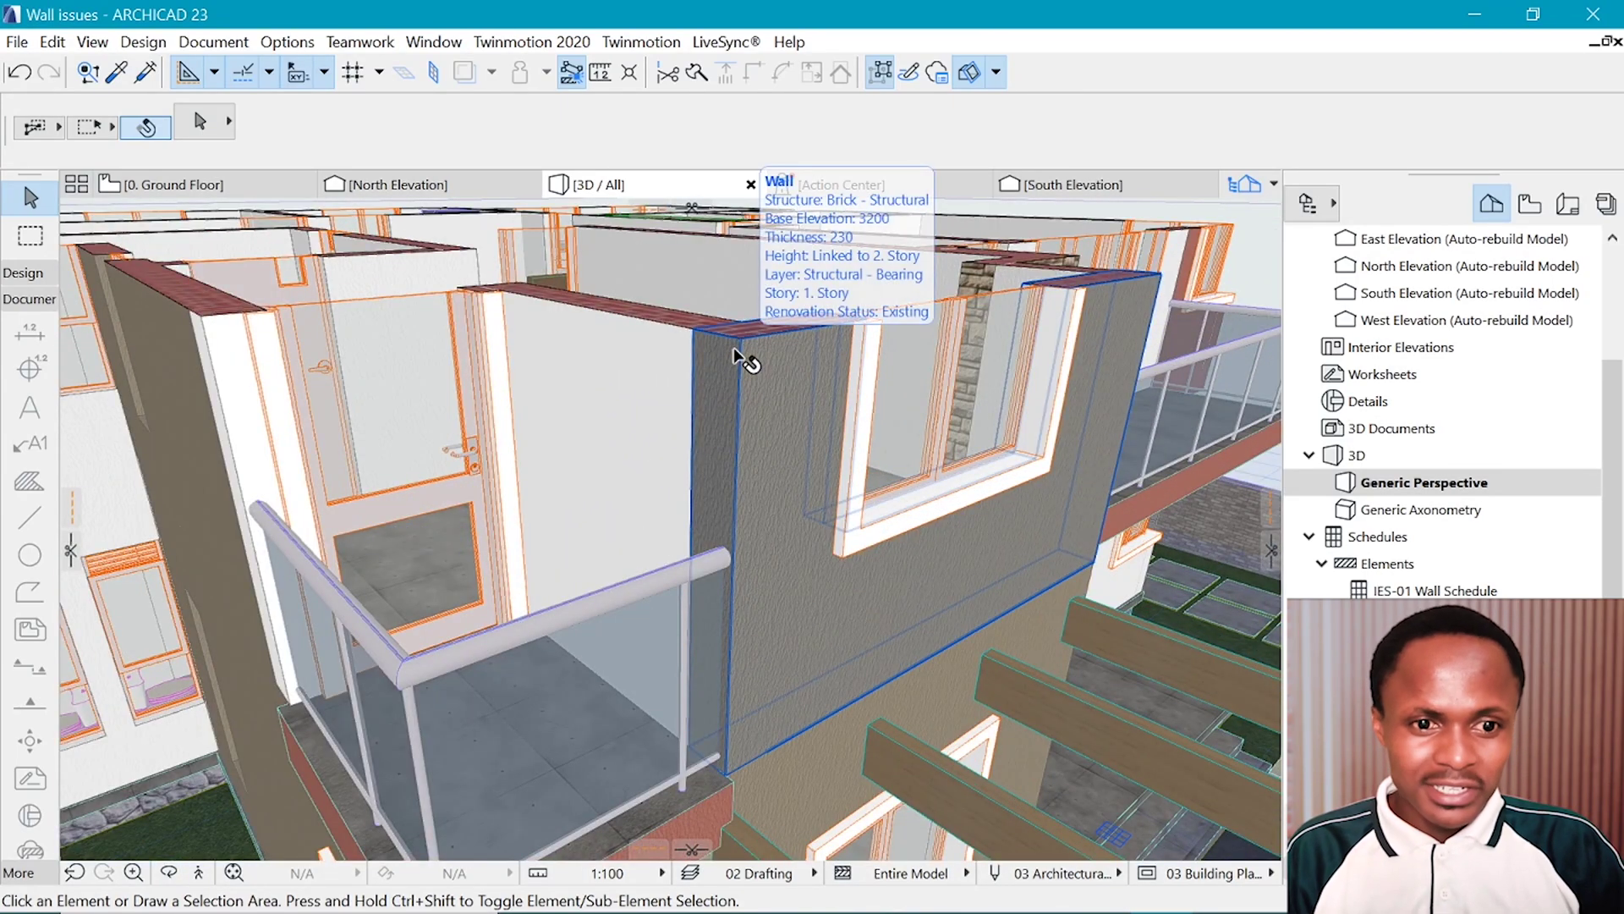
{"action": "key", "text": "Escape"}
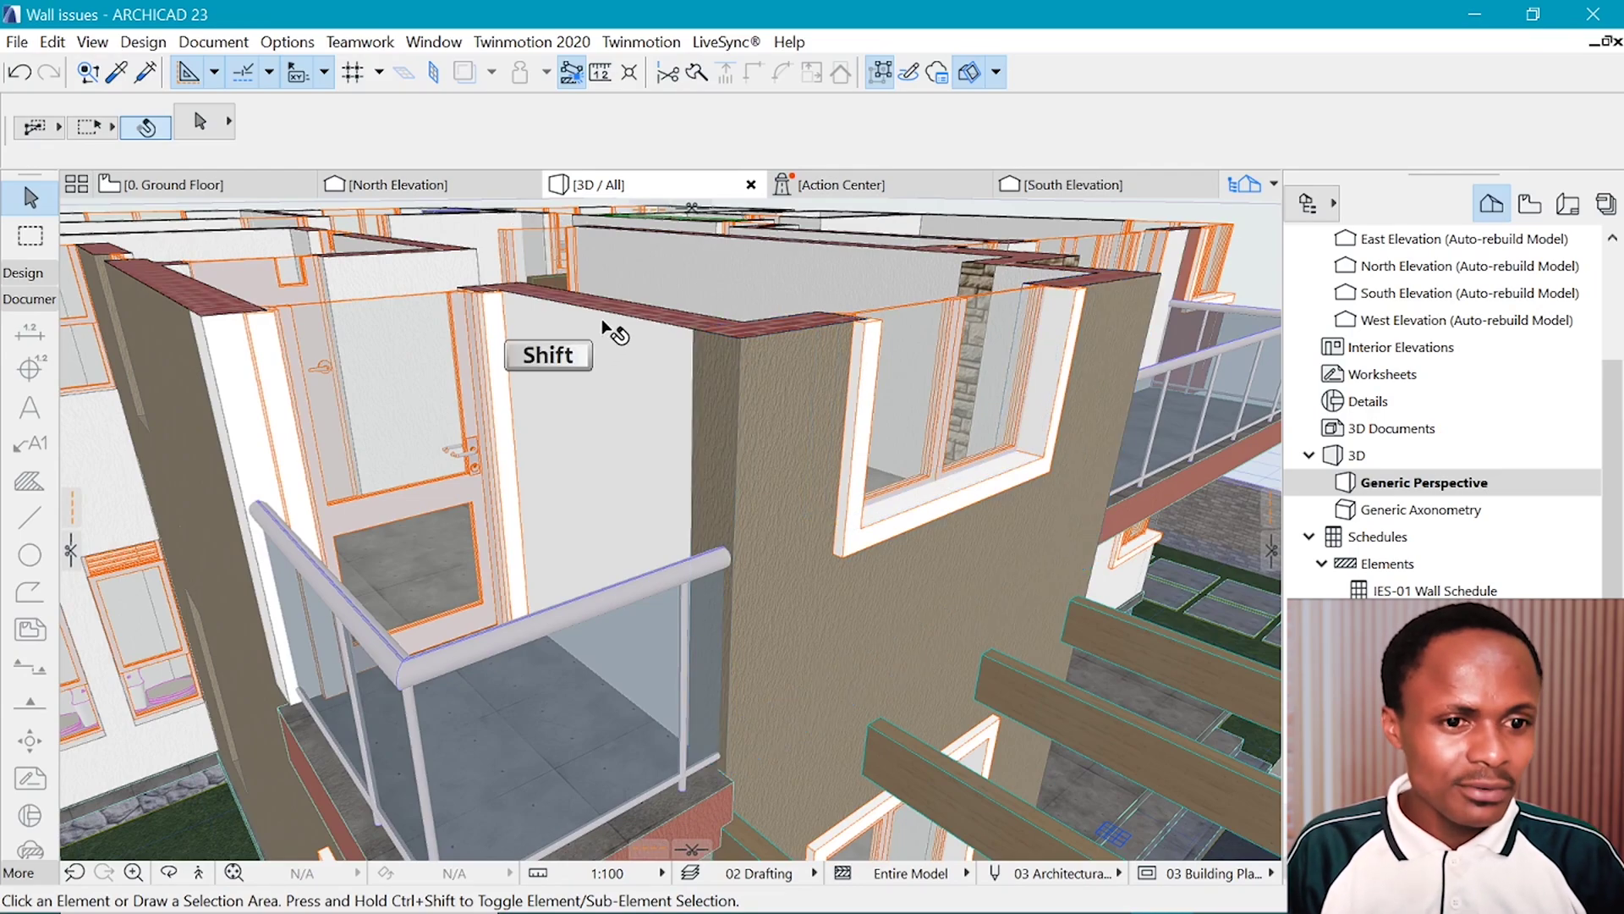
{"action": "left_click", "coordinate": [788, 335], "text": "shift"}
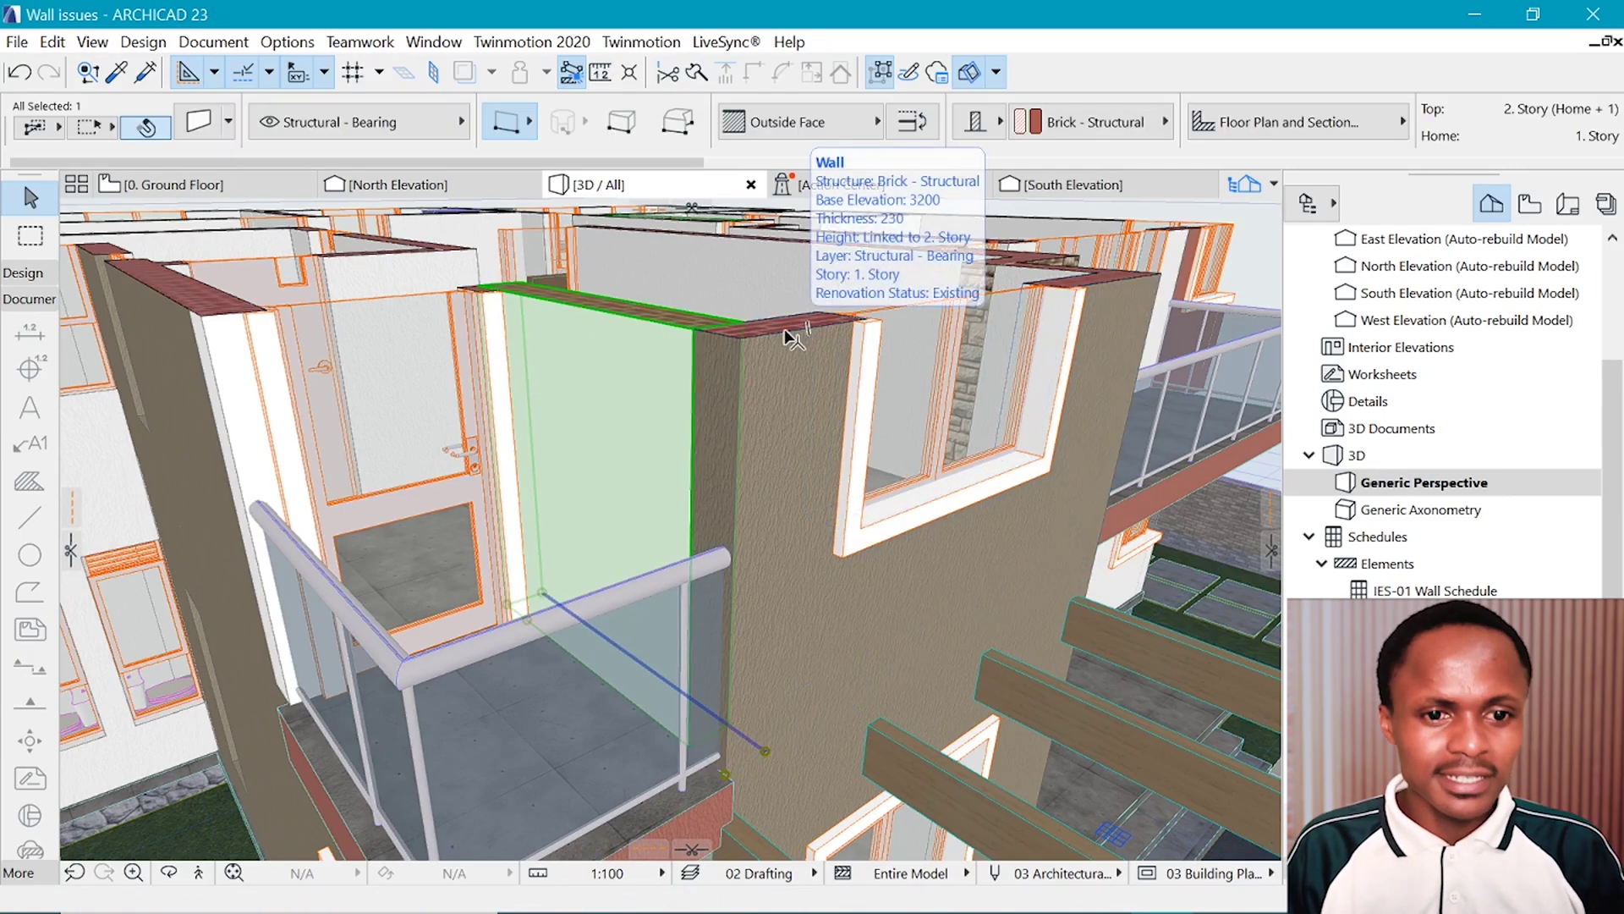
{"action": "left_click", "coordinate": [789, 336], "text": "shift"}
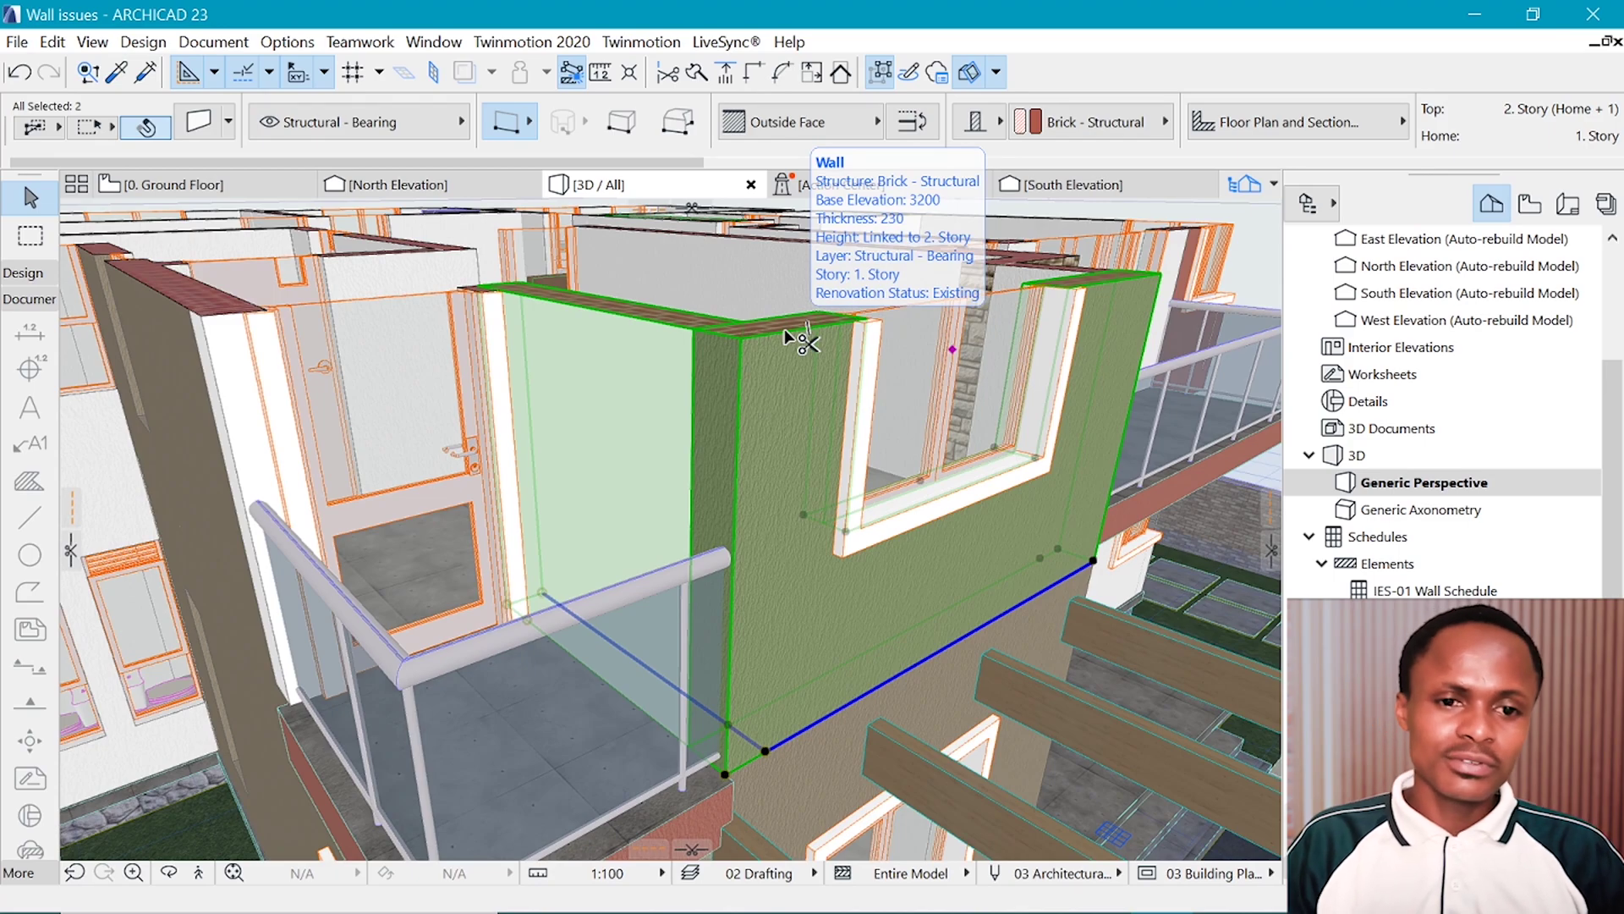
{"action": "key", "text": "ctrl+t"}
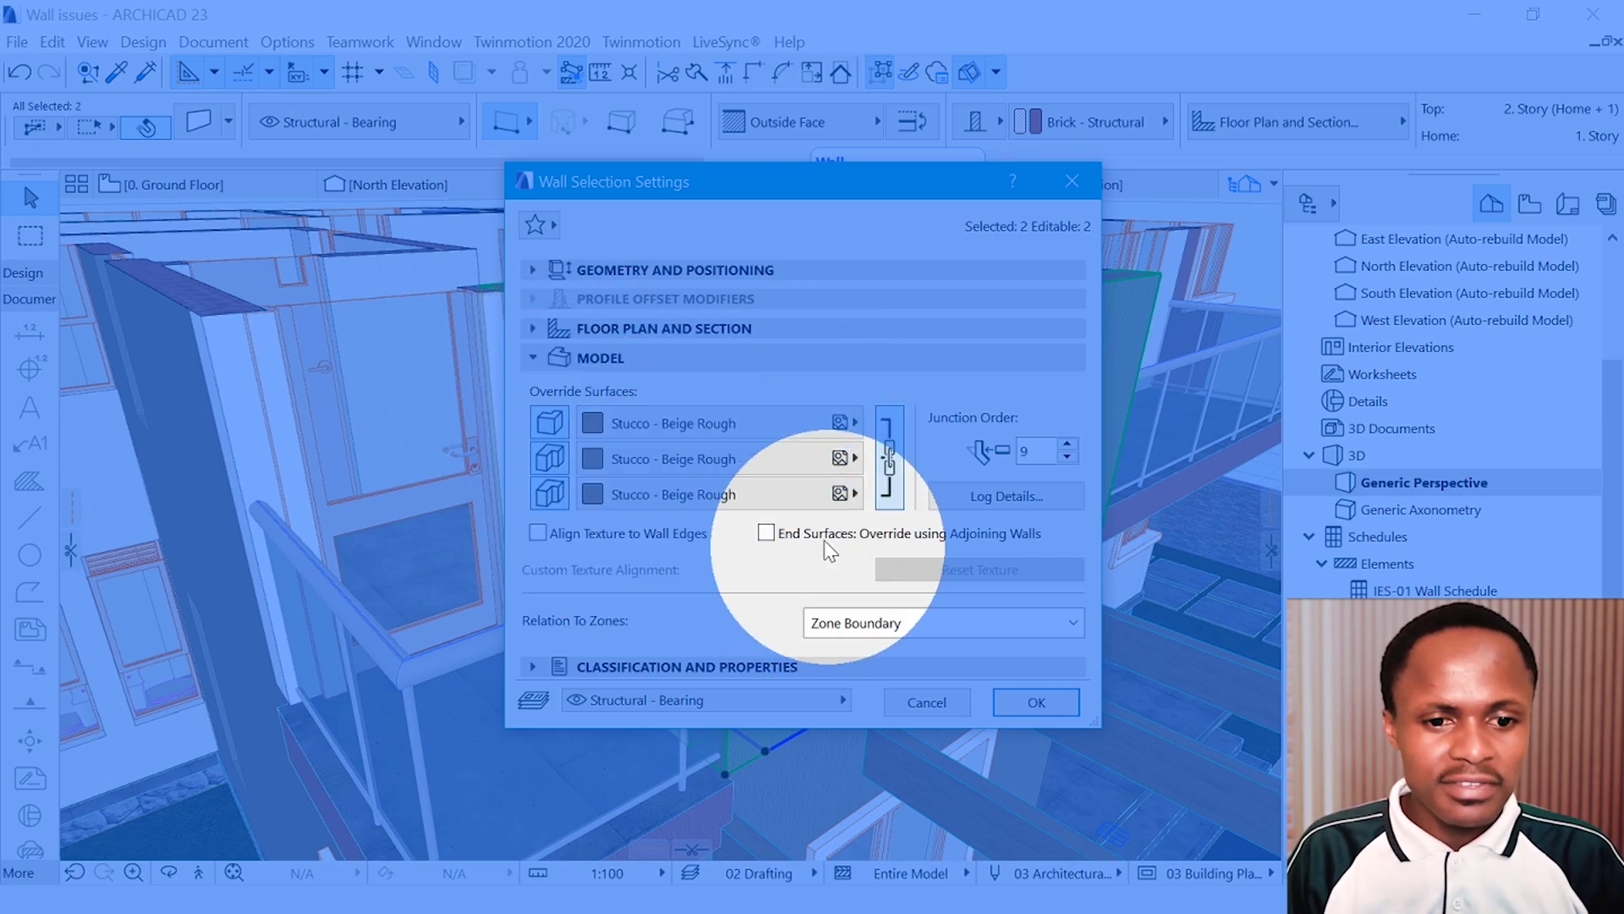
{"action": "left_click", "coordinate": [850, 534]}
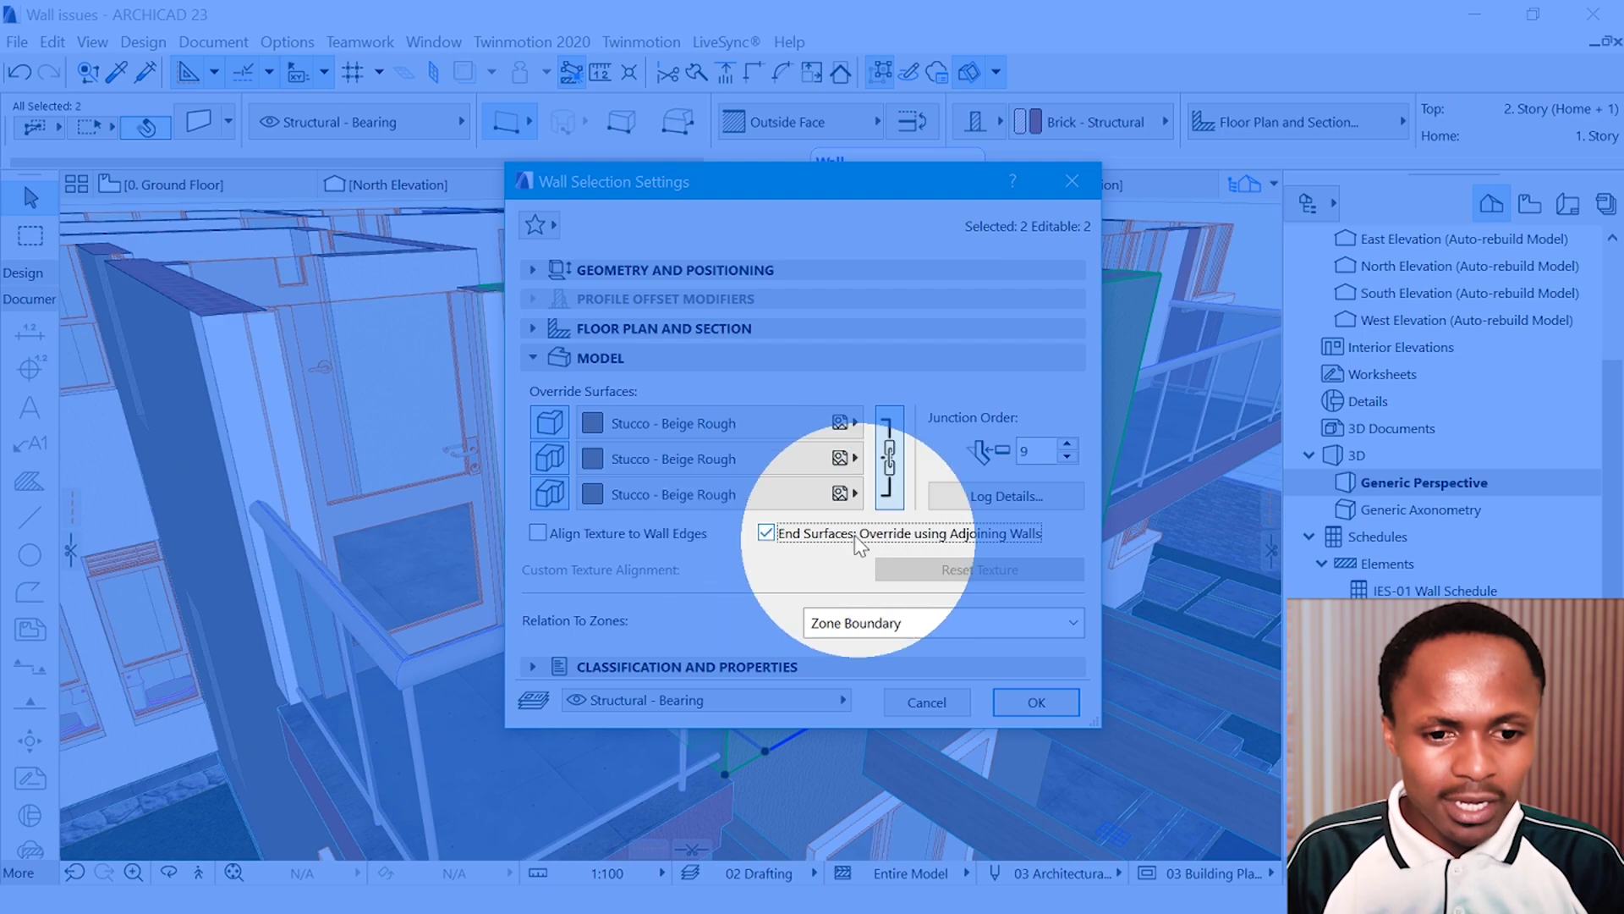
{"action": "left_click", "coordinate": [1027, 701]}
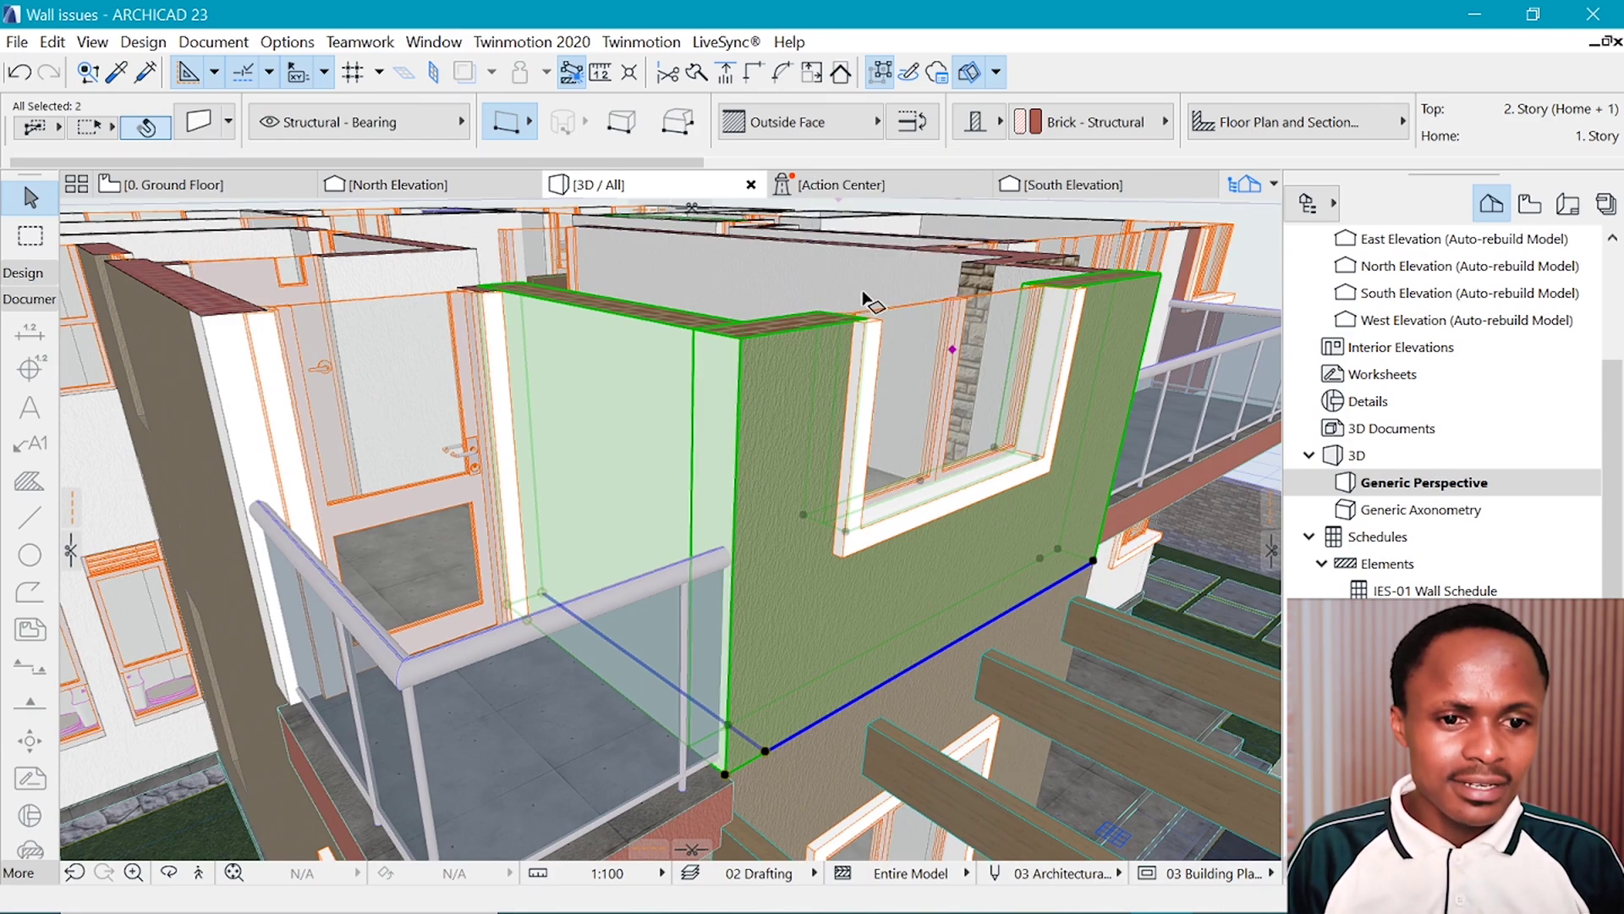
Deselect the walls and zoom out to review the clean corners across the facades.
{"action": "key", "text": "Escape"}
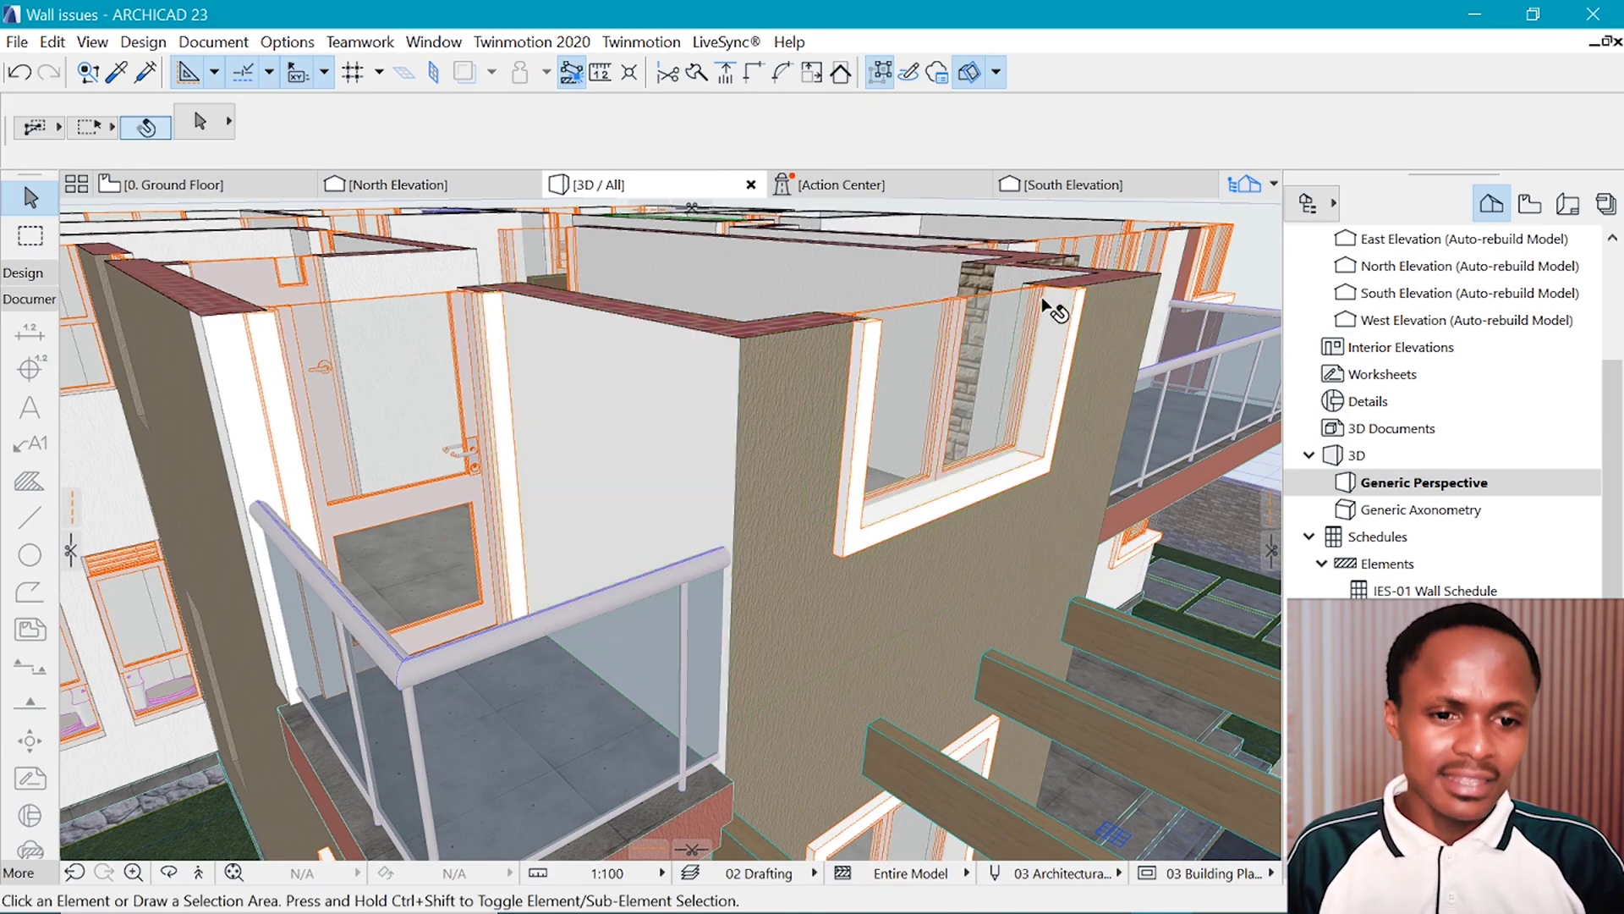
{"action": "scroll", "coordinate": [627, 417], "scroll_direction": "down", "scroll_amount": 3}
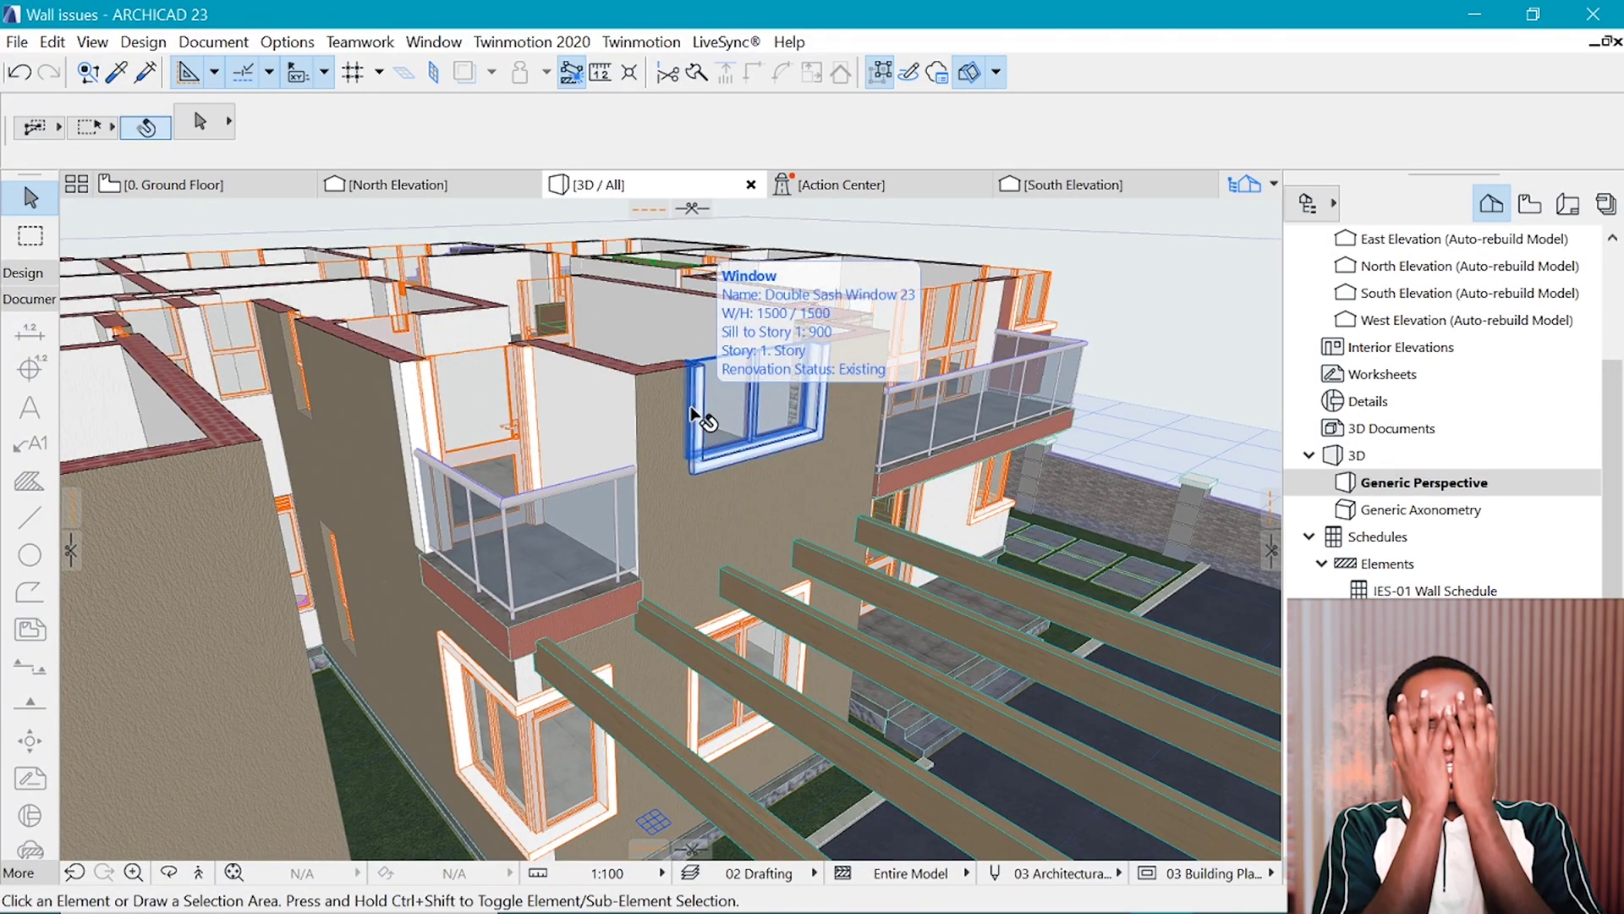
{"action": "scroll", "coordinate": [692, 412], "scroll_direction": "down", "scroll_amount": 5}
{"action": "scroll", "coordinate": [749, 400], "scroll_direction": "up", "scroll_amount": 3}
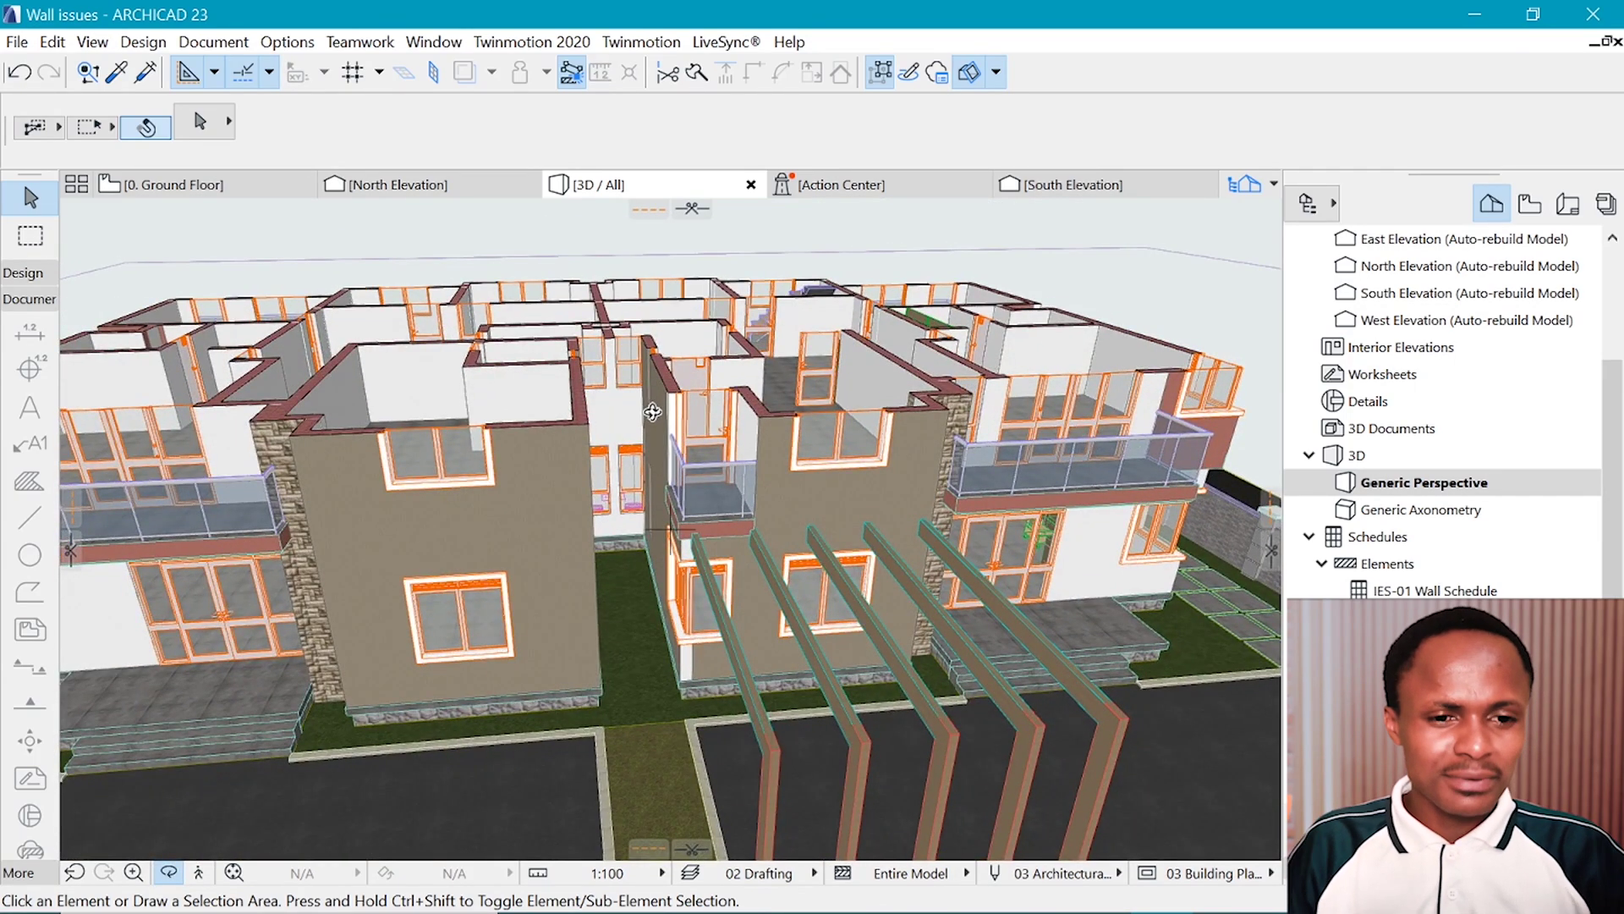
{"action": "scroll", "coordinate": [652, 412], "scroll_direction": "up", "scroll_amount": 3}
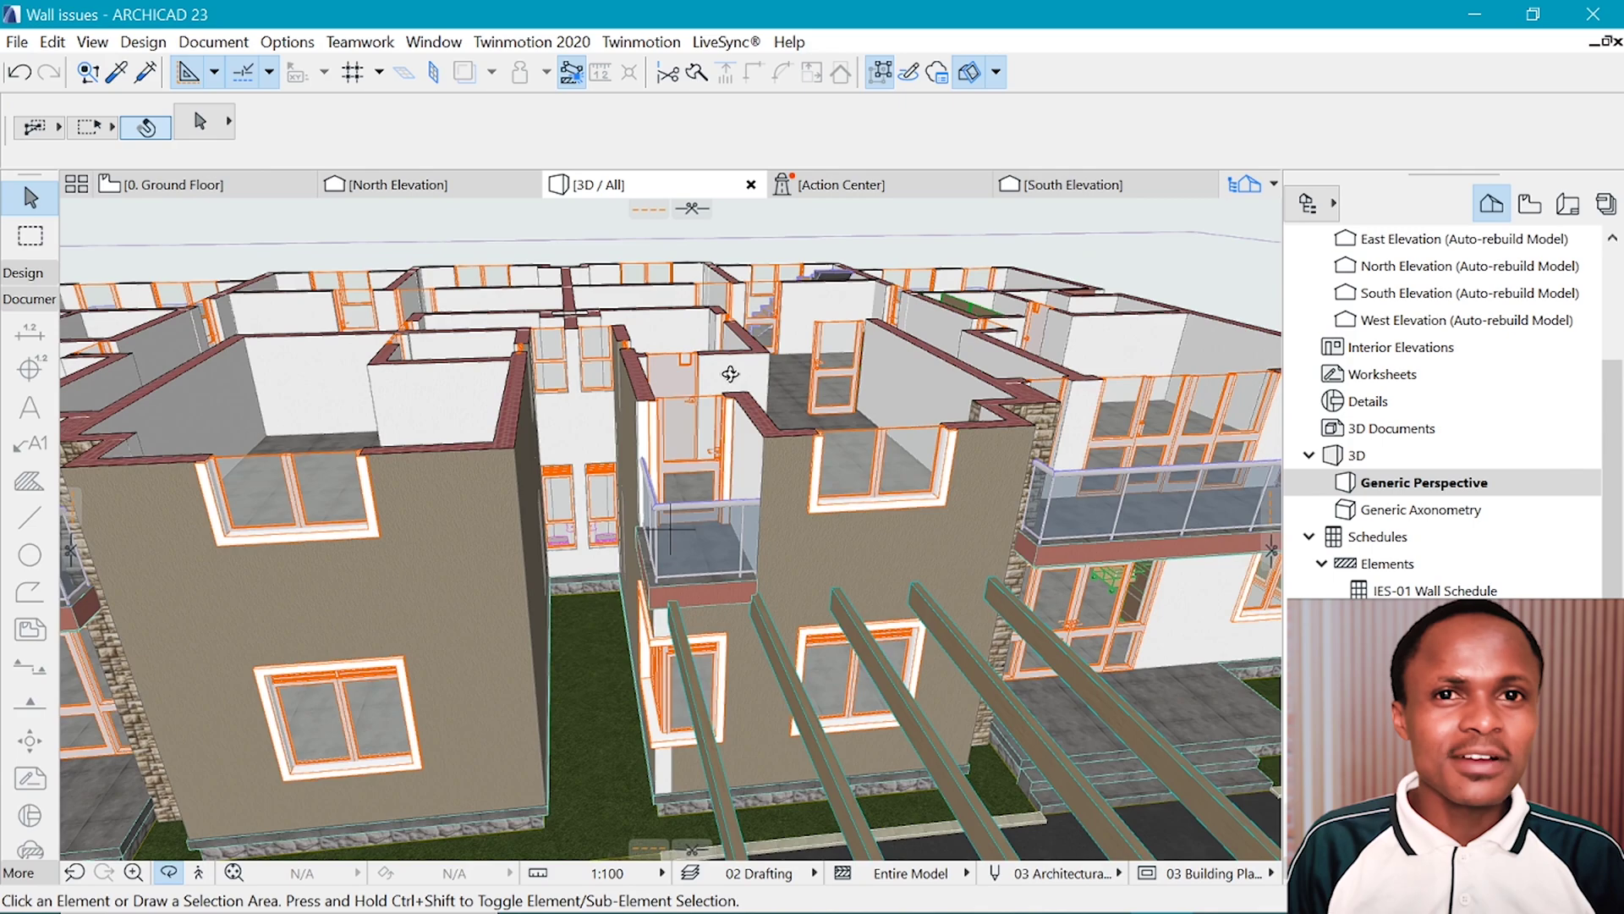
{"action": "left_click_drag", "start_coordinate": [730, 373], "coordinate": [799, 432]}
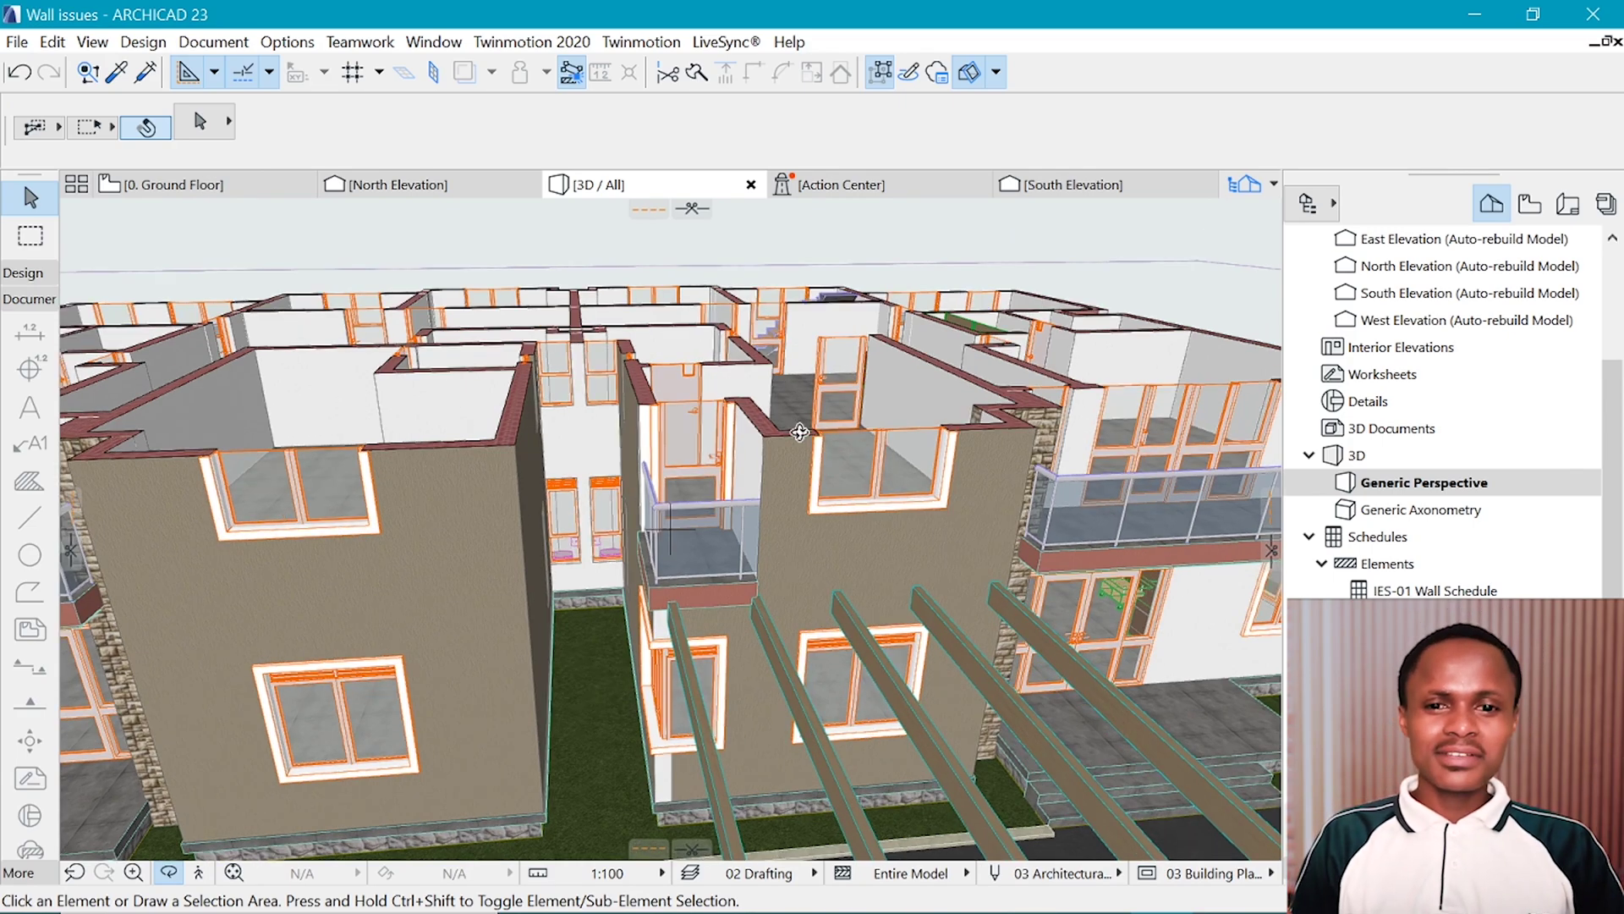